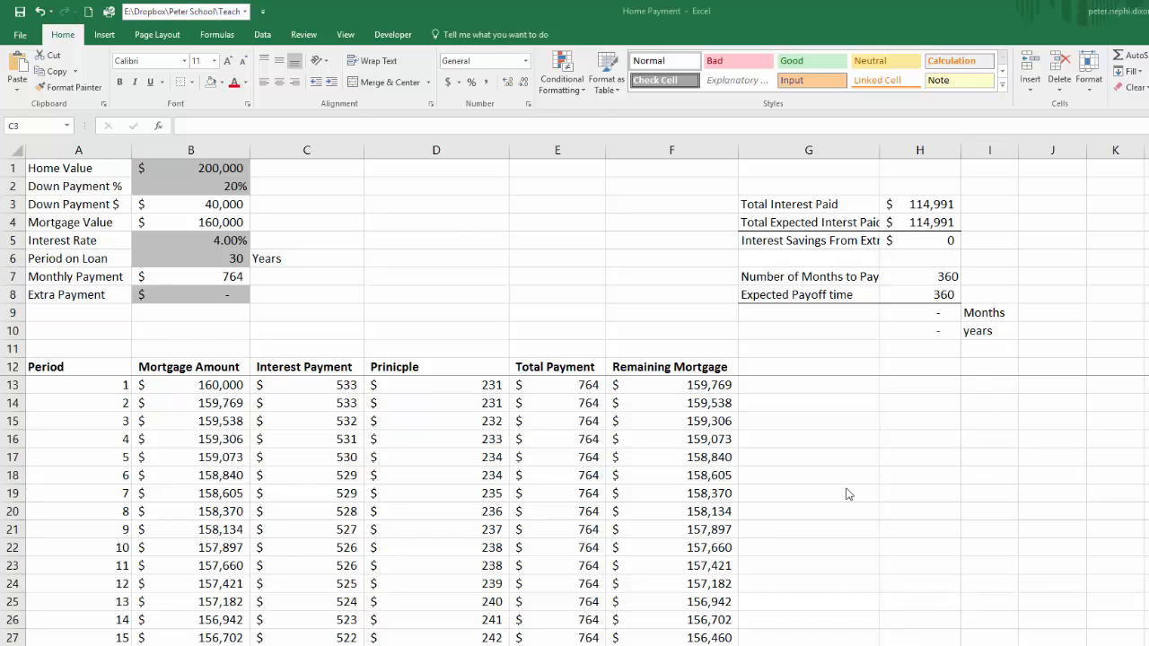
- Label cell D1 as PMI Required
left_click(453, 166)
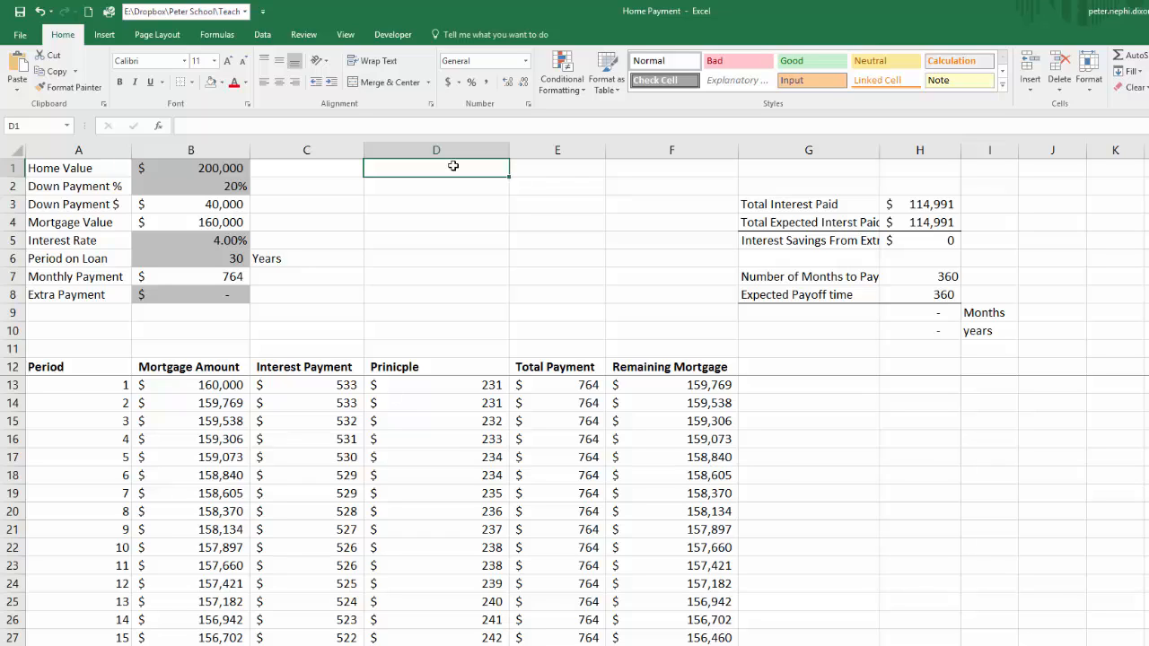
type("PMI Re")
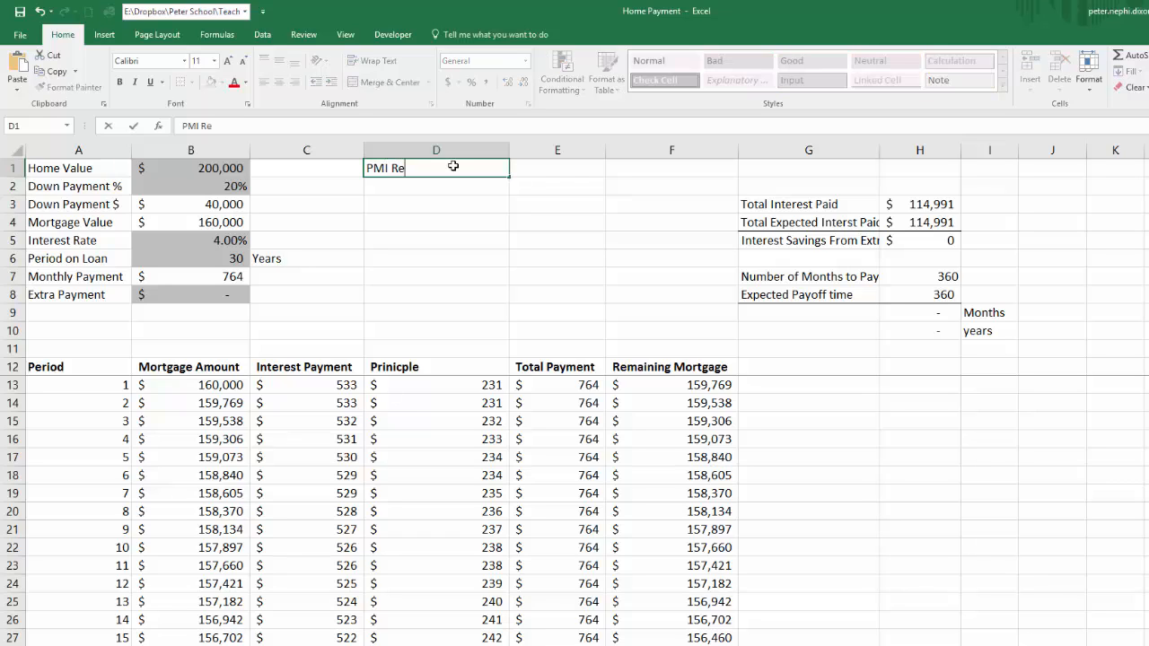
type("quired")
key("Tab")
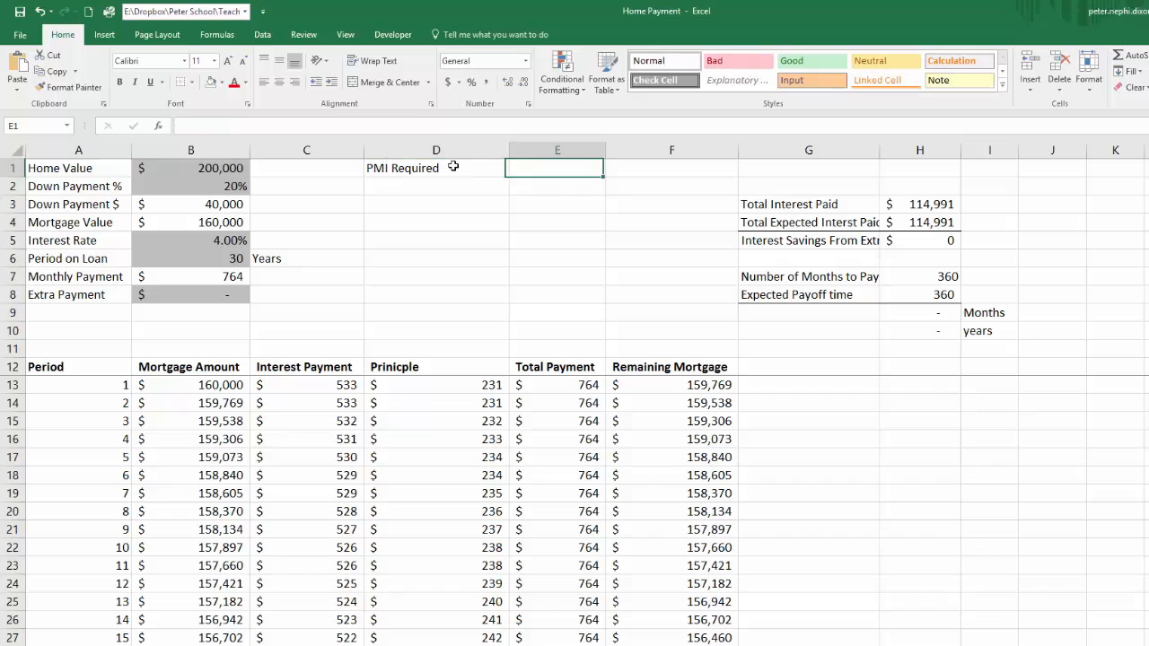
- Enter an IF formula in E1 that returns "YES" when the down payment percentage in B2 is below .2 and "NO" otherwise
type("=if")
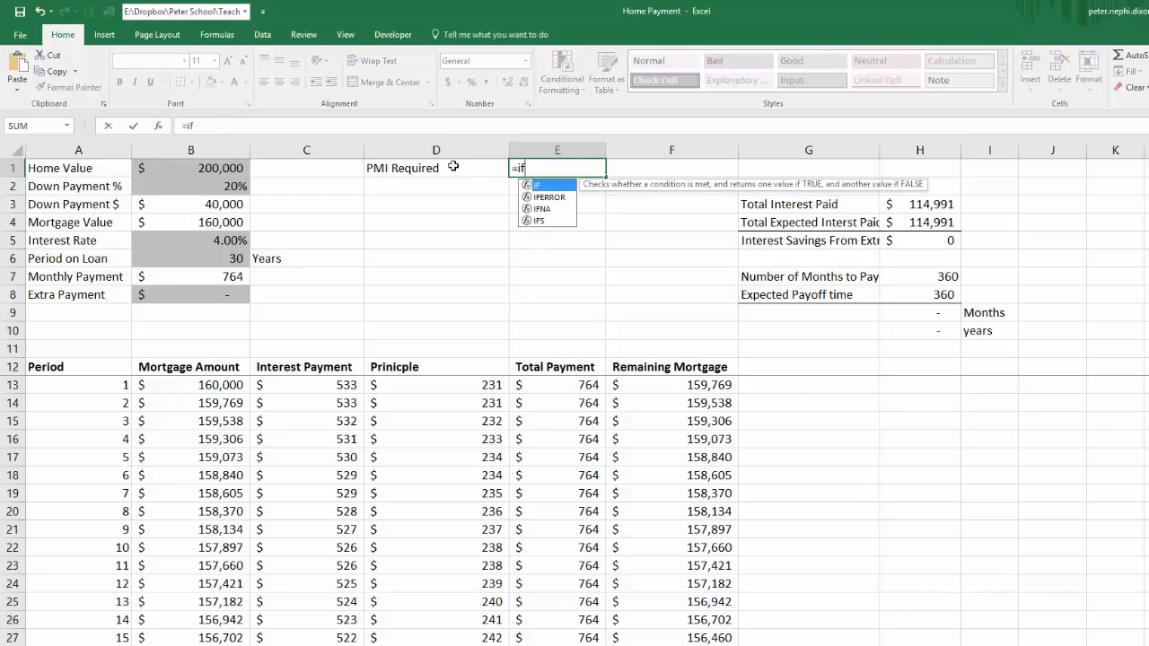
type("(")
key("Left")
key("Left")
key("Left")
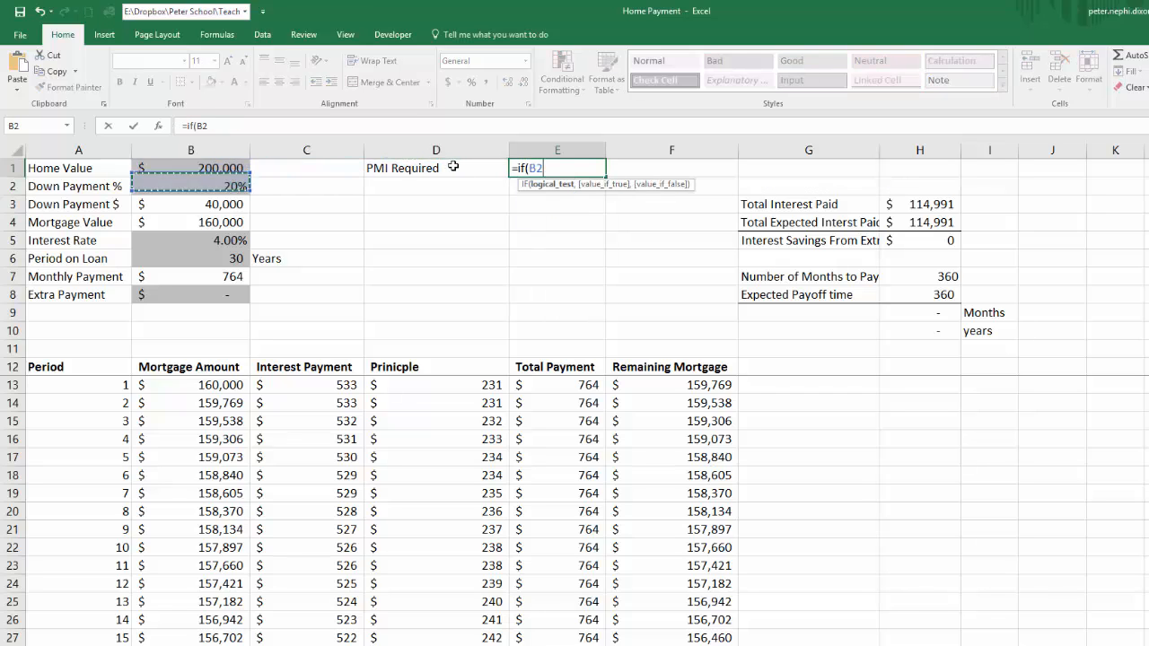
key("Down")
type("<.2")
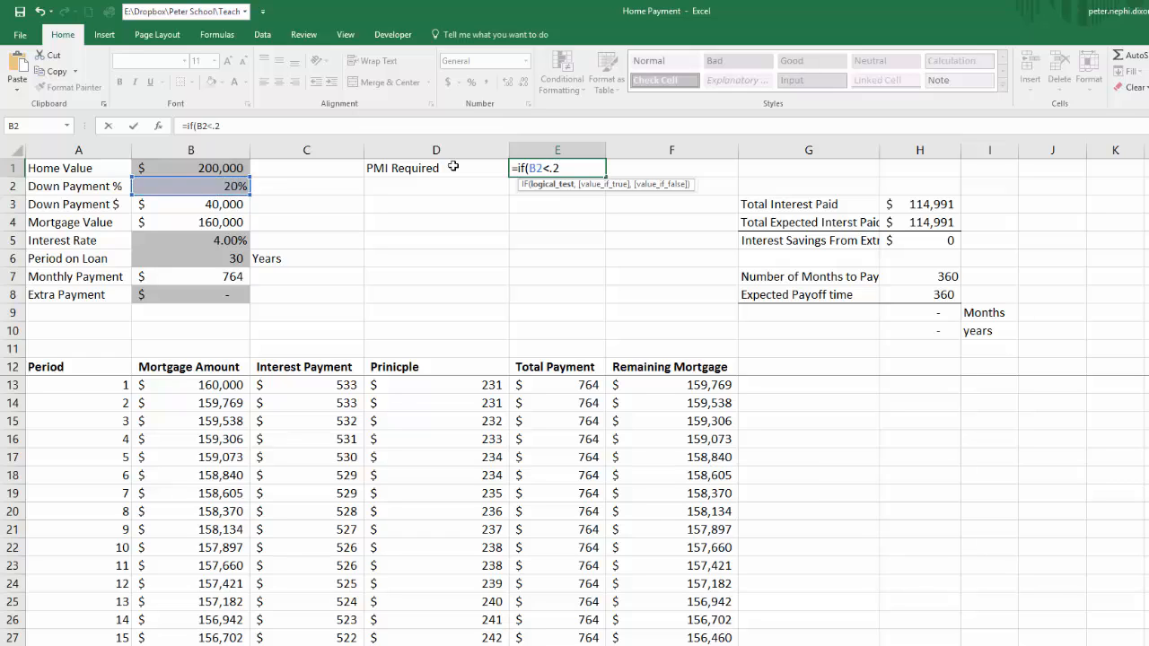
type(",\"YES\"")
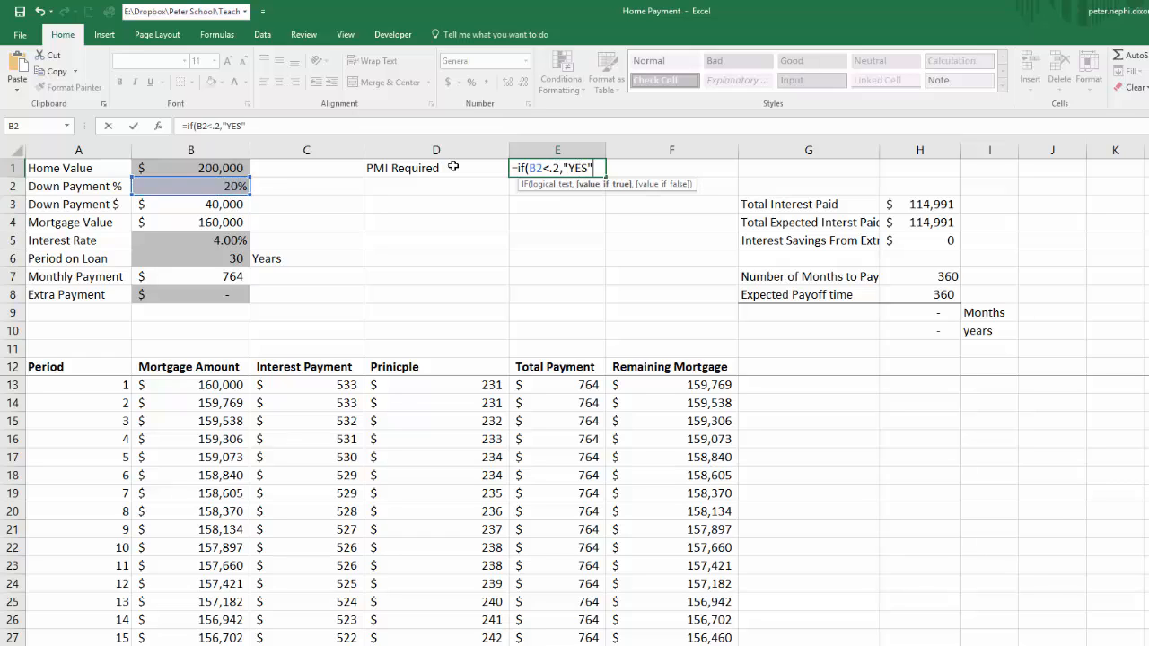
type(", \"N")
key("BackSpace")
type("\"N")
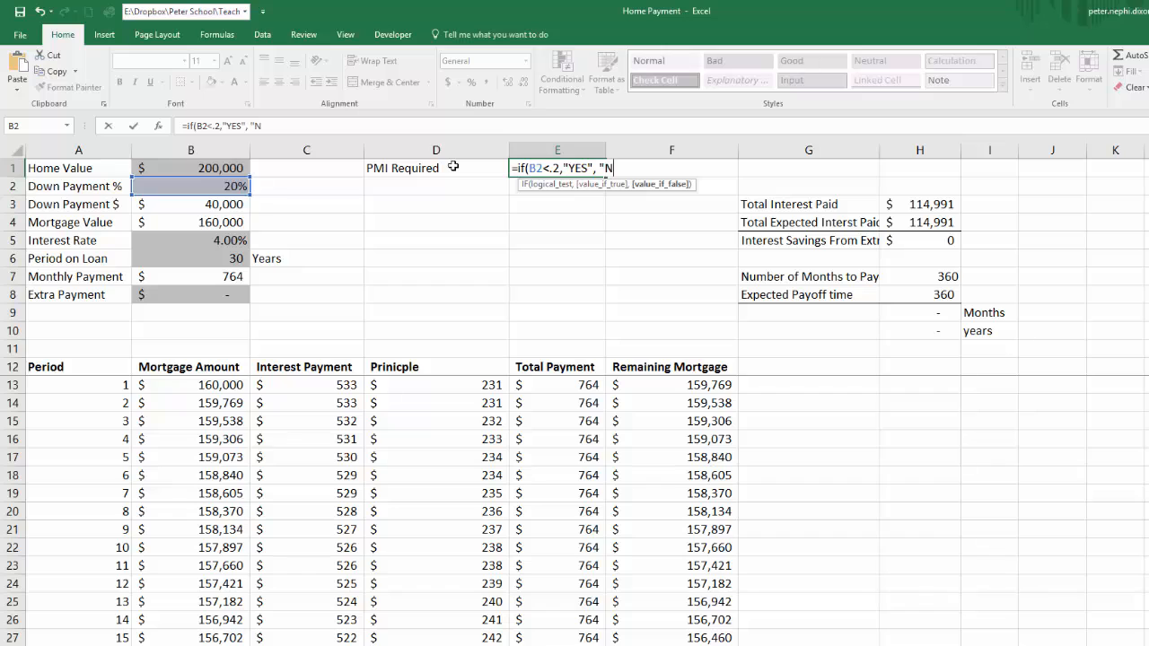
type("O\")")
key("Return")
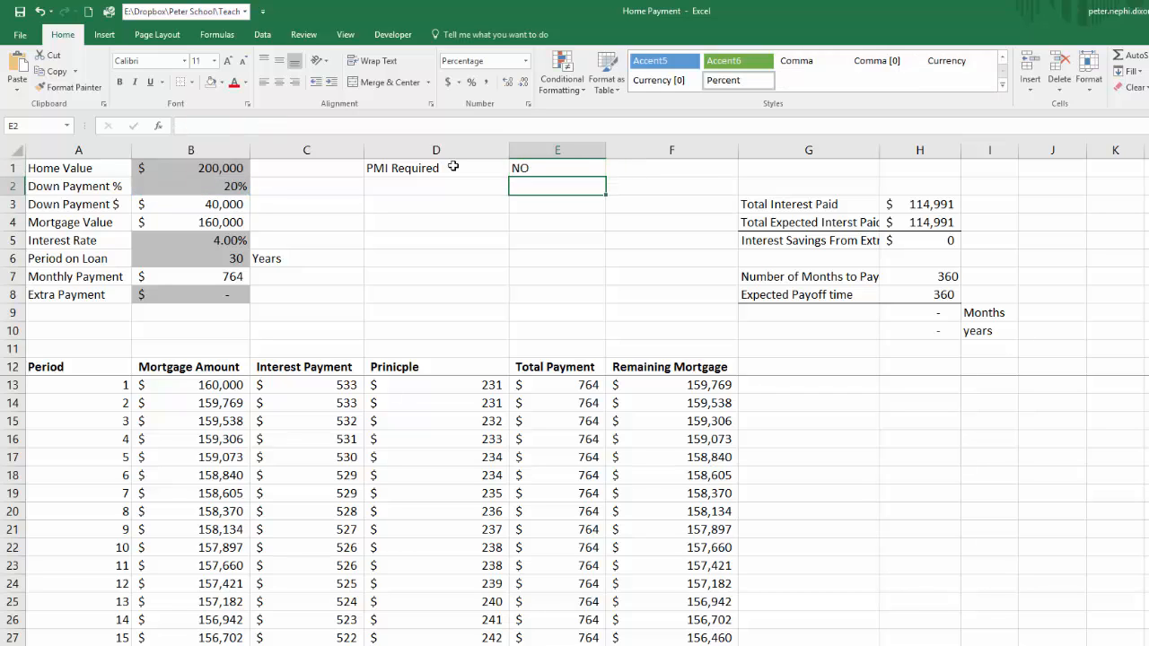
- Test the PMI formula by setting the Down Payment % in B2 to 5%
key("Up")
key("Left")
key("Left")
key("Left")
key("Down")
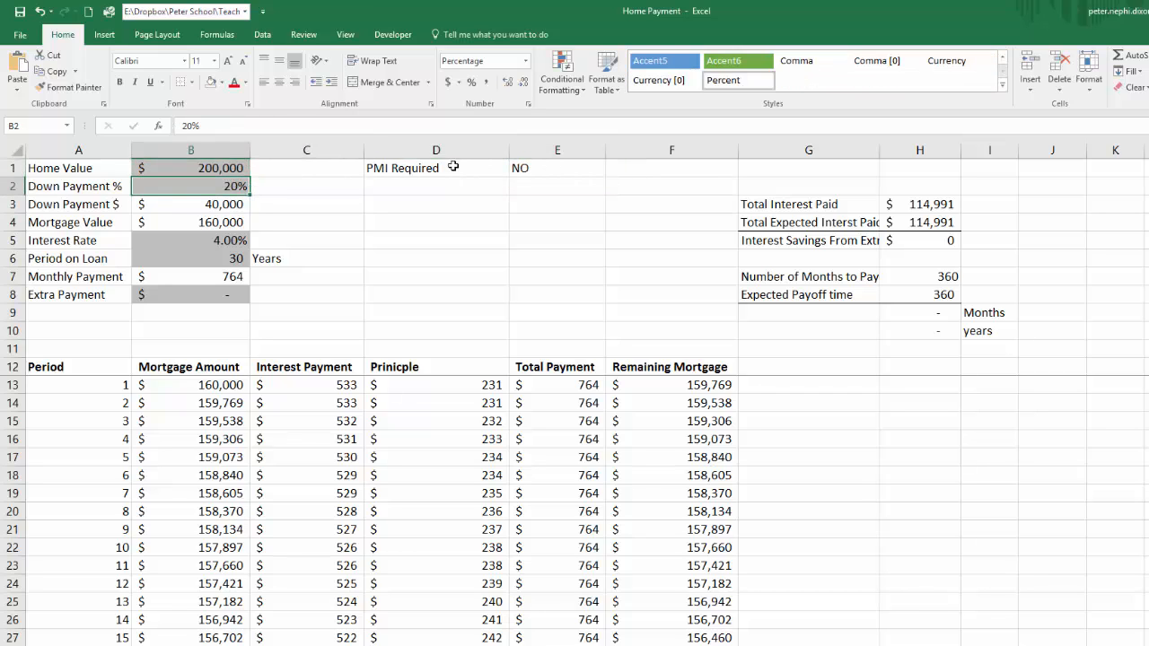
type("5")
key("Return")
key("Up")
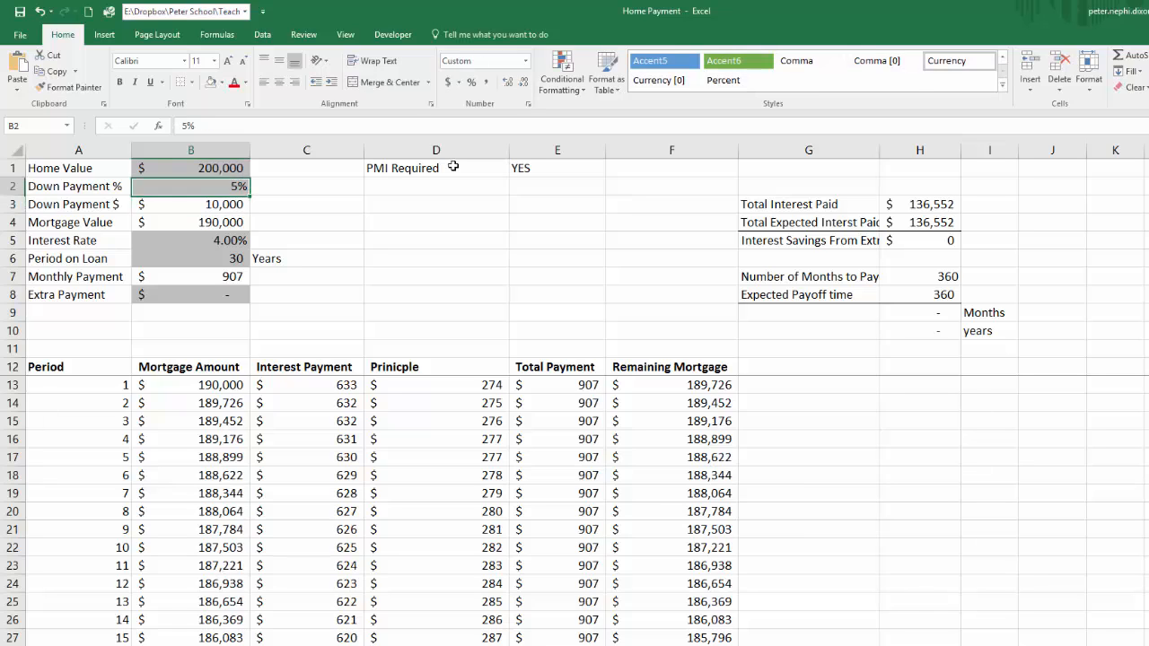
key("Right")
key("Up")
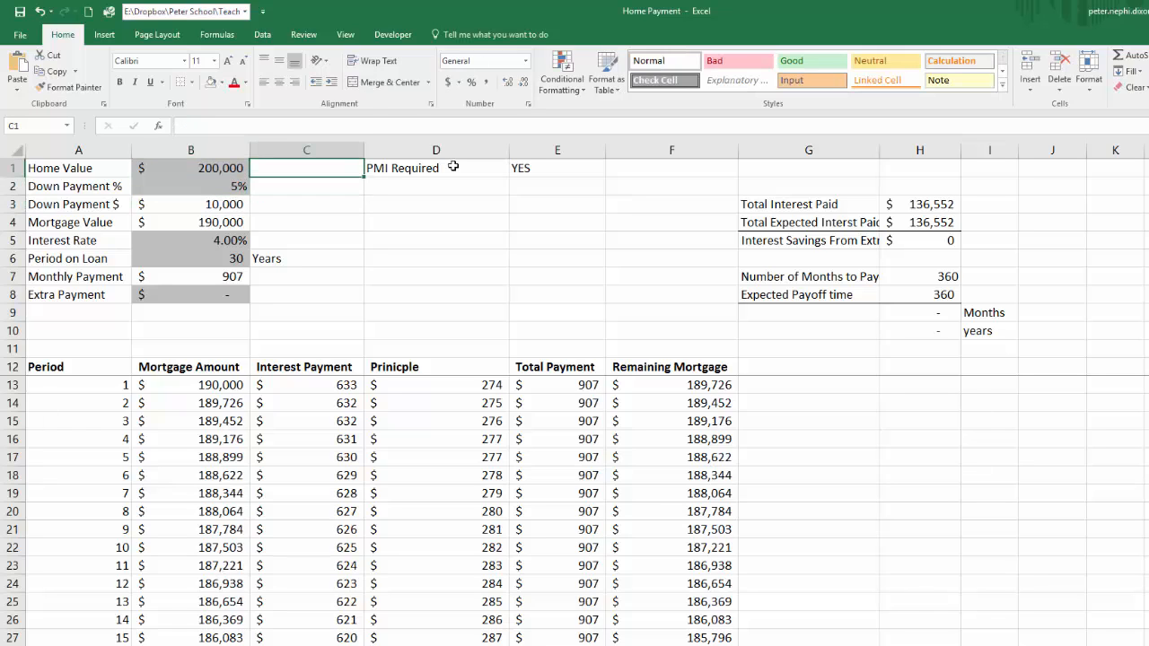
- Set the Down Payment % in B2 back to 20%
key("Left")
key("Down")
type("20")
key("Return")
key("Up")
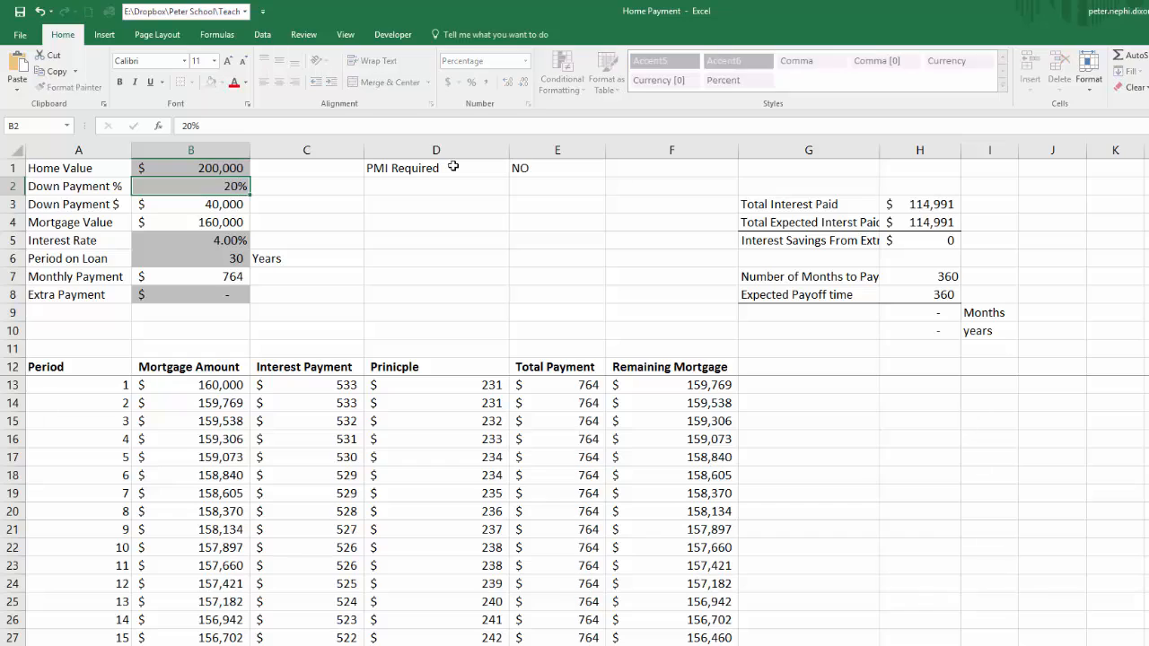
key("Down")
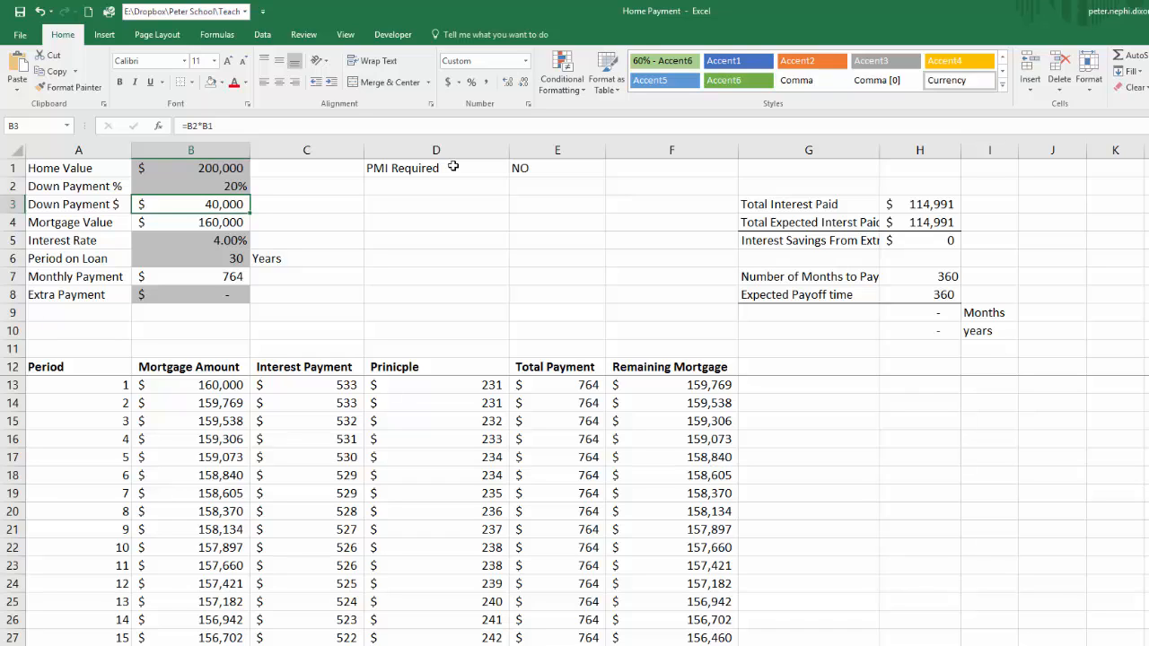
- Change the Down Payment % in B2 to 5%
key("Up")
type("5")
key("Return")
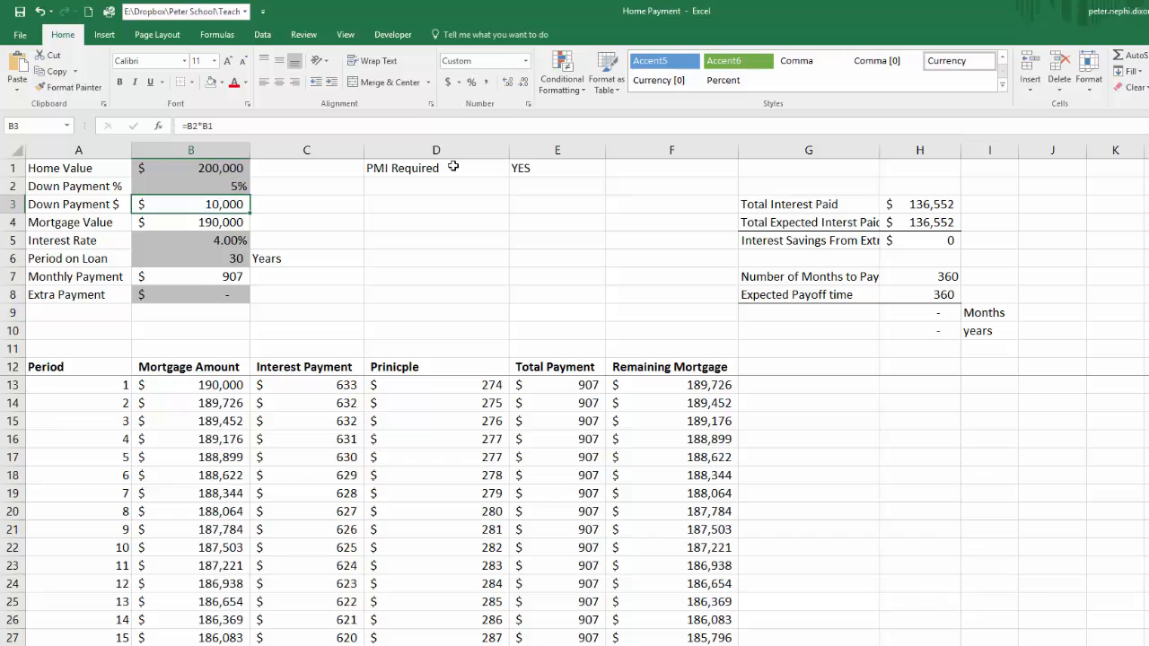
- Label cell D2, below PMI Required, as PMI Rate
key("Up")
key("Right")
key("Right")
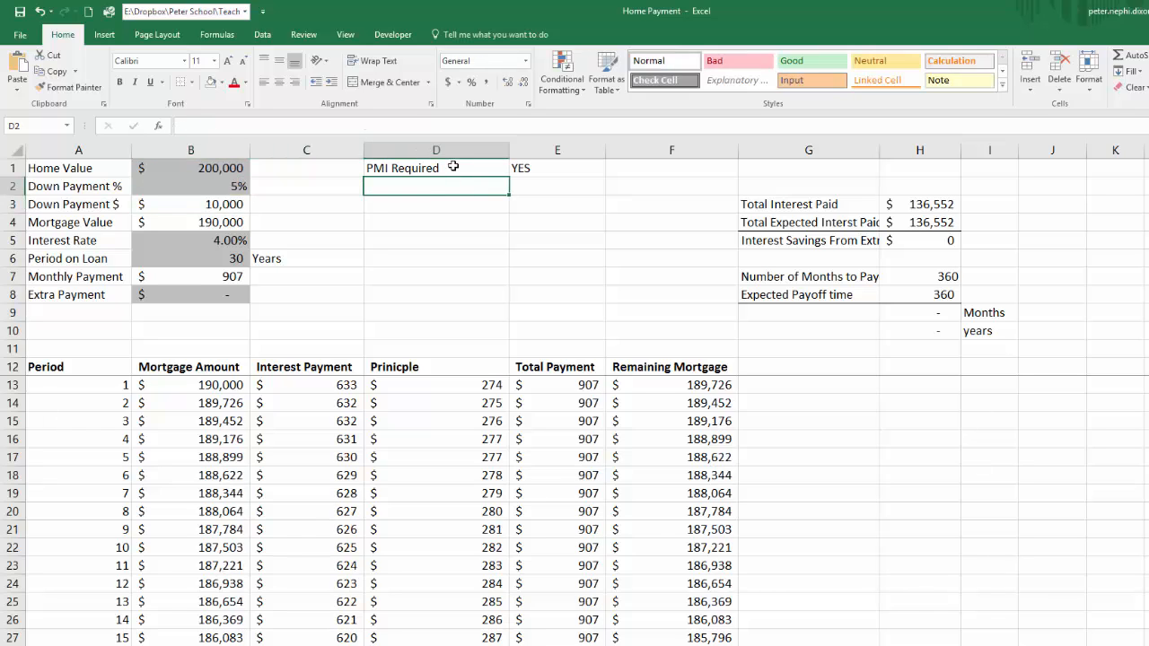
type("PMI Rate")
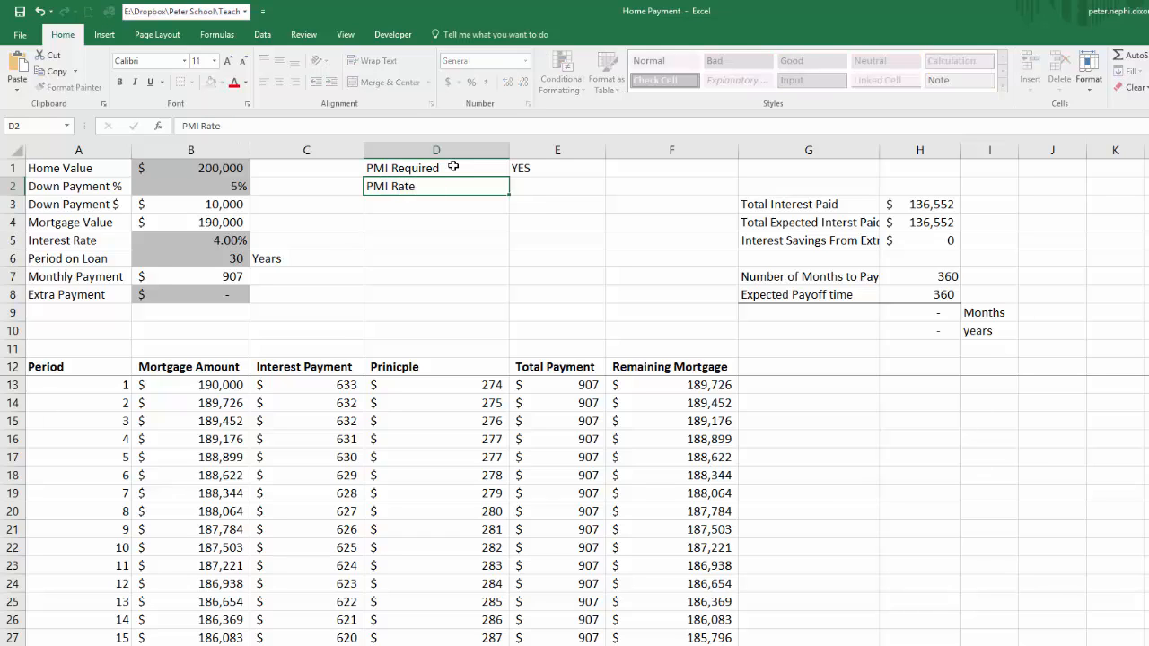
key("Tab")
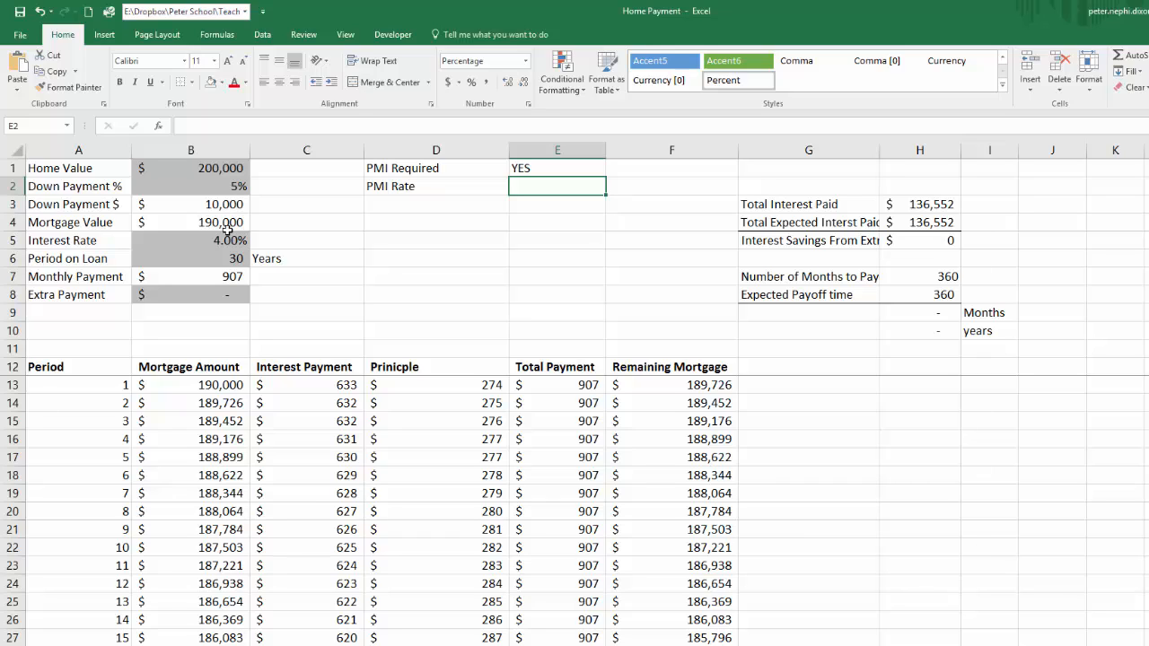
- Enter a PMI rate of .01 in E2 and shade the cell grey like the other input cells
type(".01")
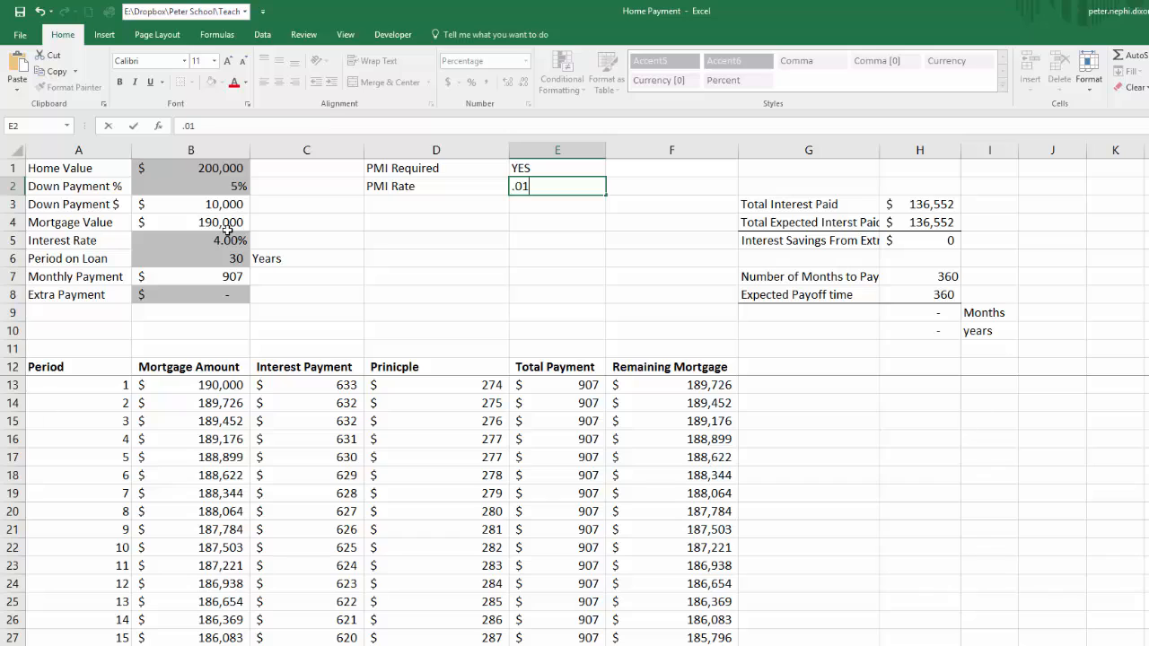
key("ctrl+Return")
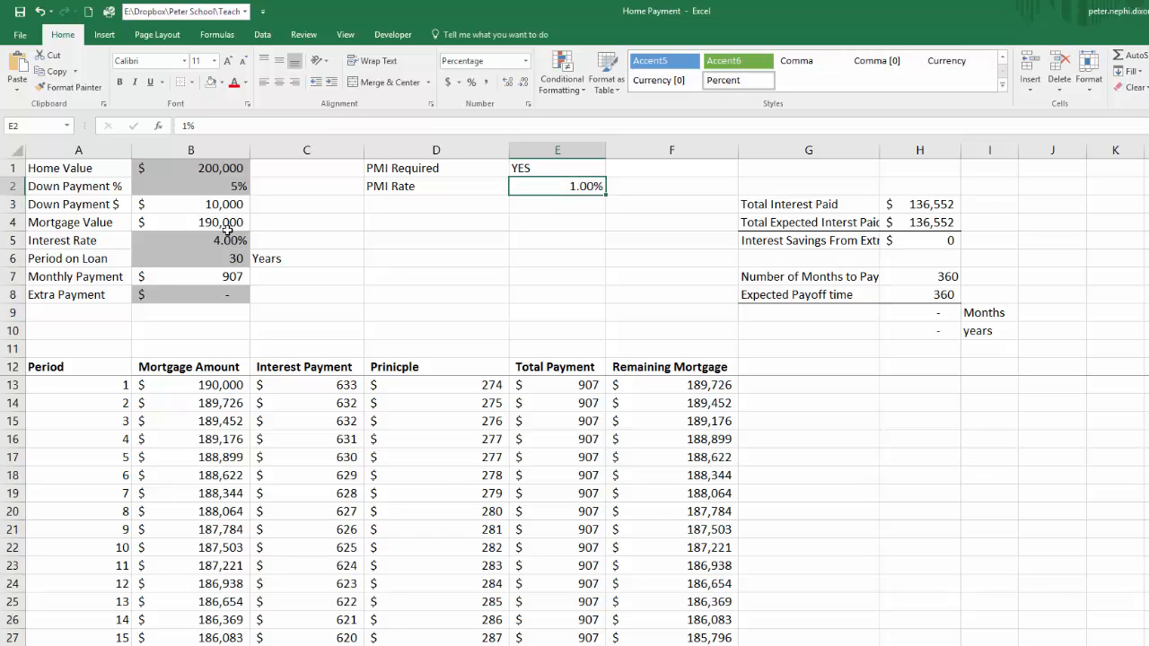
left_click(222, 81)
left_click(210, 137)
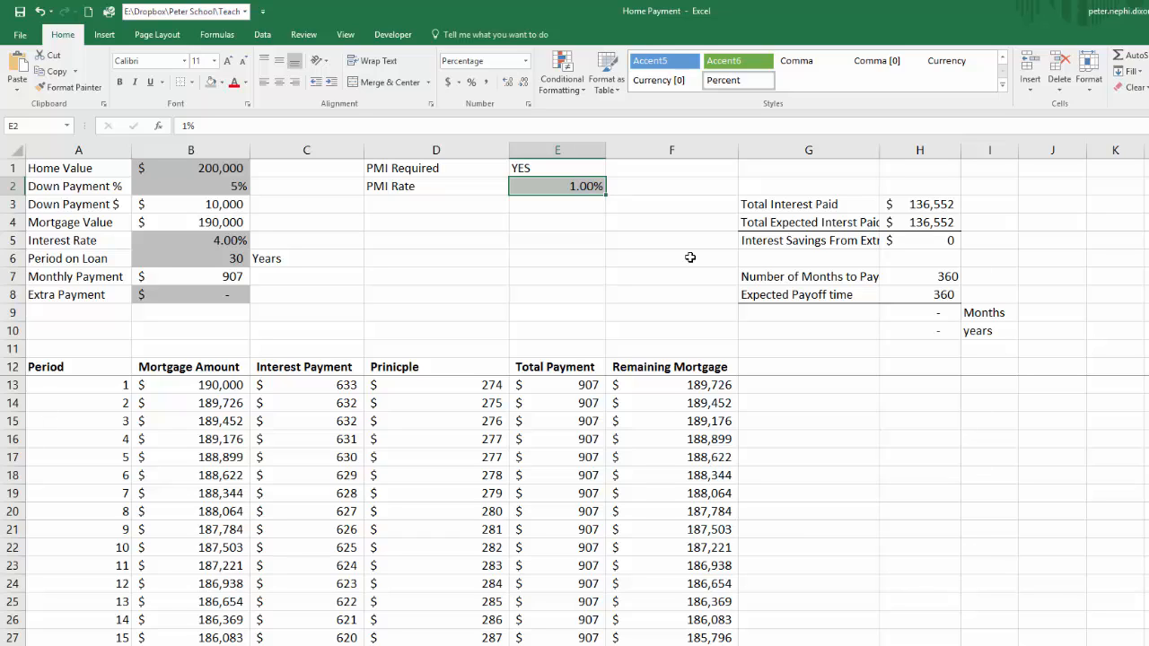
- Label cell D3, below PMI Rate, as Appreciaton Rate
key("Return")
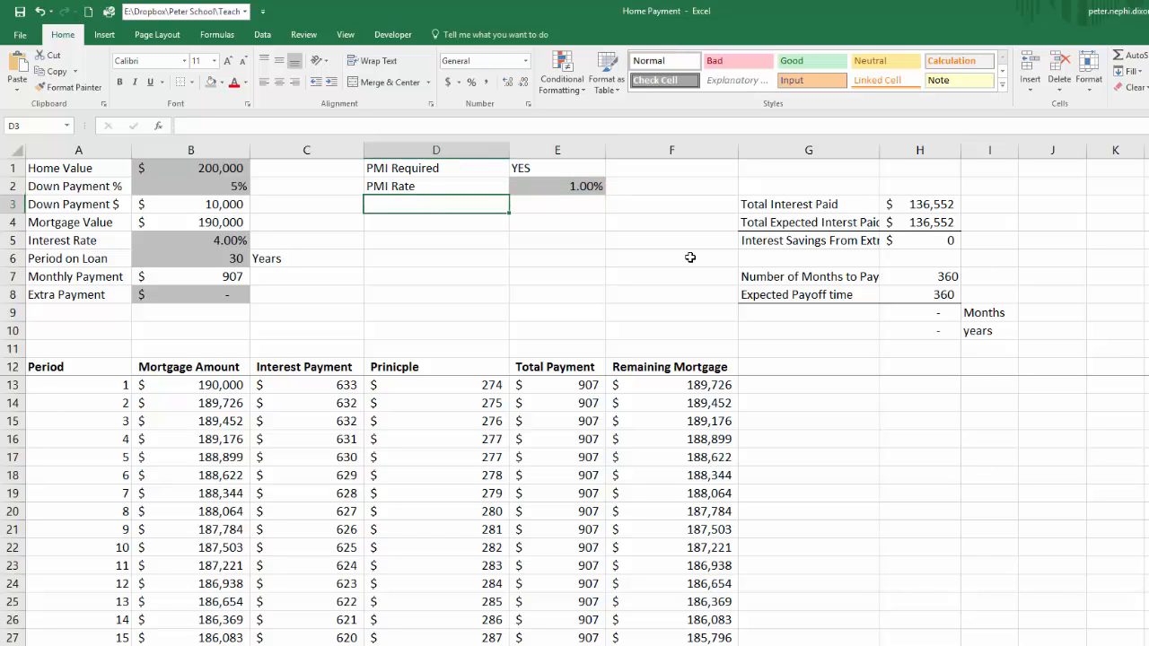
key("Right")
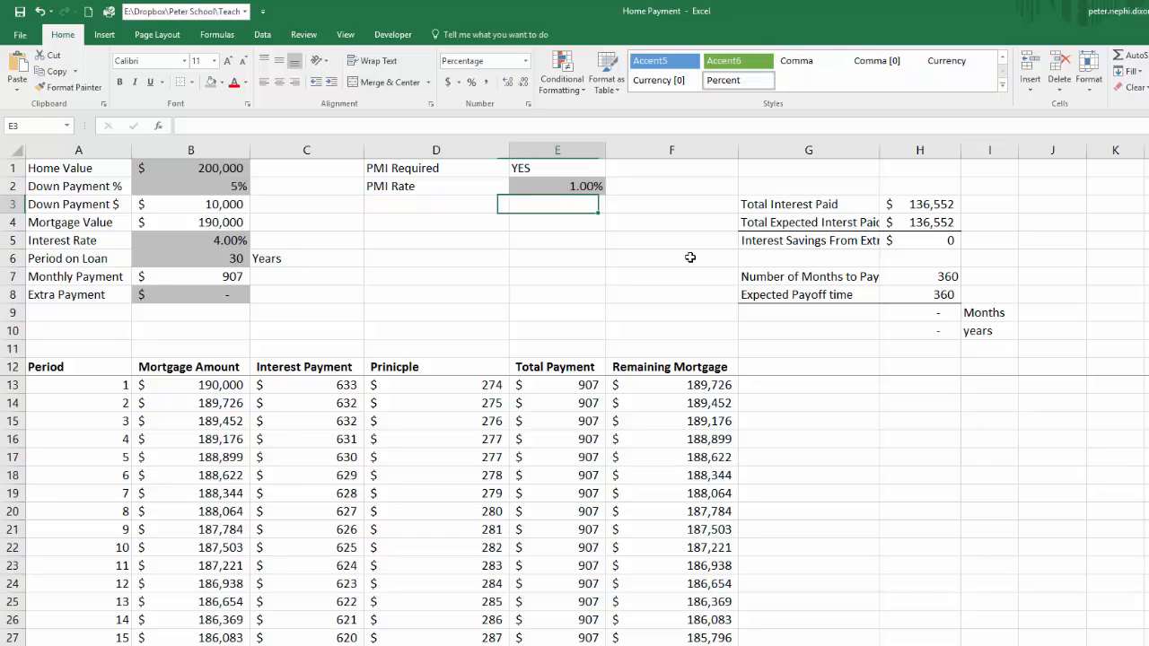
key("Up")
key("Down")
key("Left")
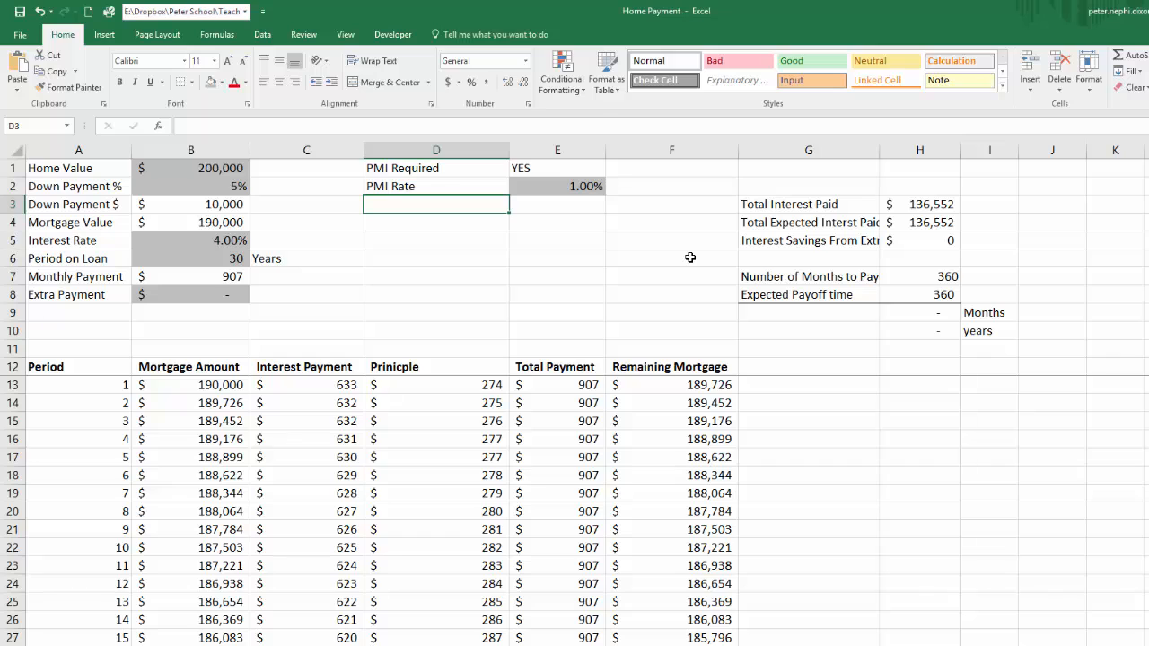
type("Apprec")
type("i")
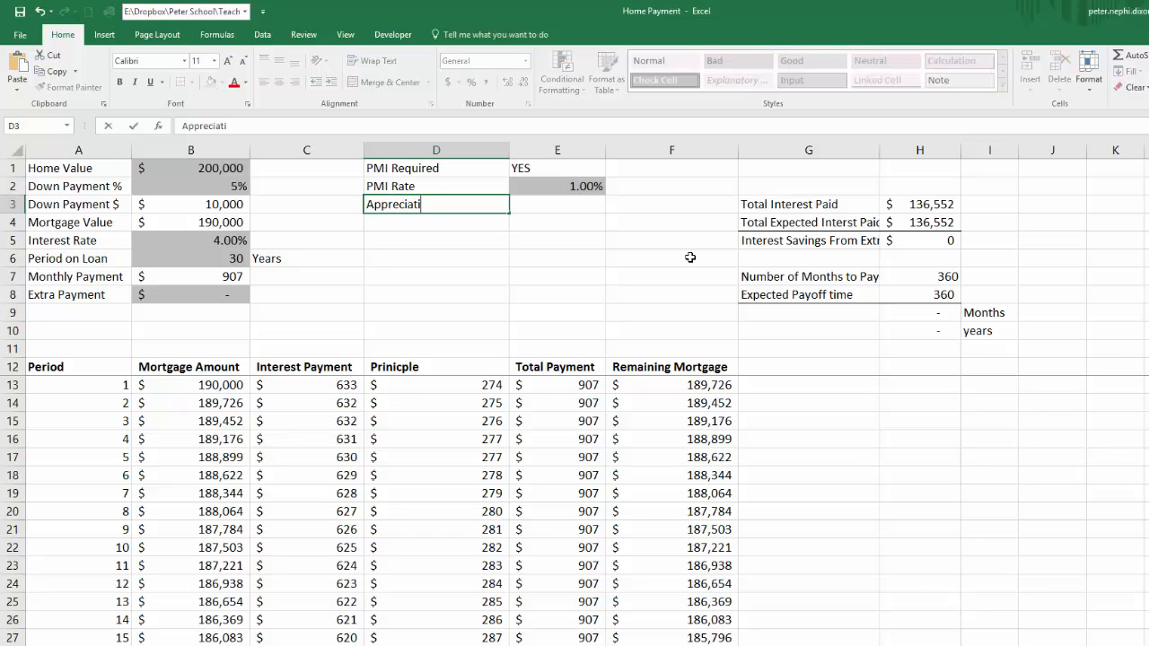
key("BackSpace")
type("on Rate")
key("Tab")
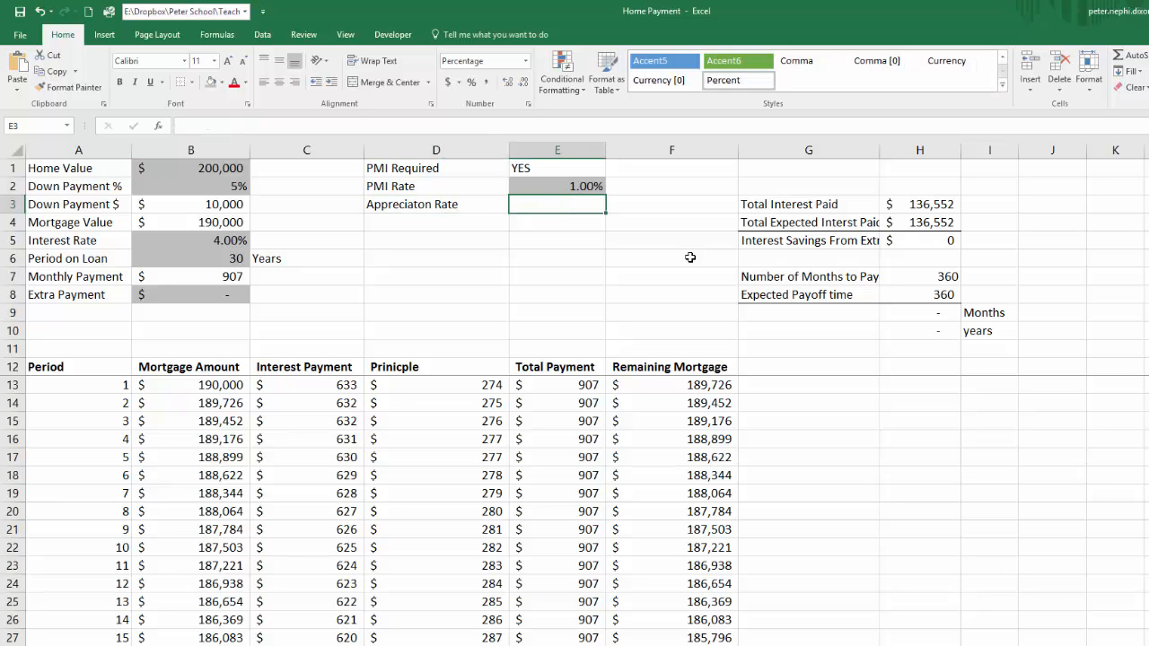
- Shade cell E3 grey and add a bottom border beneath D3:E3
left_click(211, 82)
left_click(614, 214)
left_click_drag(588, 208, 451, 209)
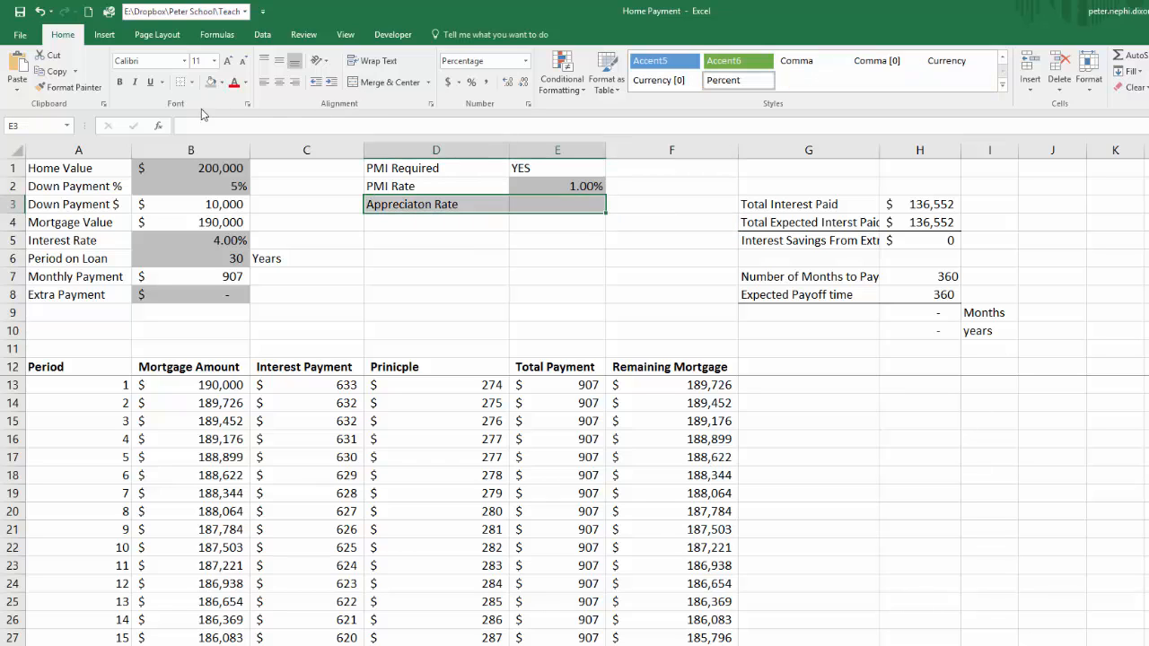
left_click(191, 83)
left_click(220, 116)
left_click(602, 247)
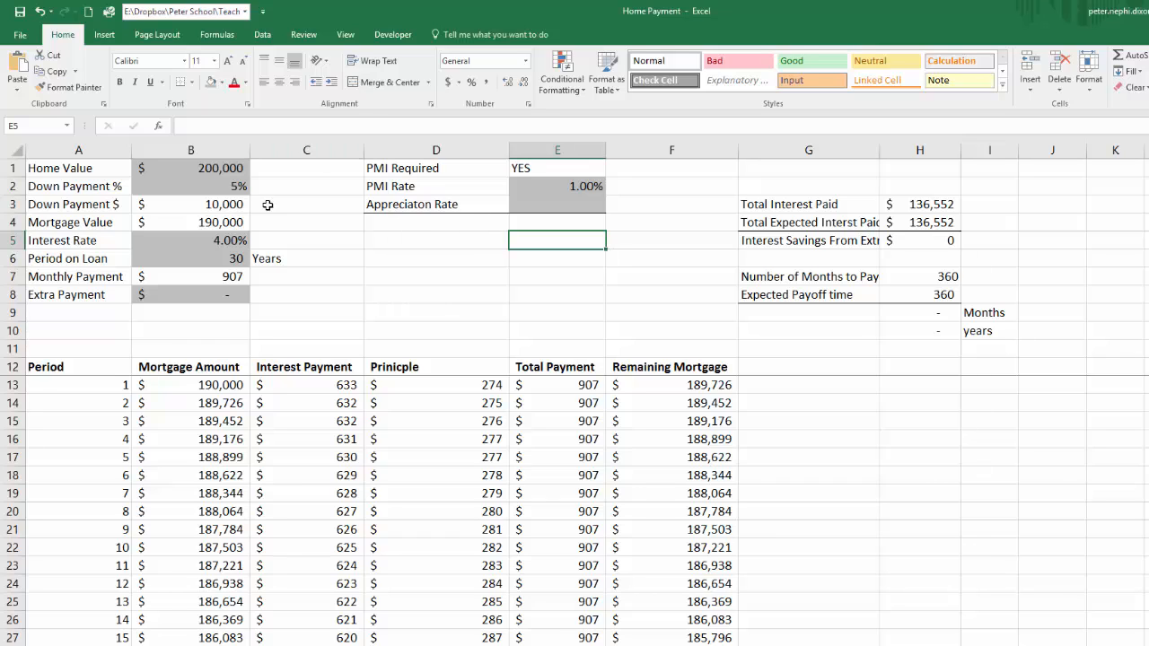
- Set the appreciation rate in E3 to 2%
left_click(234, 191)
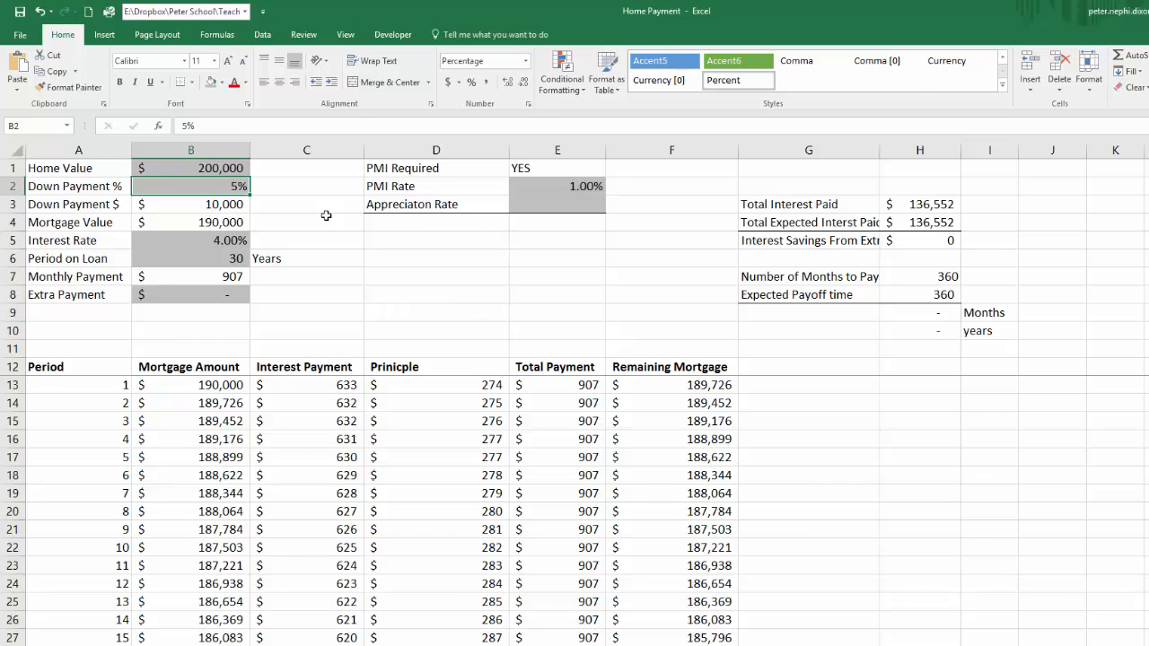
key("Right")
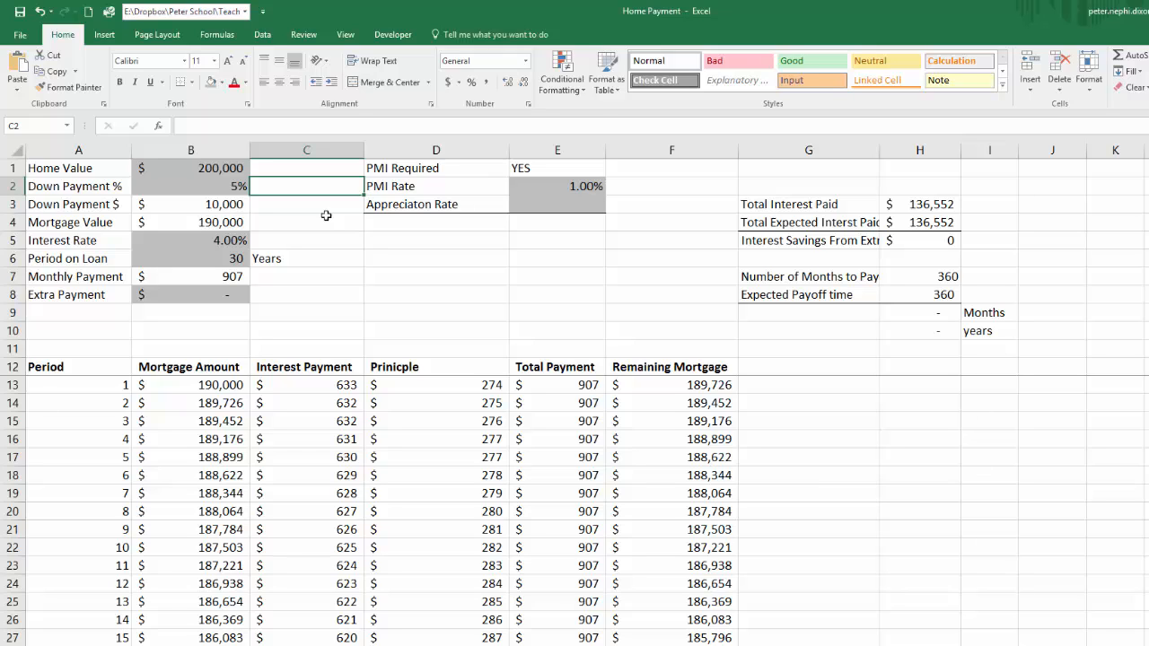
key("Right")
key("Down")
key("Right")
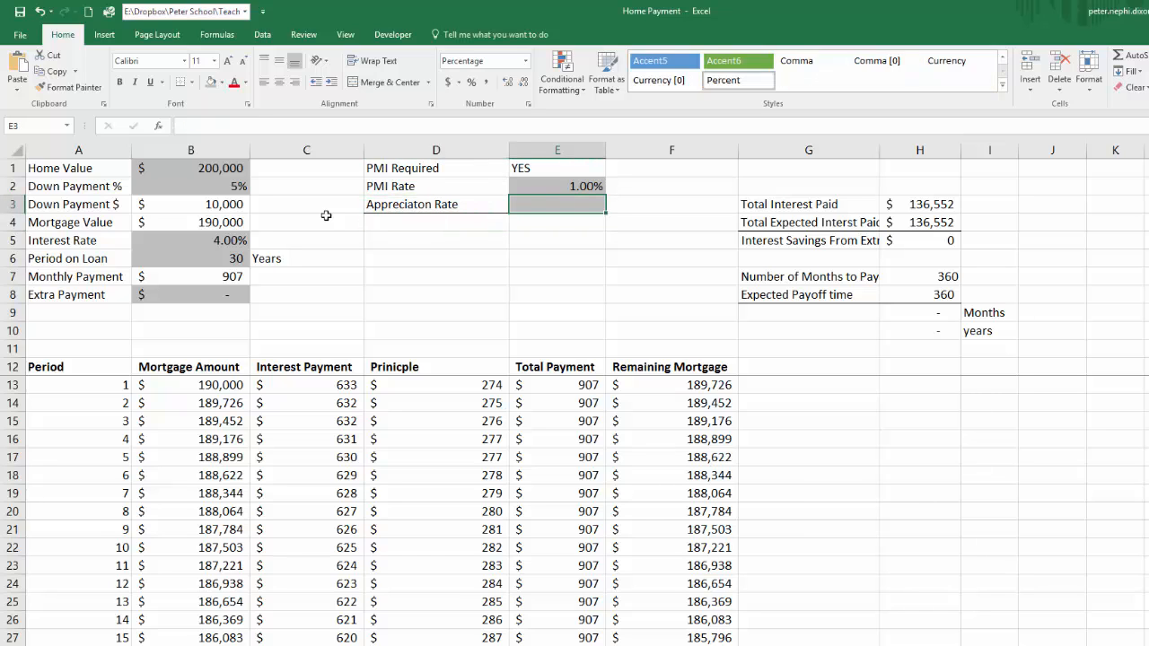
type("2")
key("Return")
key("Up")
key("Down")
key("Left")
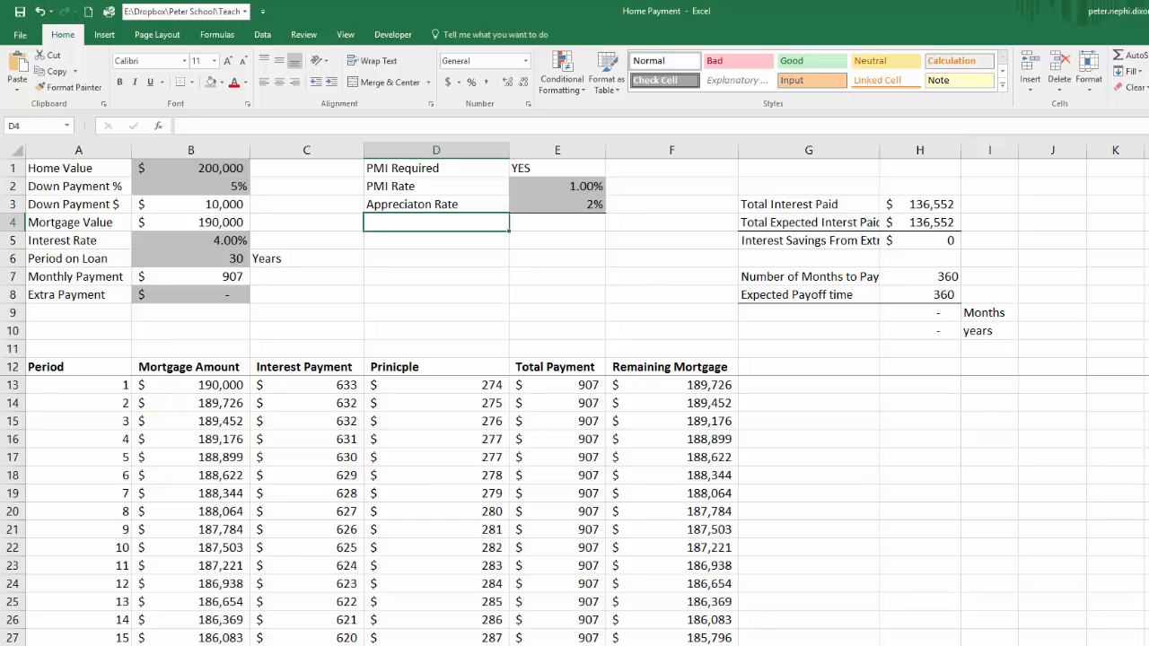
- Add a Home Value column header in G12, beside Remaining Mortgage
key("alt+Tab")
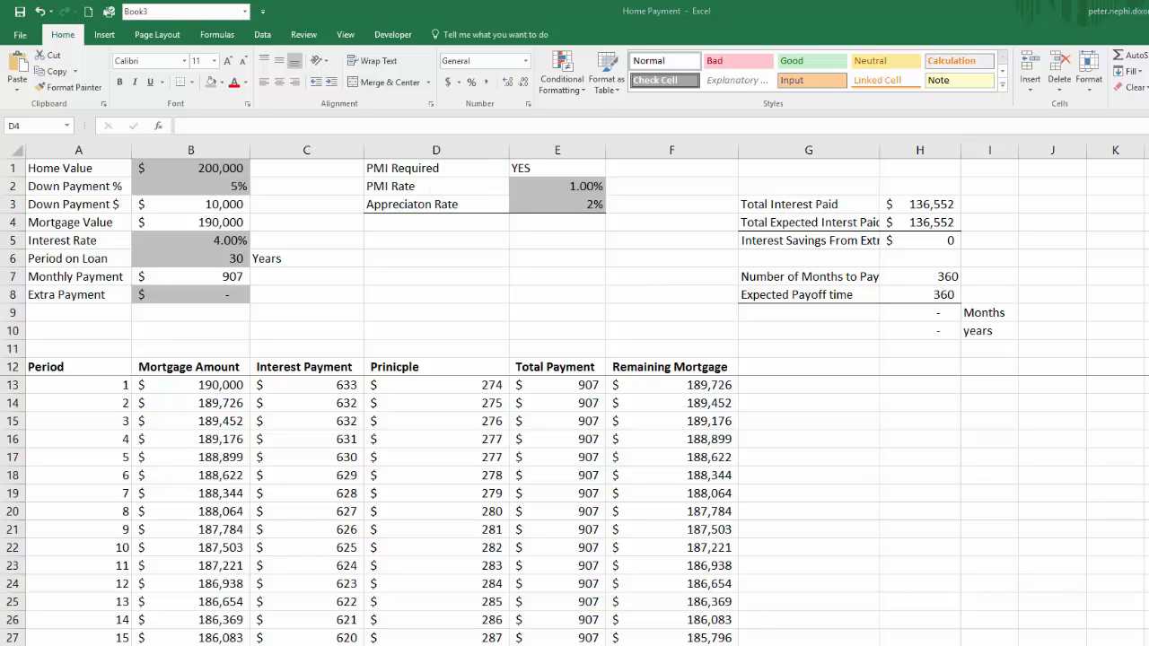
left_click(787, 366)
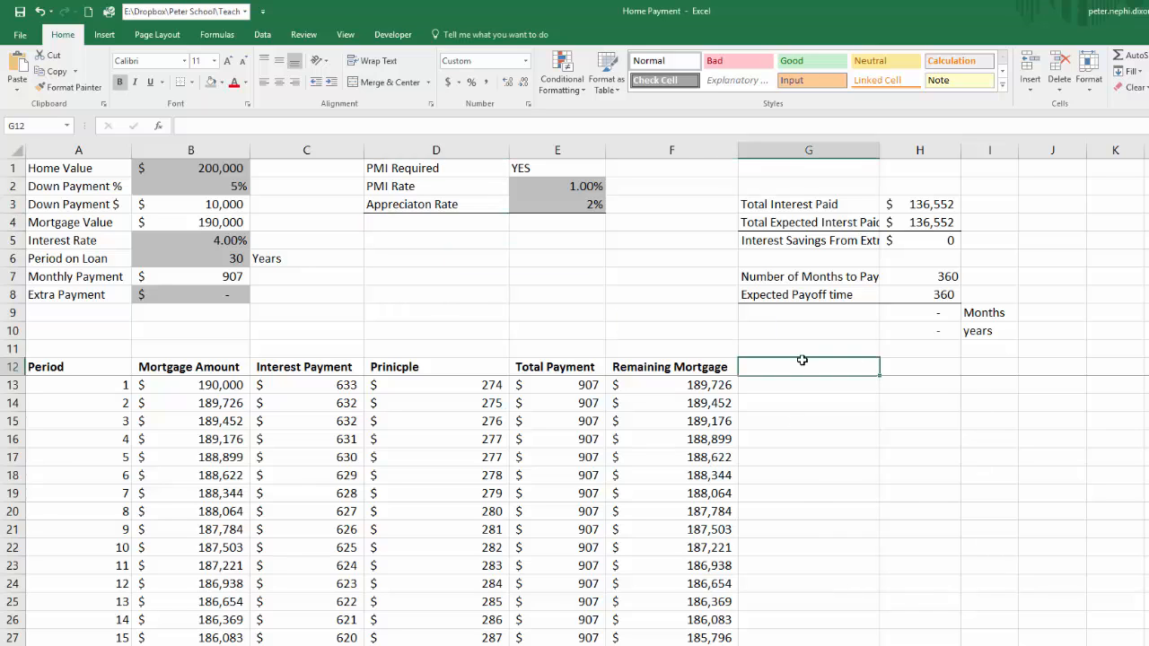
type("Home Value")
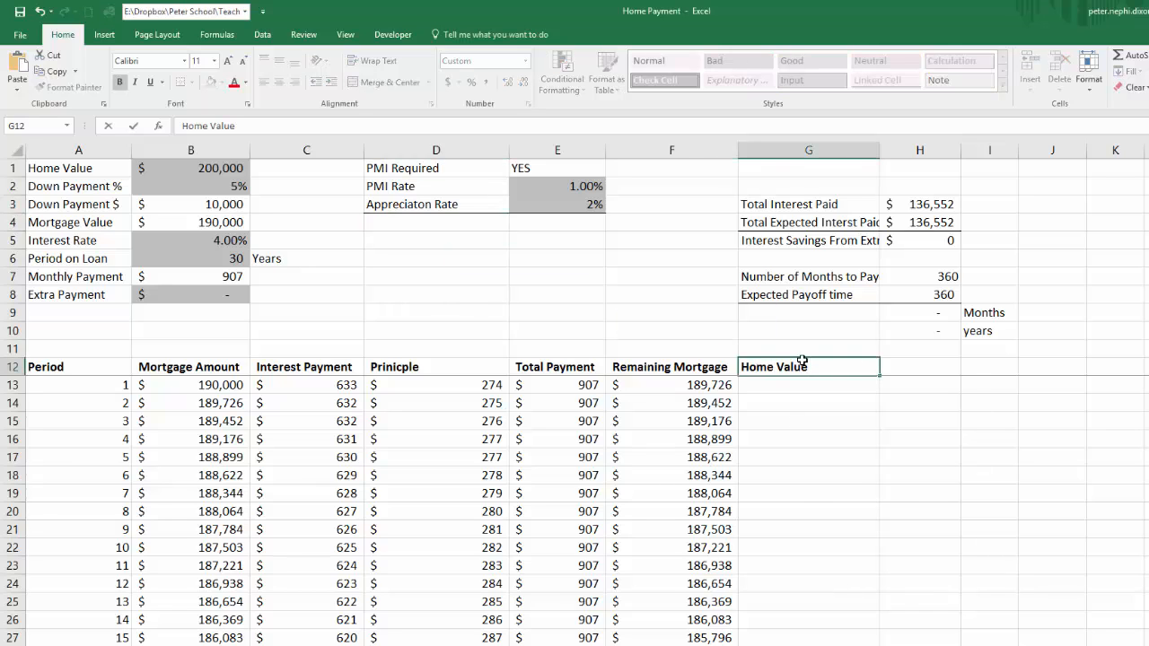
key("Left")
key("Right")
key("Down")
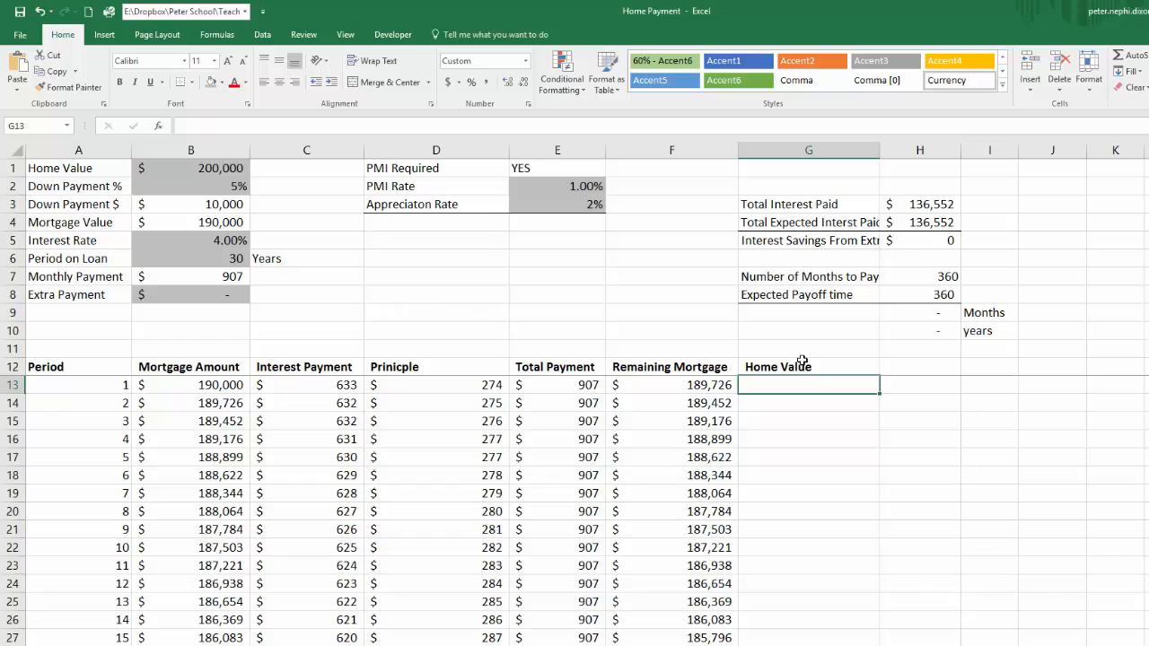
- Link the first period's home value in G13 to the initial home value in B1
type("=")
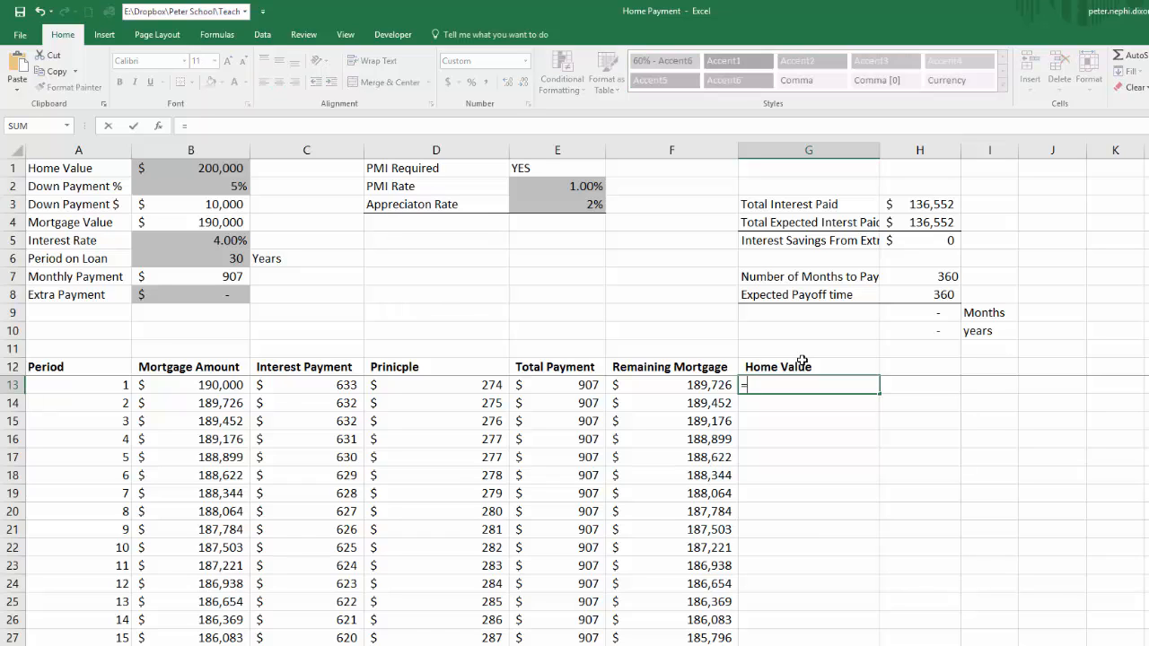
left_click(183, 168)
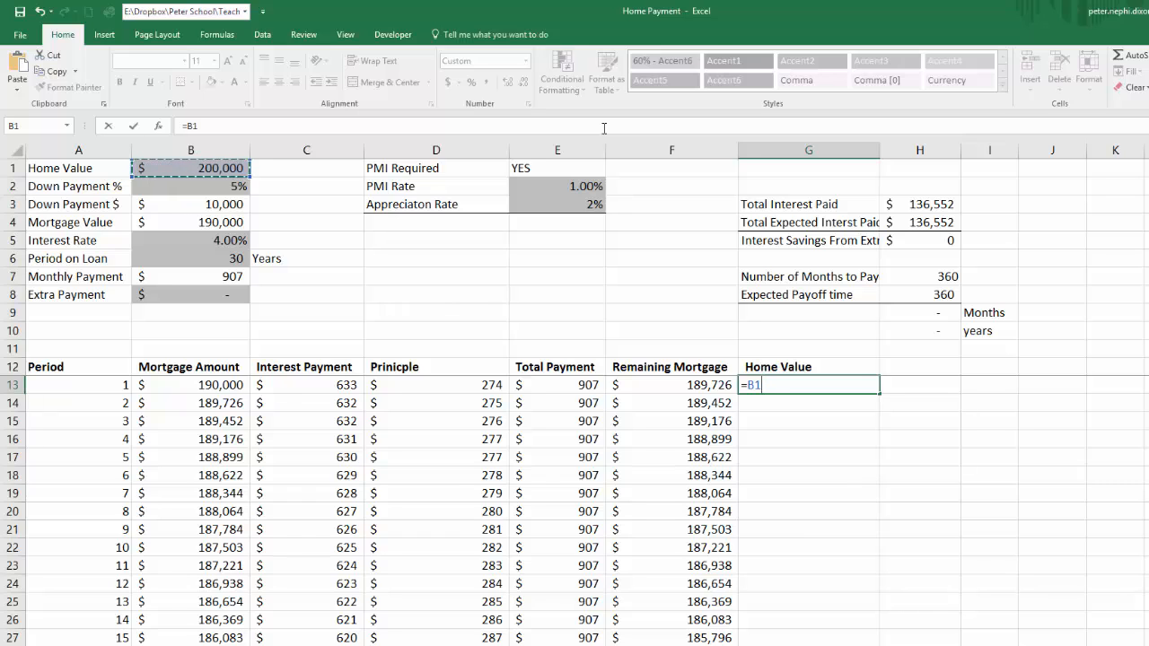
key("Return")
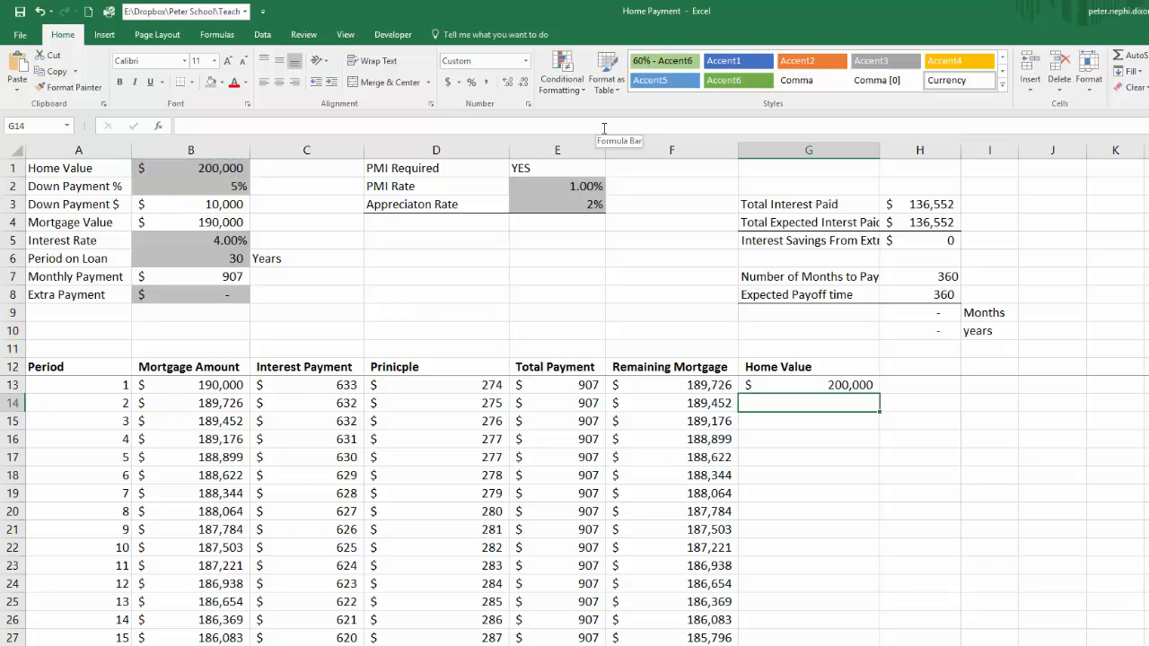
type("=")
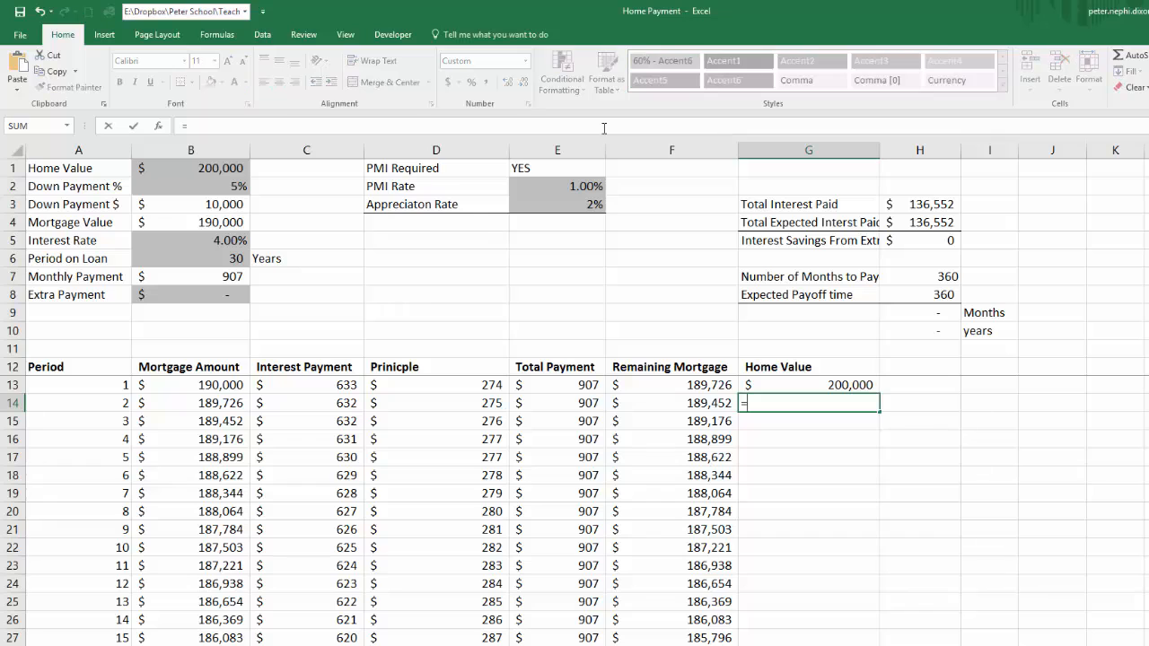
key("Escape")
key("Up")
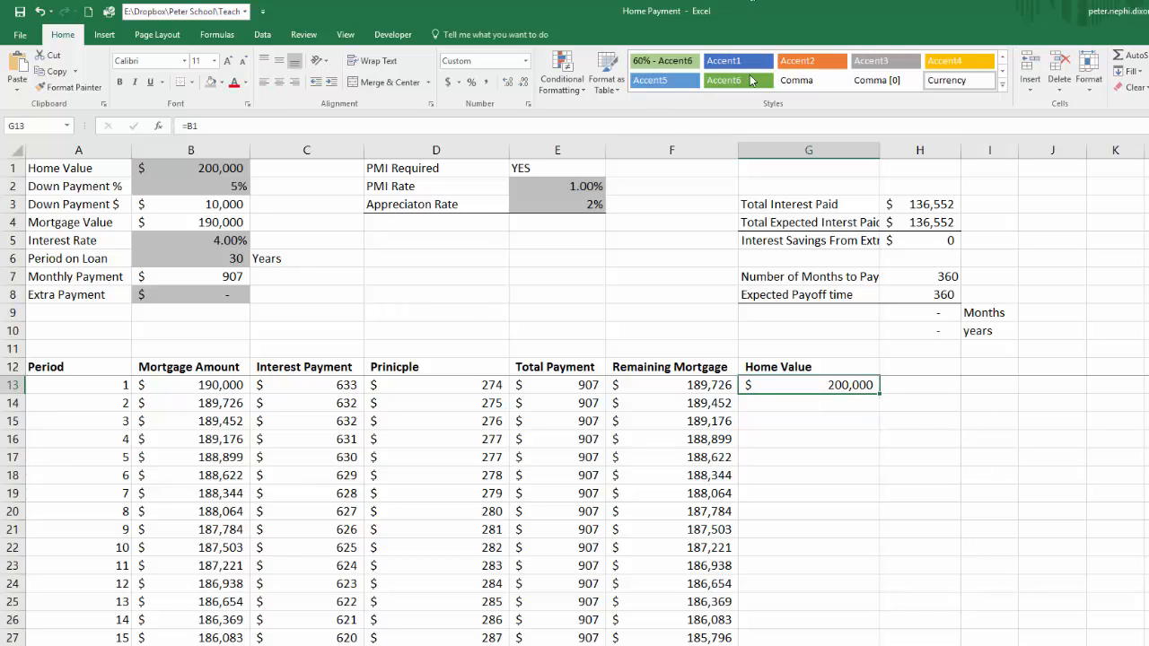
- Extend the G13 formula to =$B$1*(1+$E$3/12)^A13 so the home value appreciates monthly by period
double_click(851, 384)
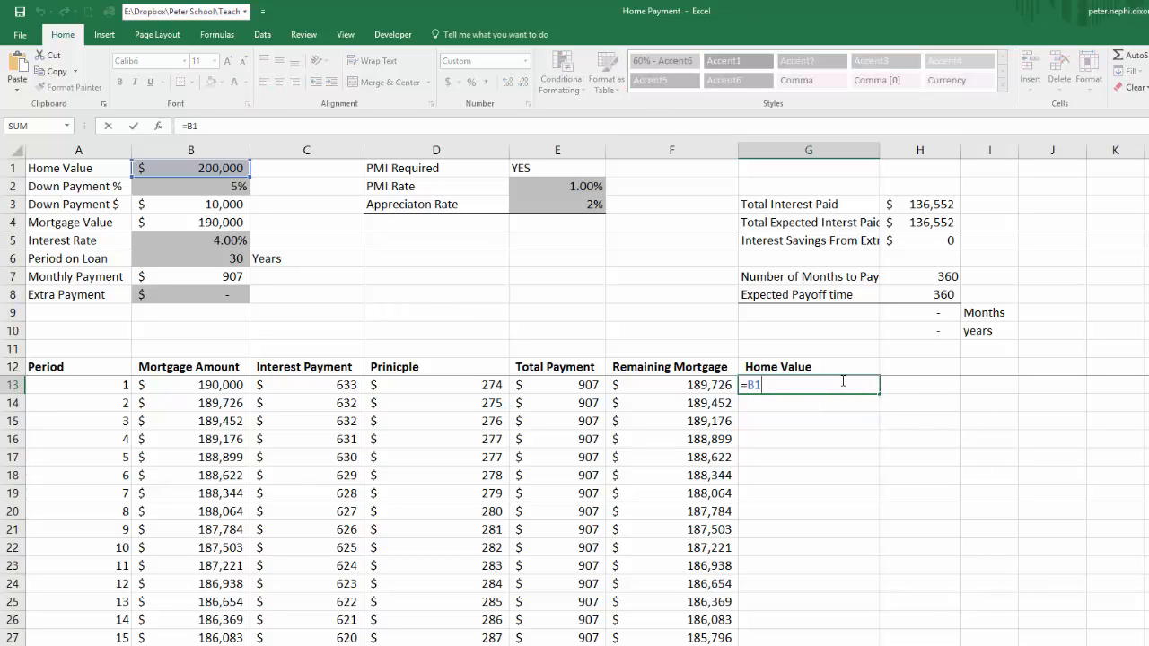
type("(")
key("BackSpace")
key("F4")
type("*(")
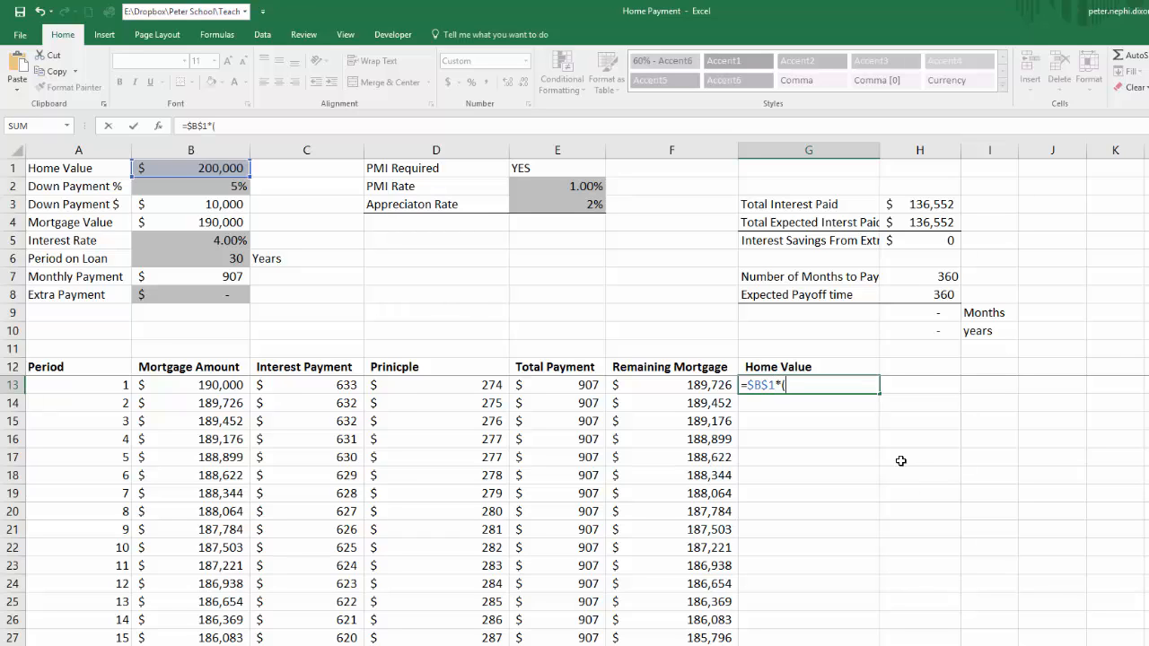
type("1+")
left_click(544, 206)
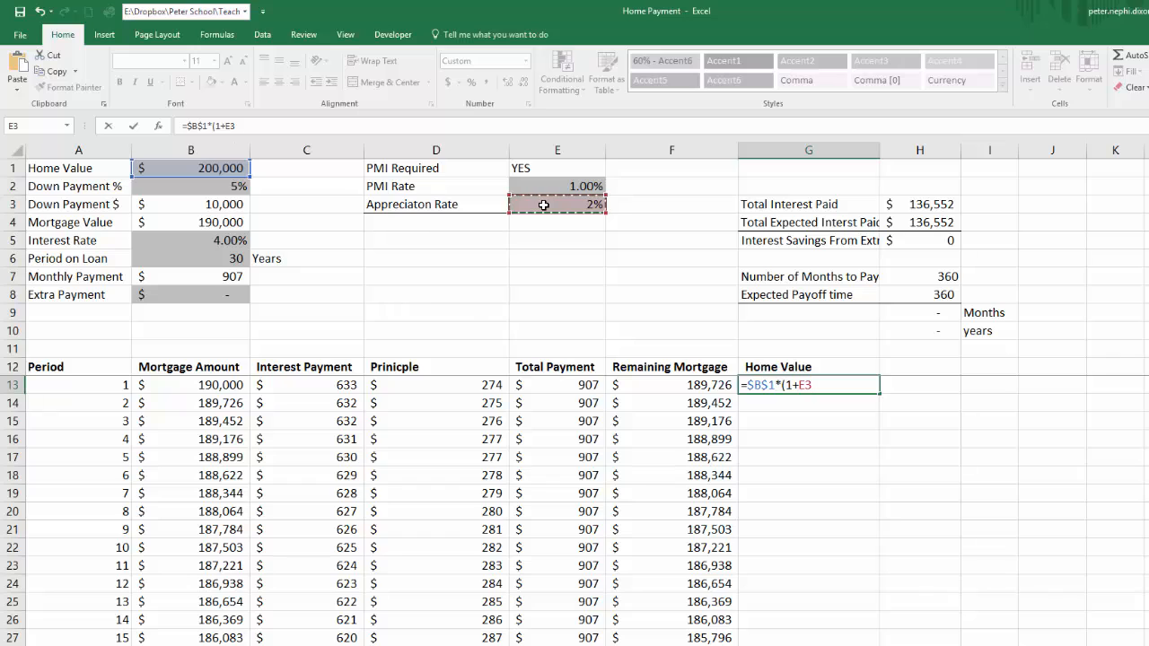
key("F4")
type("/12")
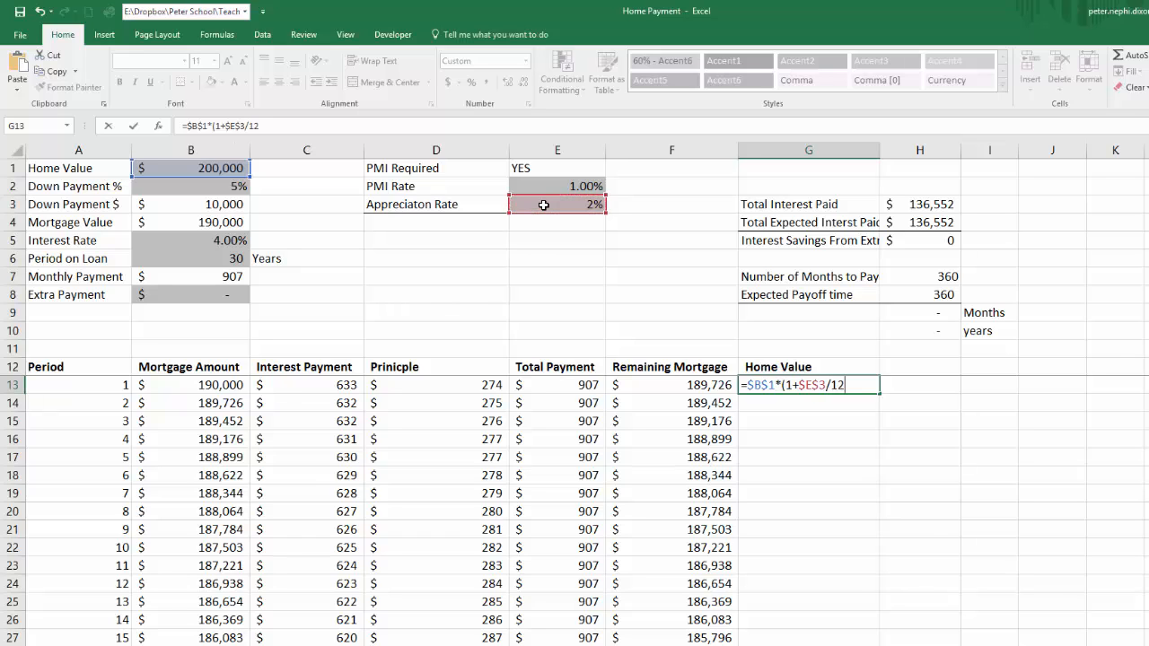
type(")^")
left_click(85, 385)
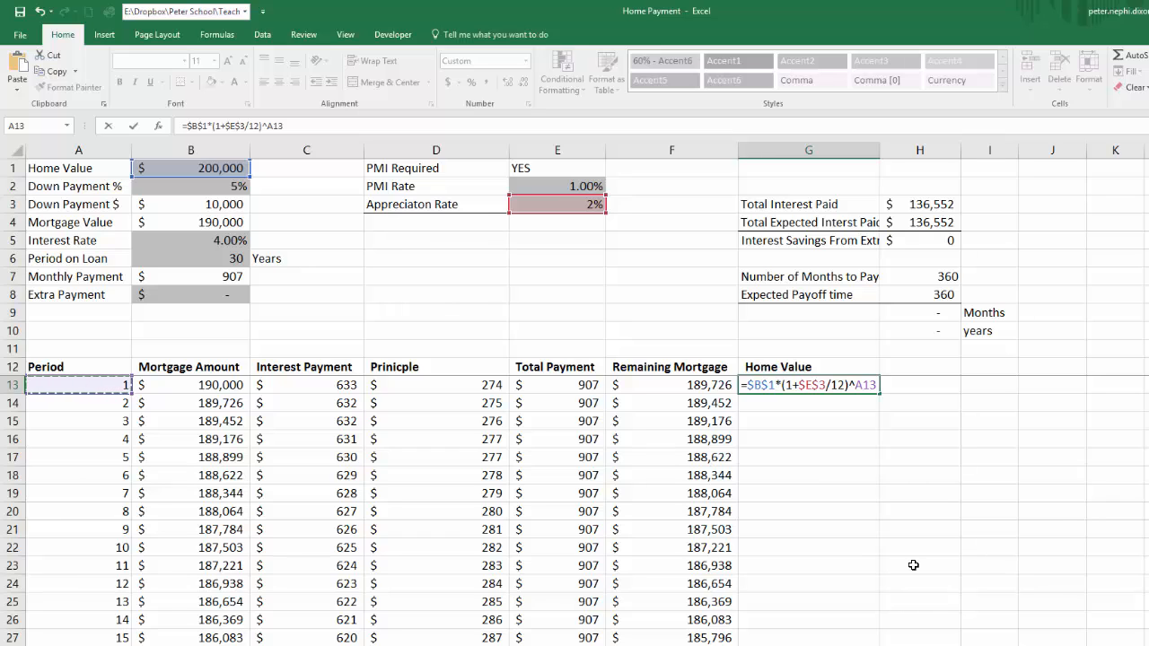
key("Return")
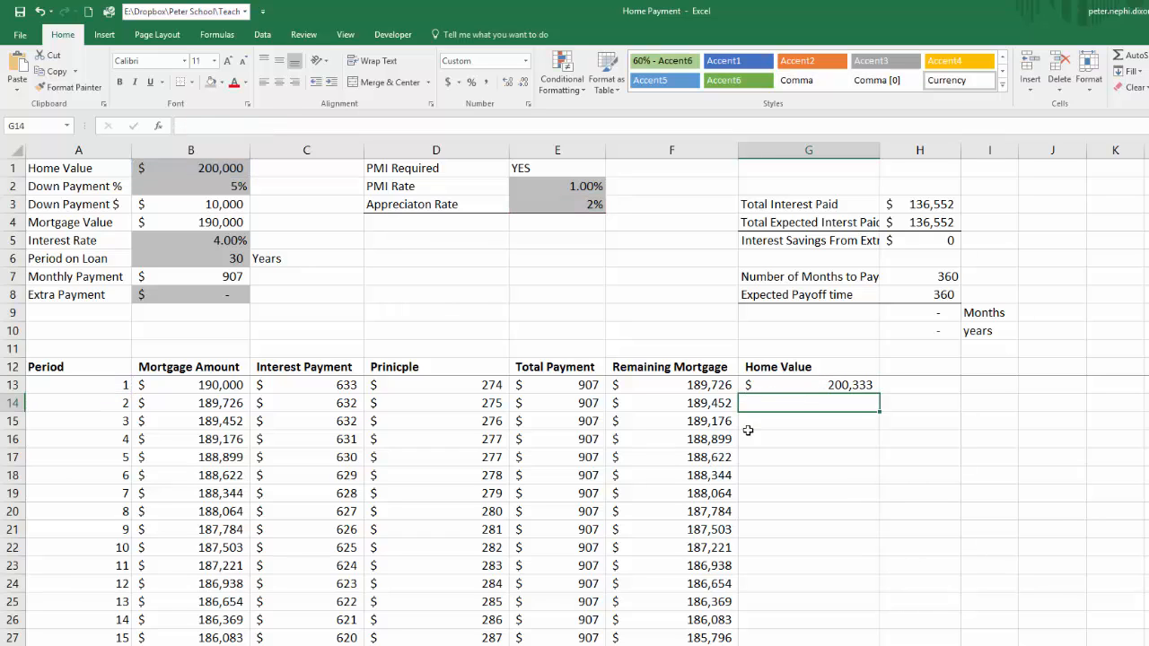
- Add an Equity Ratio column header in H12, beside Home Value
left_click(804, 384)
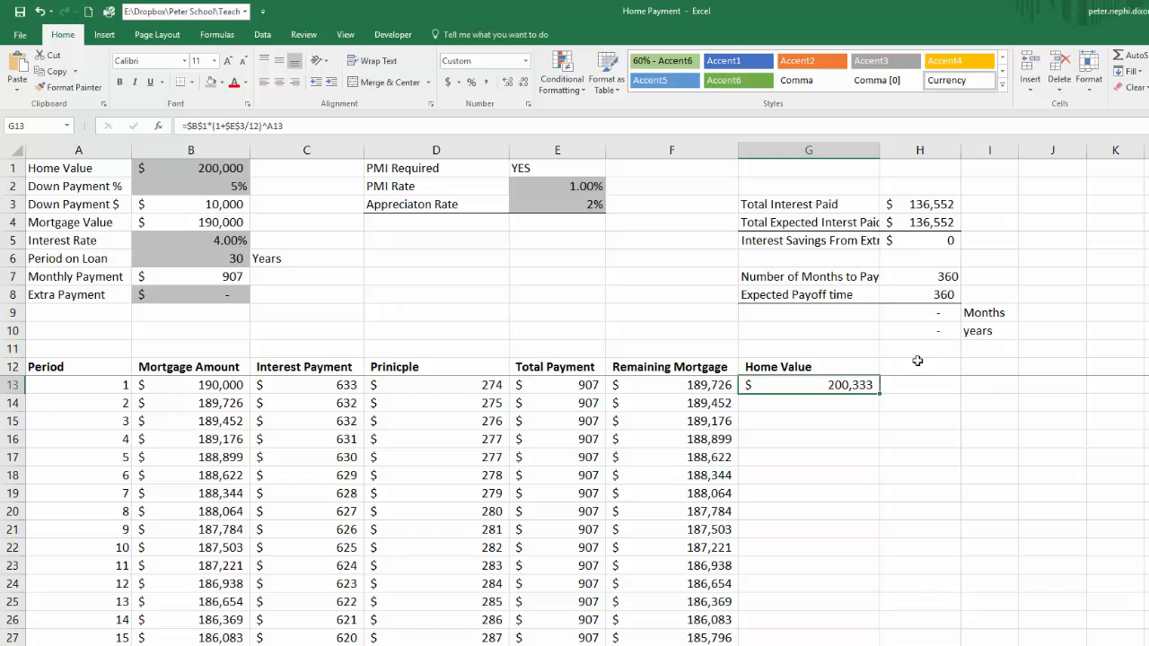
key("Up")
key("Right")
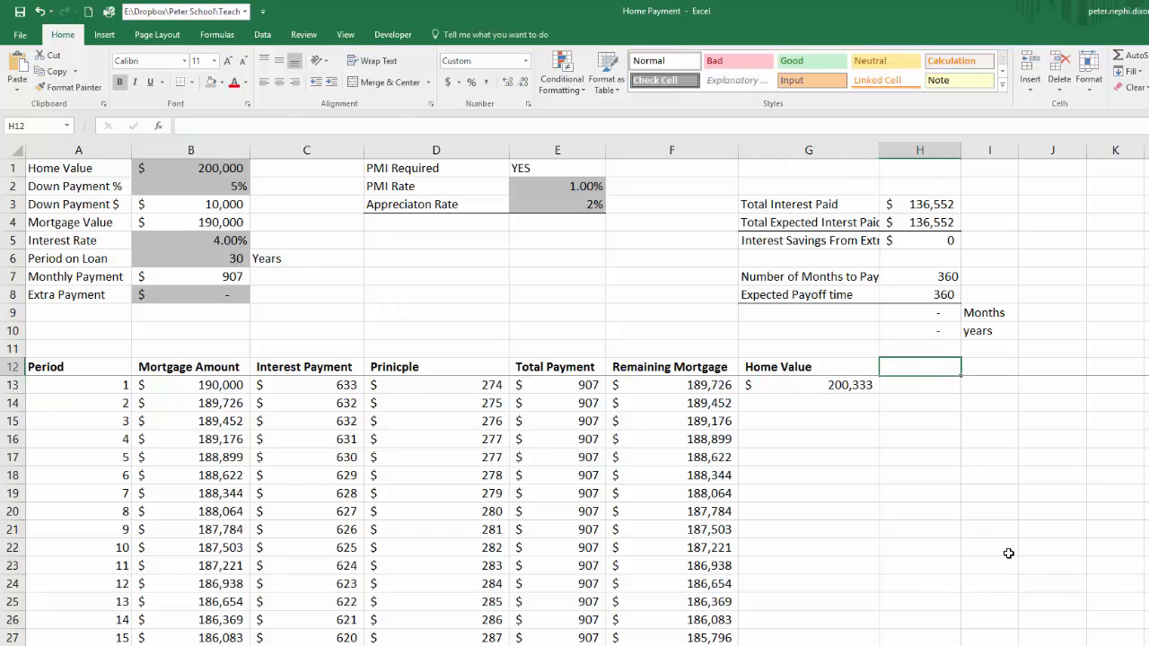
type("Equity R")
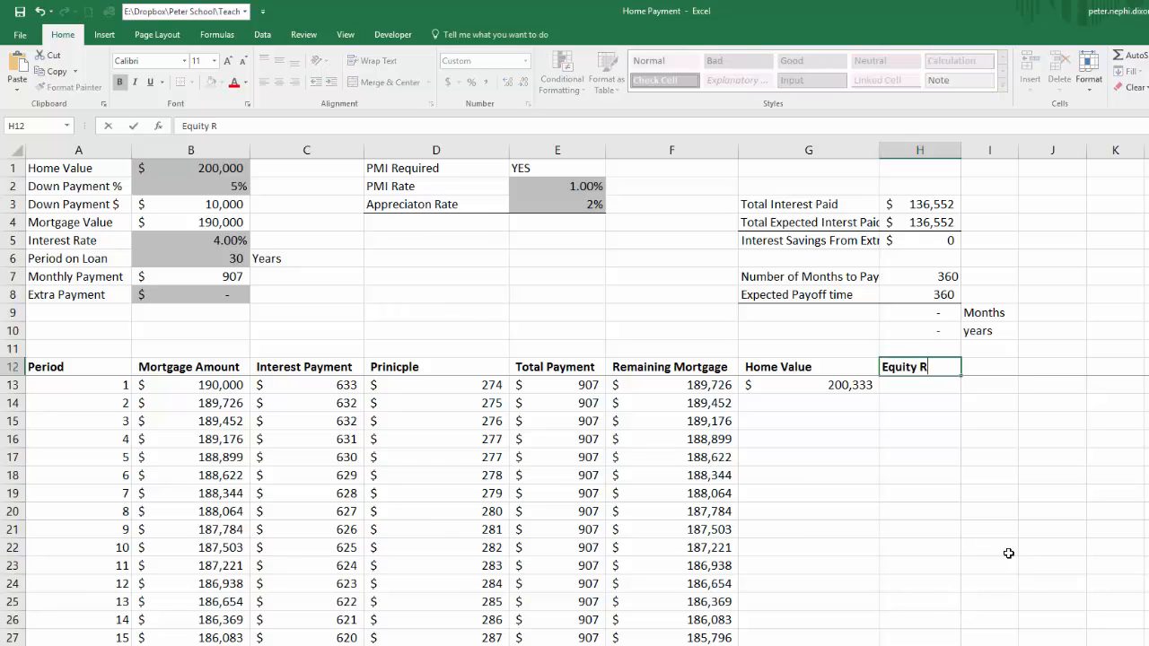
type("atio")
key("Return")
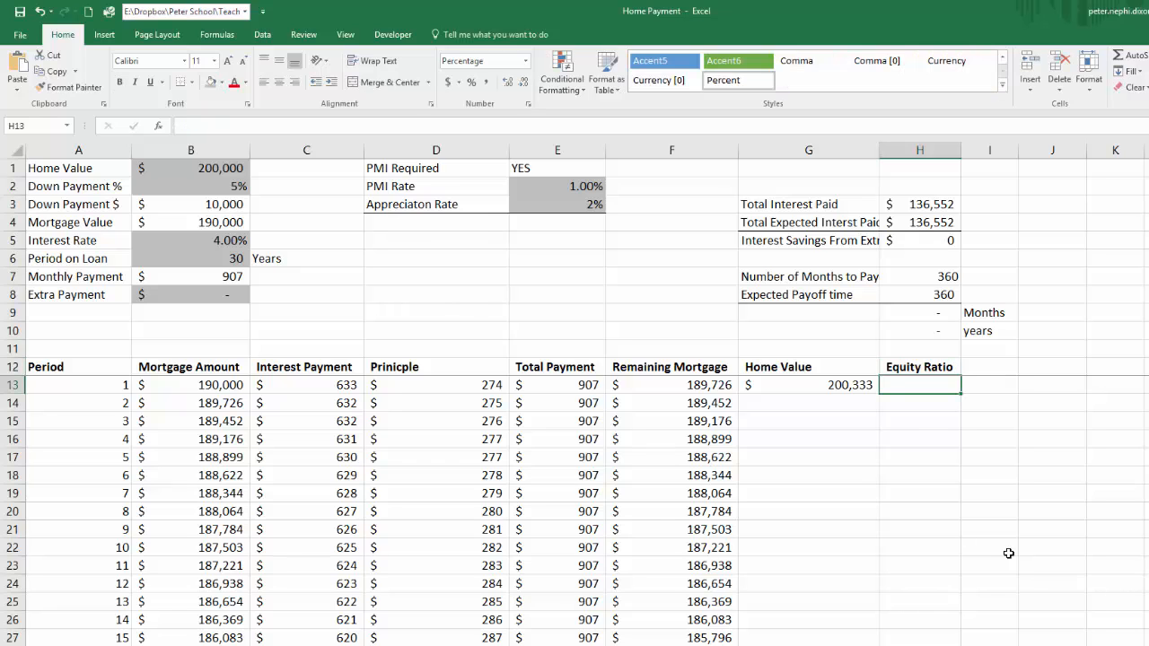
- Calculate the first period's equity ratio in H13 with the formula =1-B13/G13
type("=")
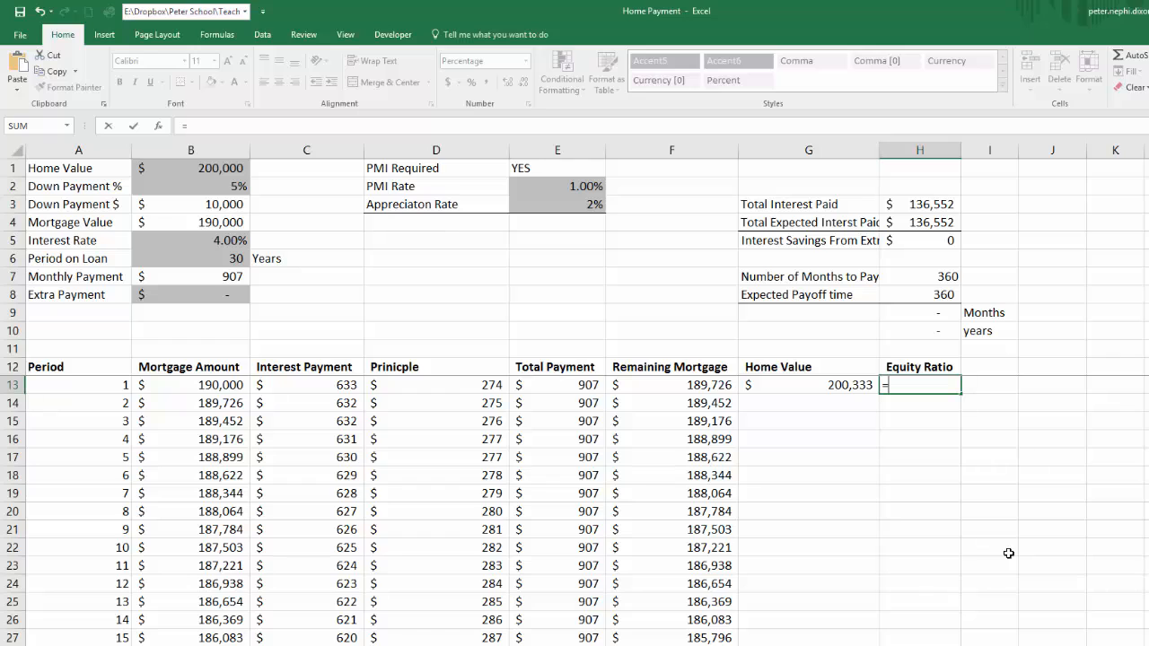
type("1-")
key("Left")
key("Left")
key("Left")
key("Left")
key("Left")
key("Left")
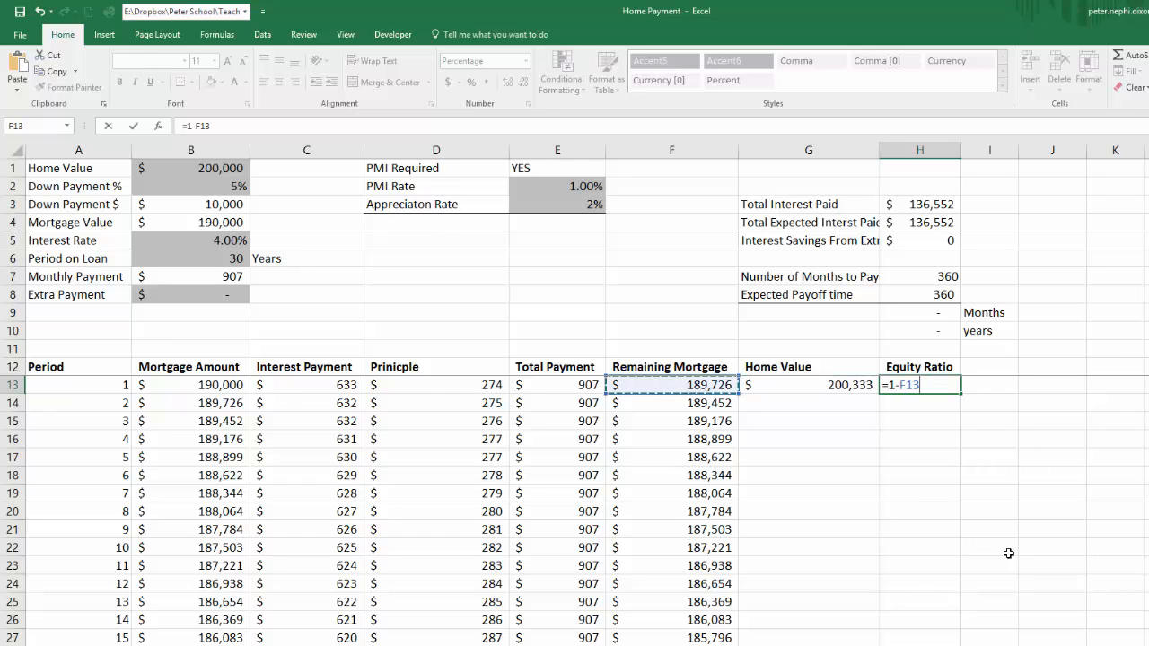
type("/")
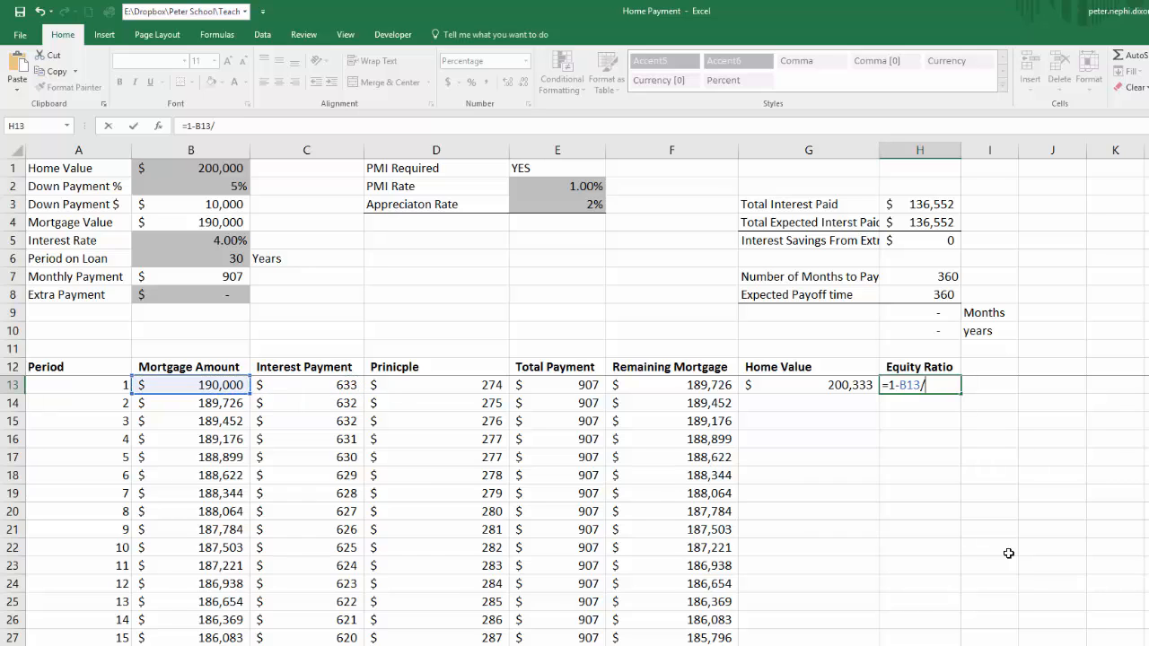
key("Left")
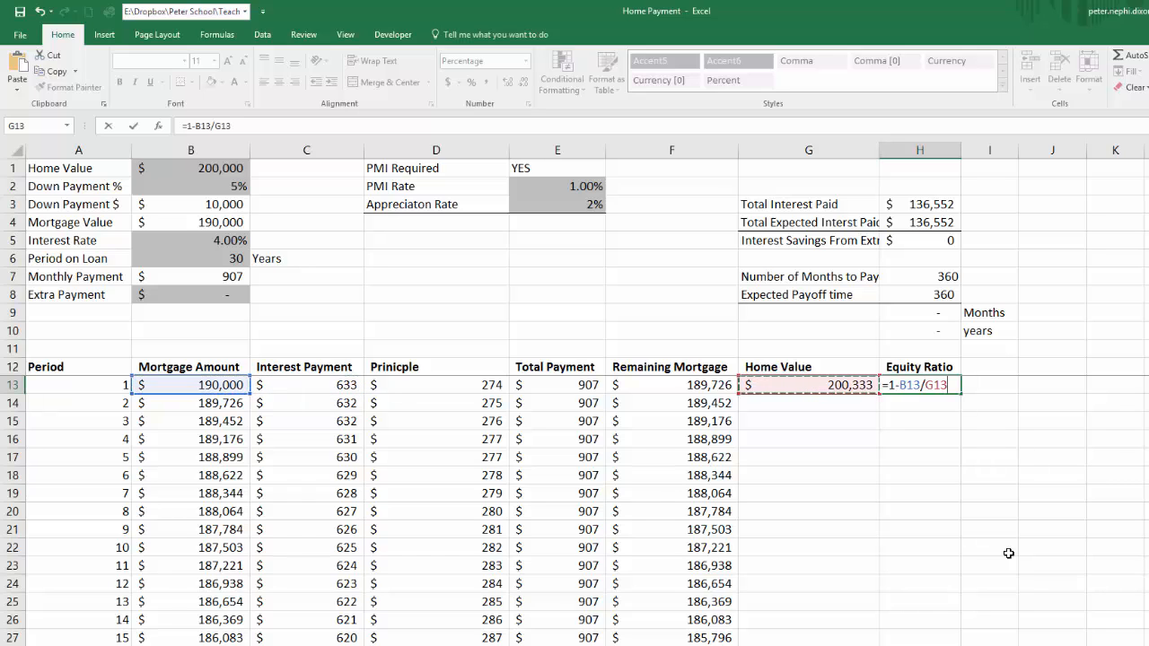
key("Return")
key("Up")
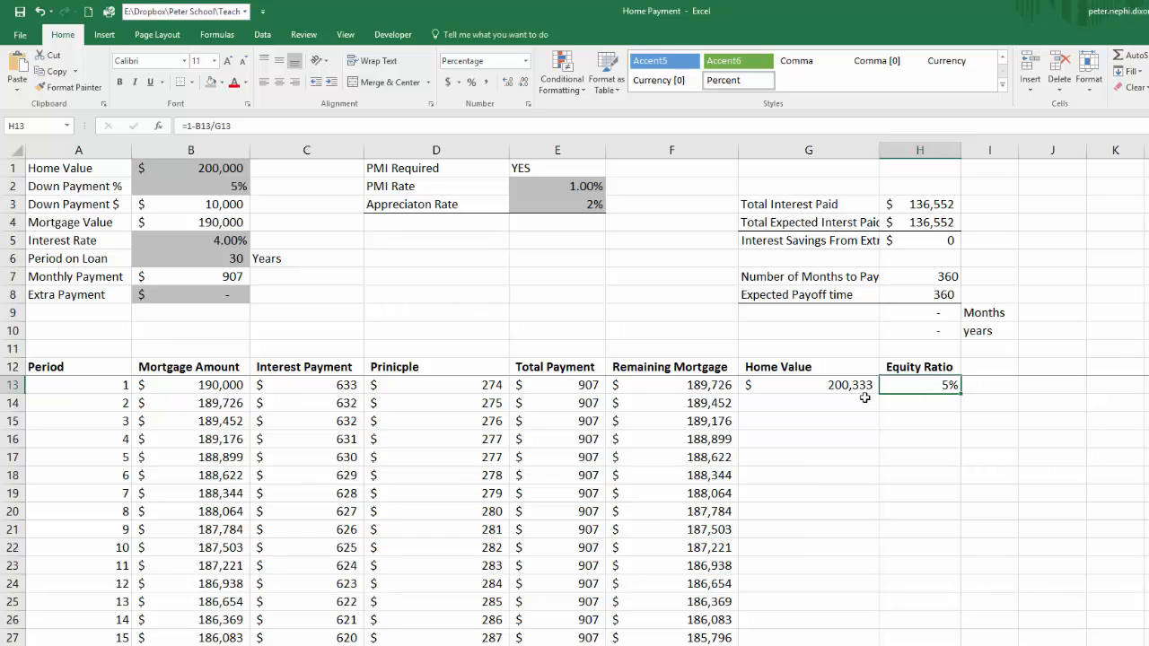
- Add a PMI column header in I12, beside Equity Ratio
left_click(985, 442)
left_click(977, 367)
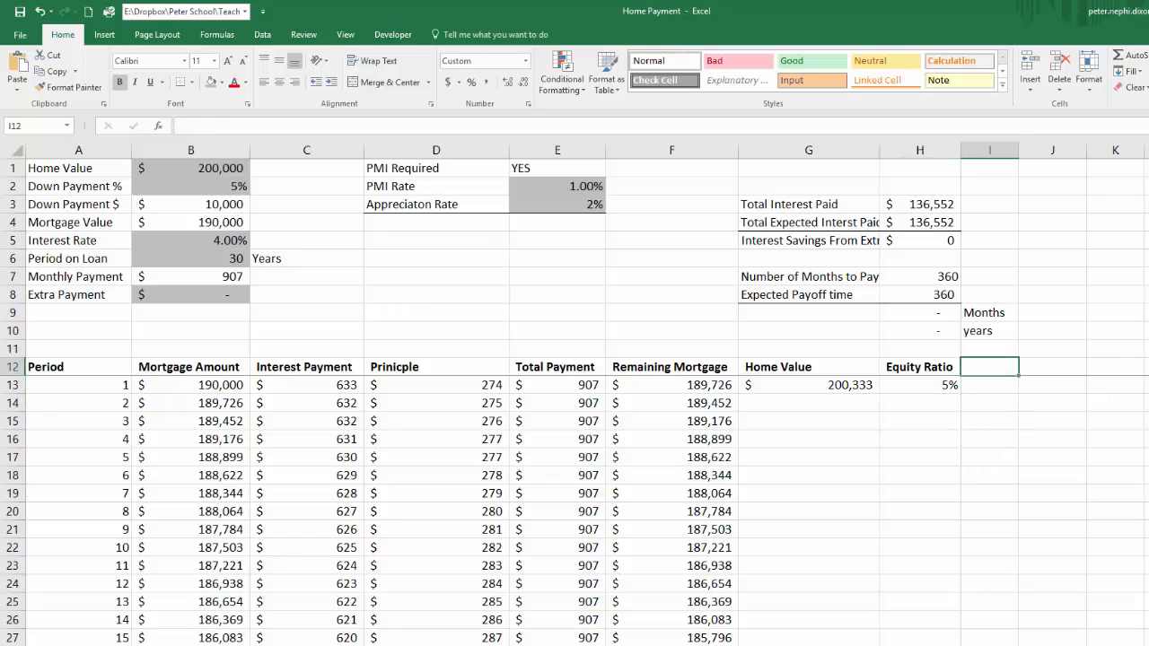
type("PMI")
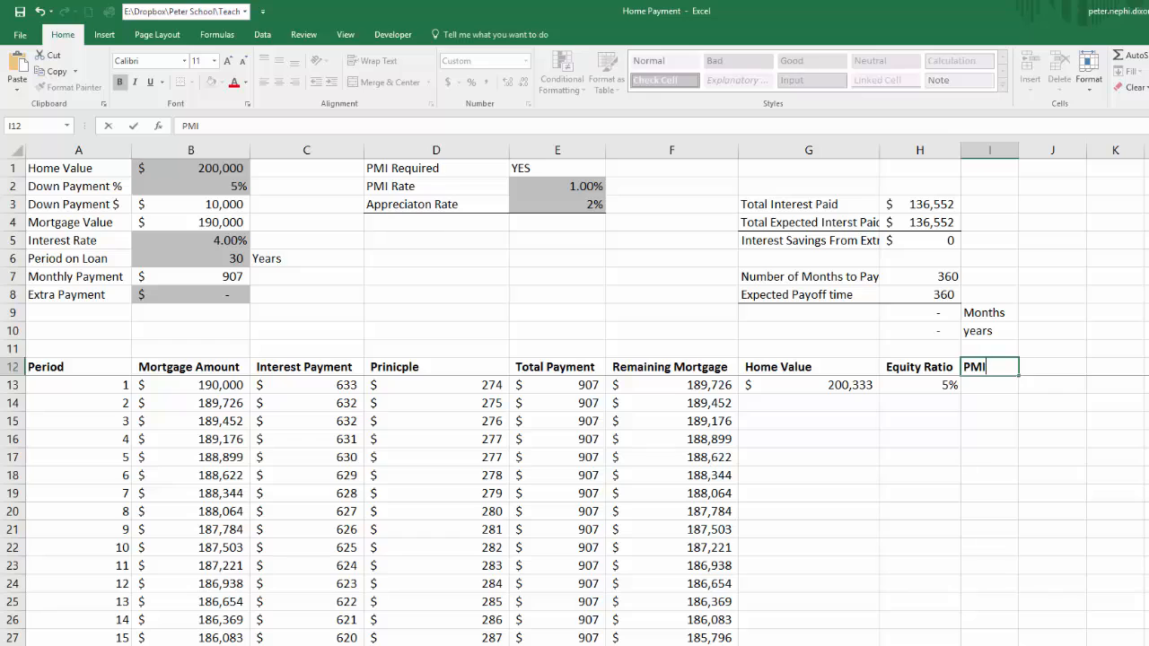
key("Return")
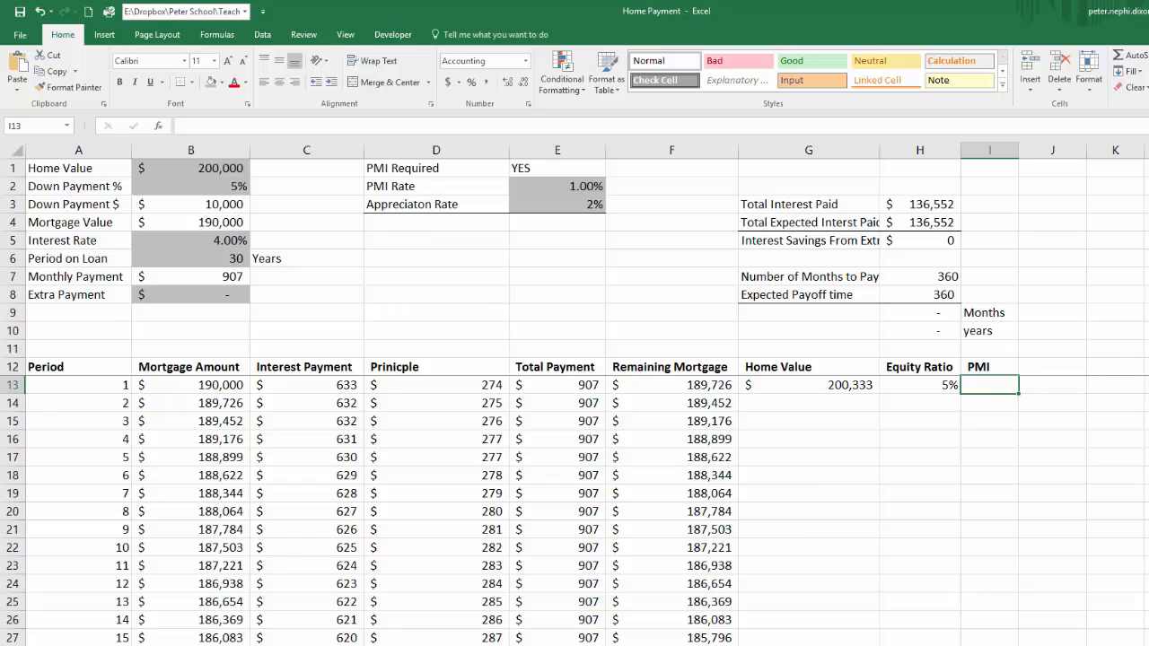
- Calculate the first period's monthly PMI in I13 with the formula =B13*$E$2/12
type("=")
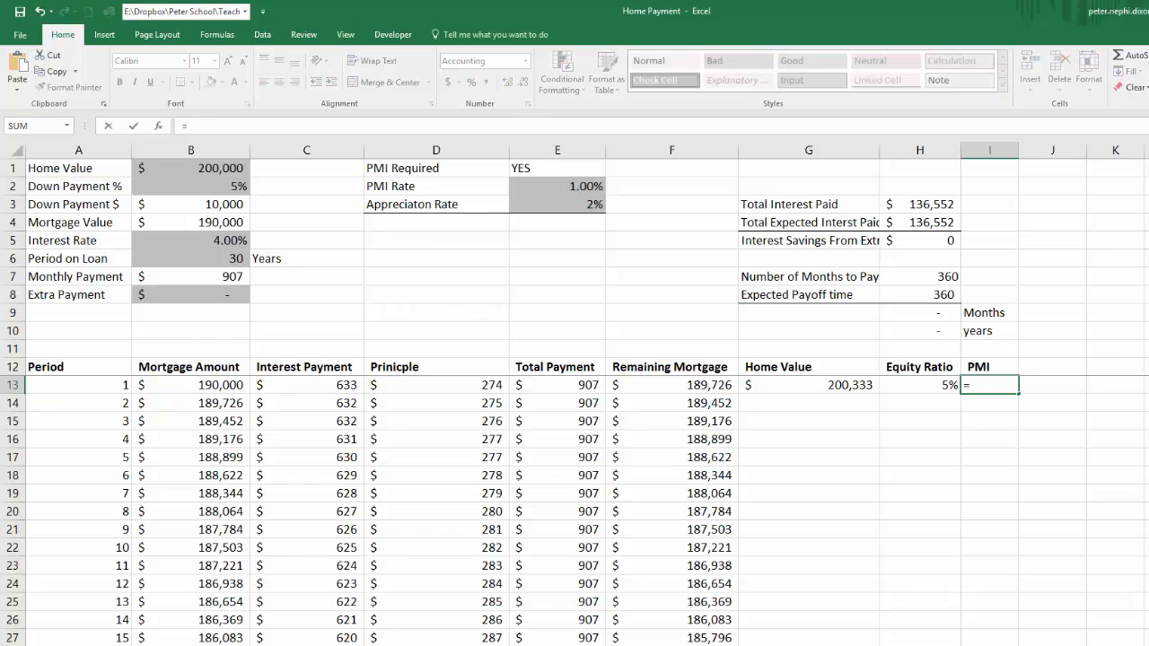
key("Left")
key("Left")
key("Left")
key("Left")
key("Left")
key("Left")
key("Left")
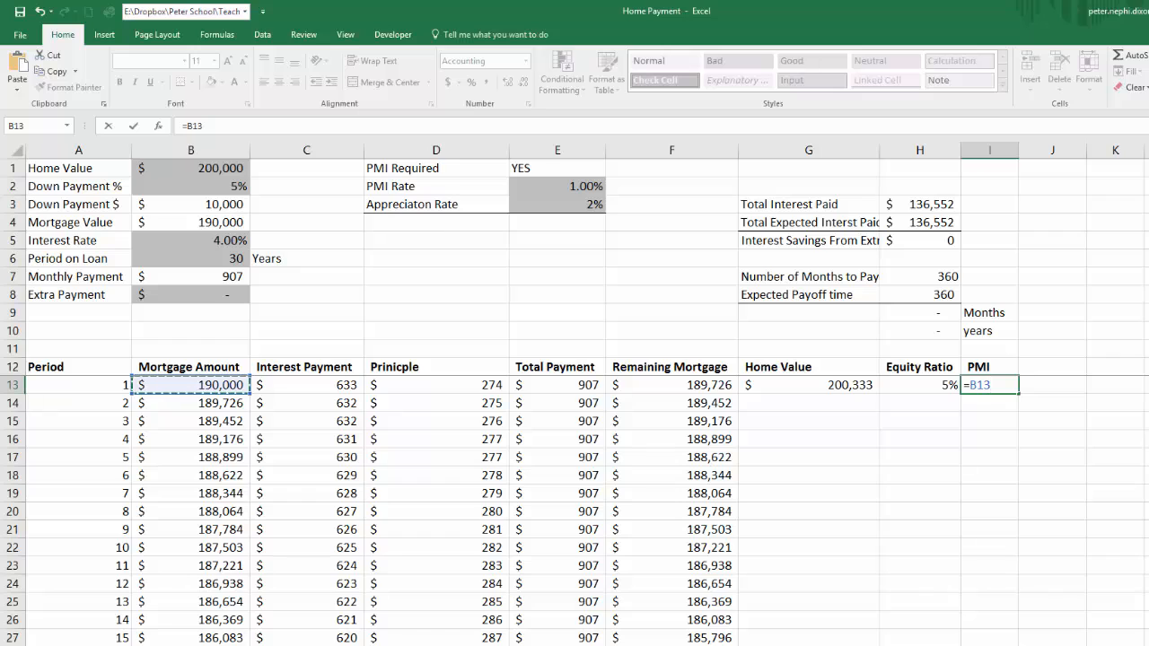
type("*")
left_click(573, 187)
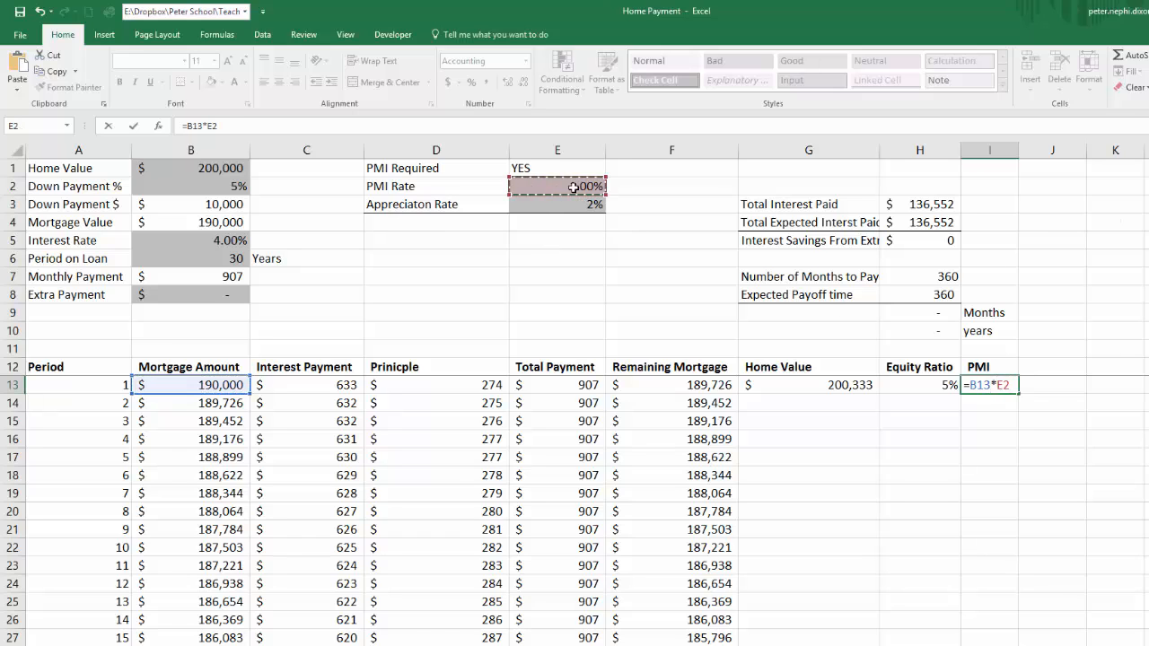
key("F4")
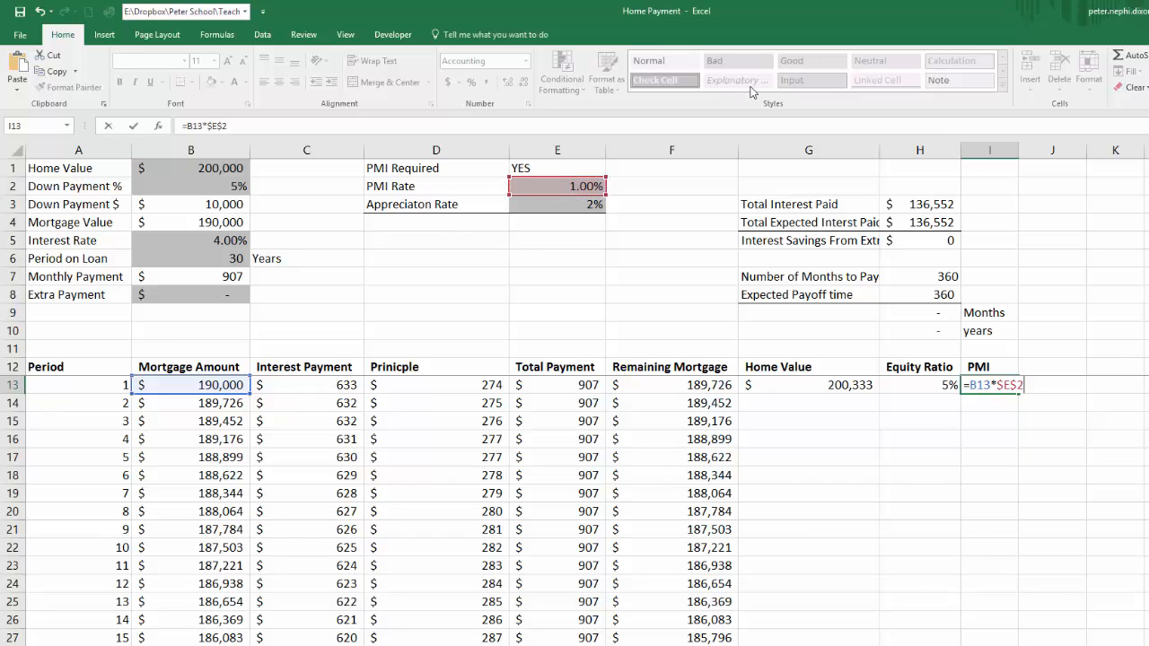
type("/12")
key("Return")
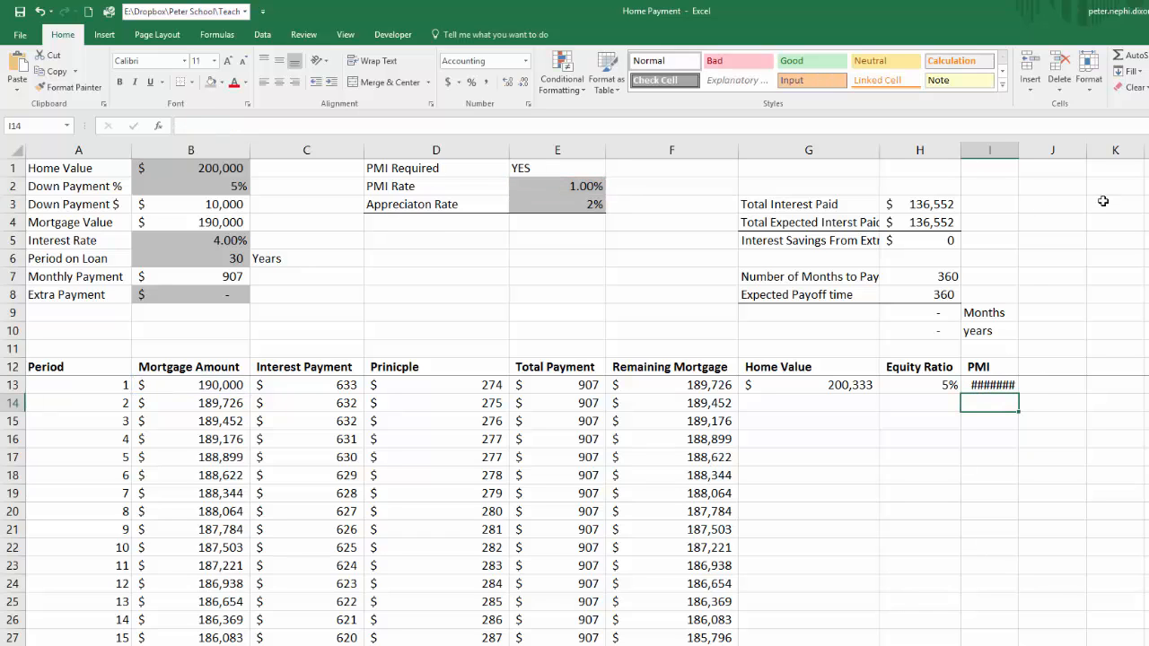
- Format the PMI amount in I13 in comma style with no decimal places
left_click(1006, 384)
left_click(486, 82)
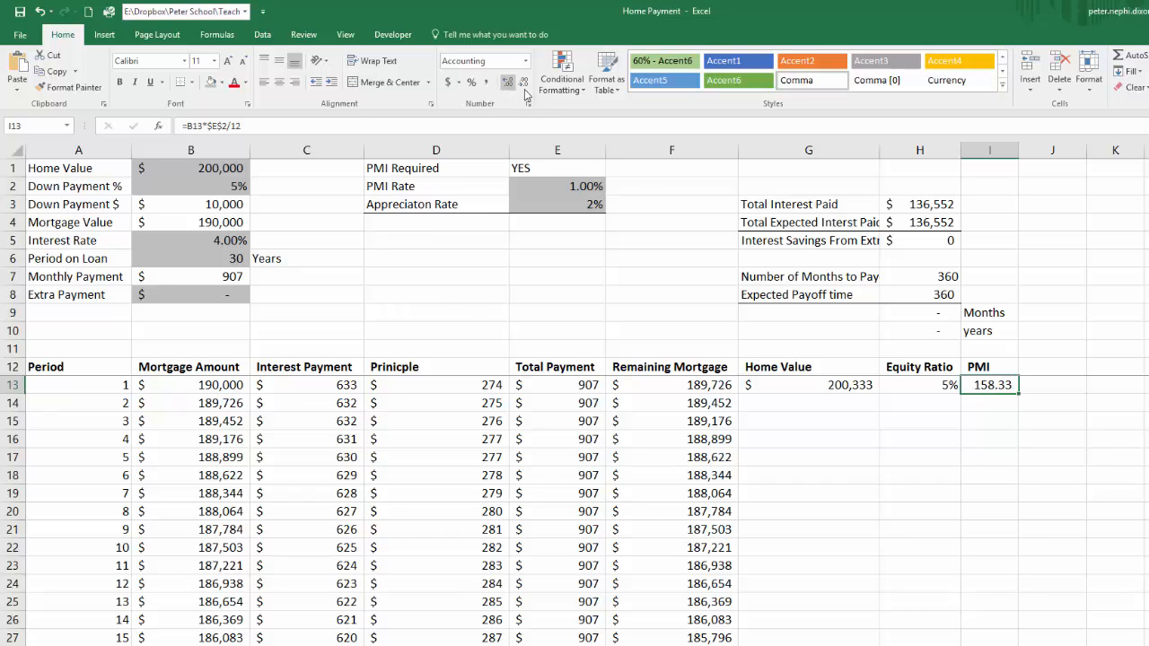
double_click(524, 84)
left_click(920, 440)
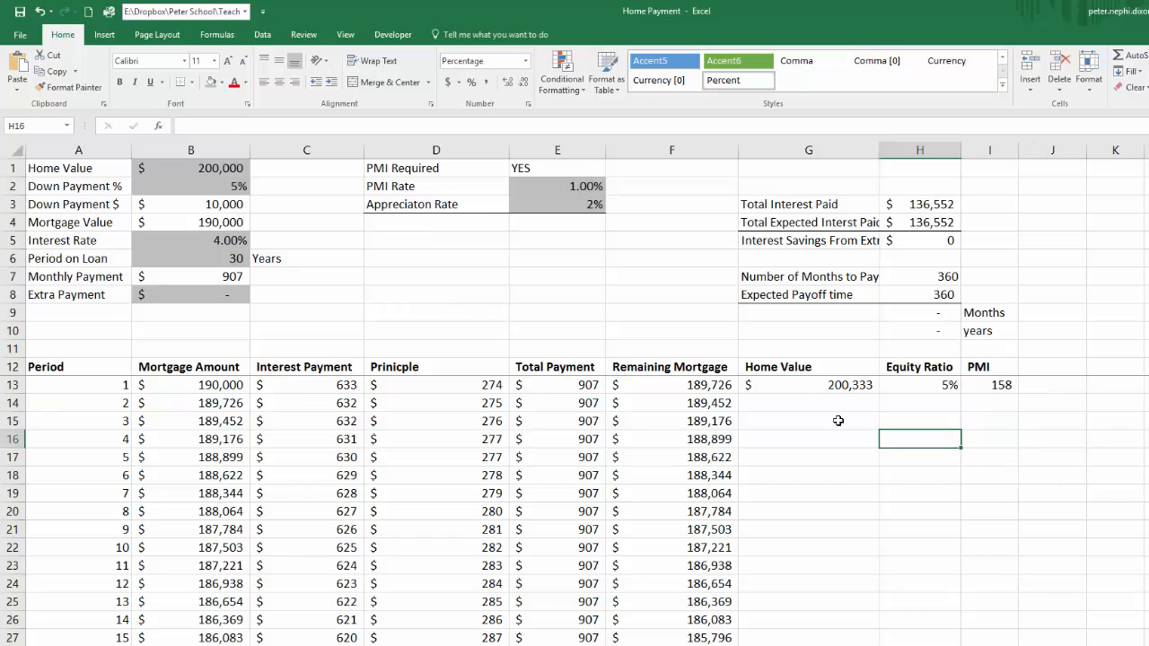
left_click(788, 391)
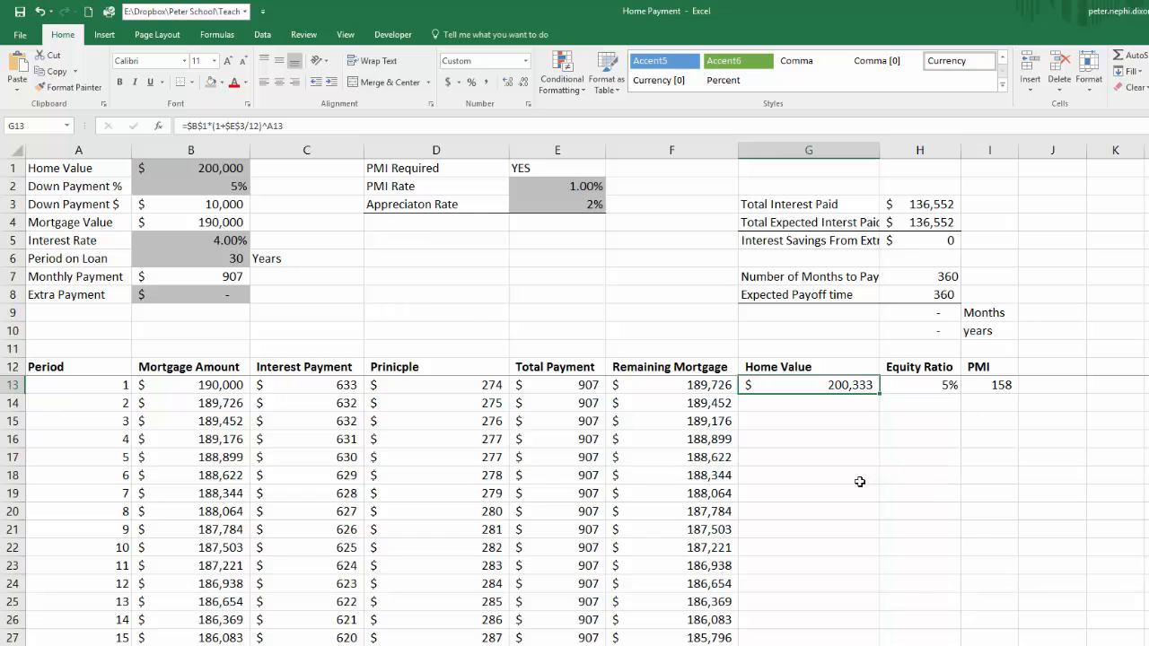
- Wrap the home value formula in G13 in an IF that returns blank when A13 is empty: =IF(A13="","",$B$1*(1+$E$3/12)^A13)
left_click(821, 406)
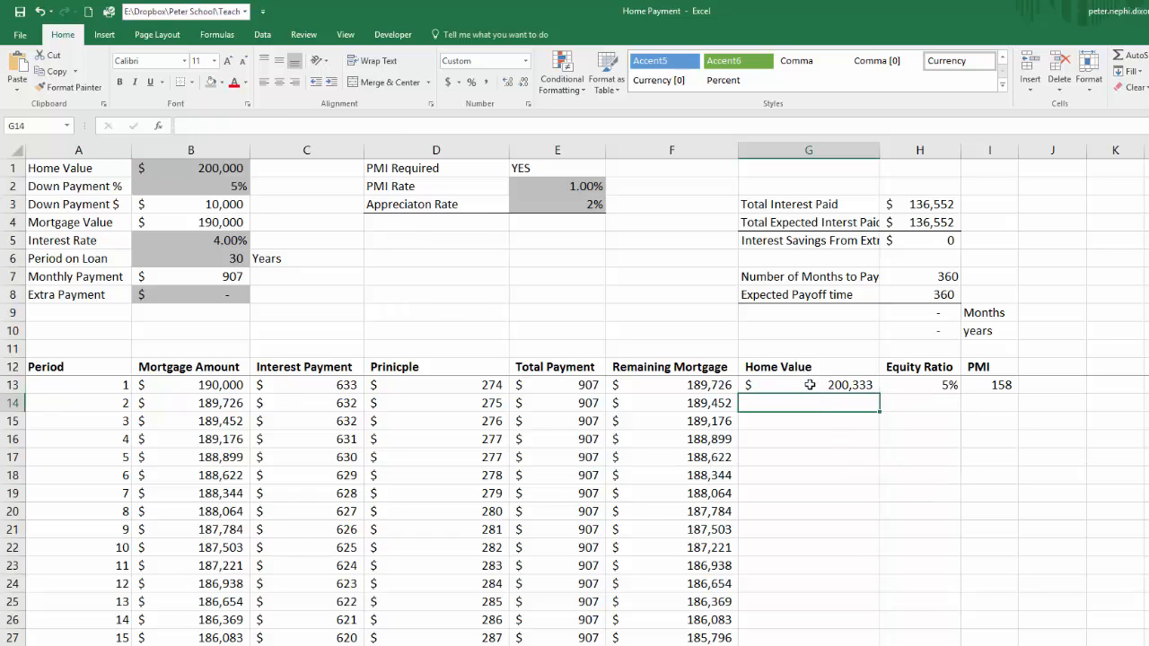
double_click(810, 385)
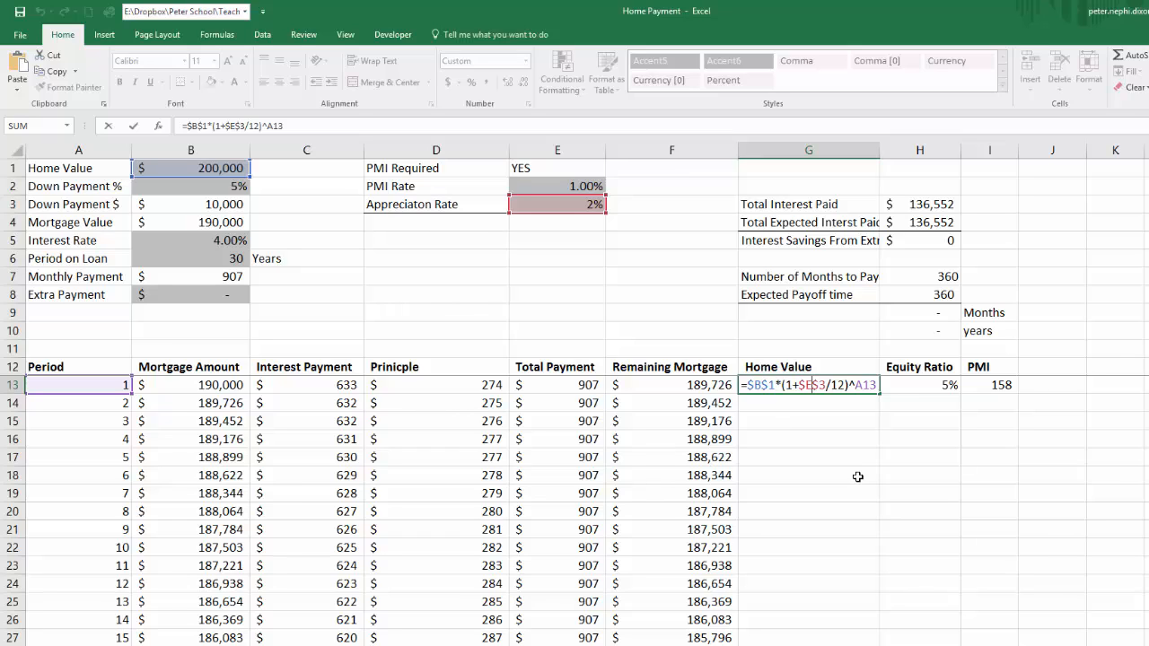
left_click(747, 387)
type("if(")
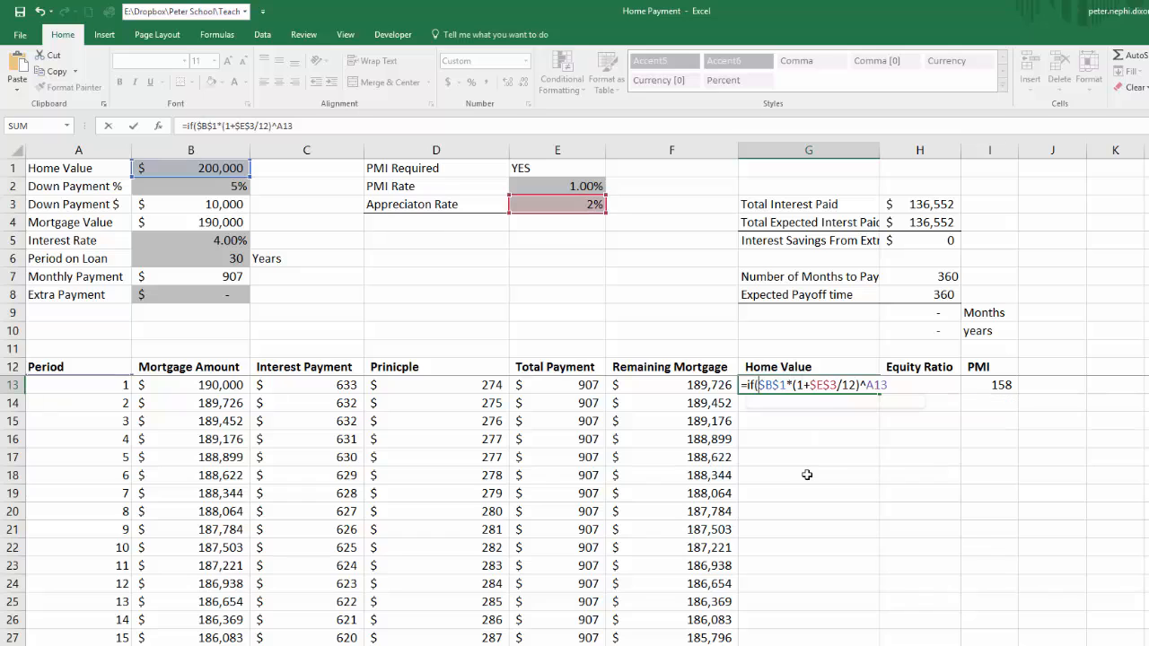
left_click(97, 386)
type("=\"\"")
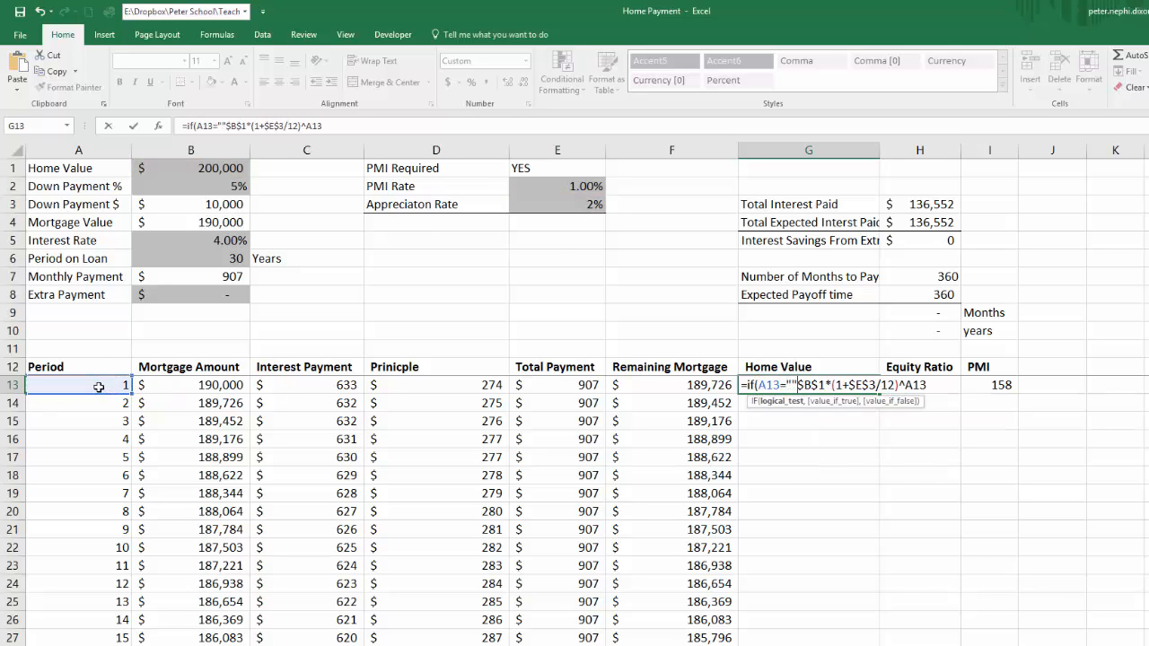
type(",\"\"")
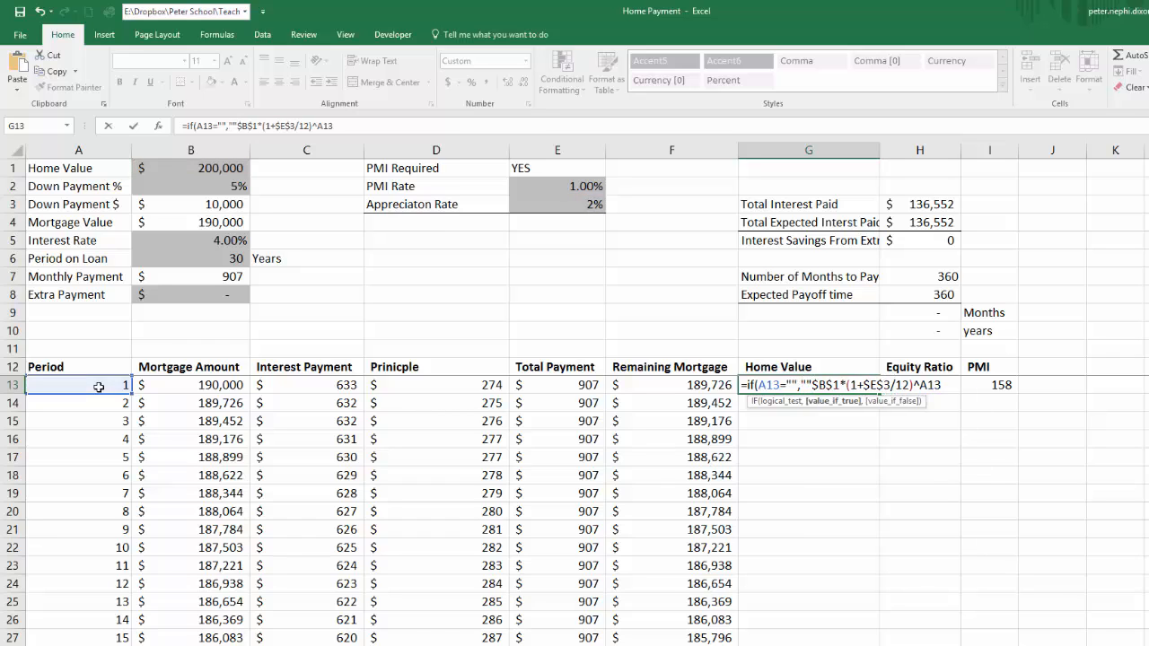
type(",")
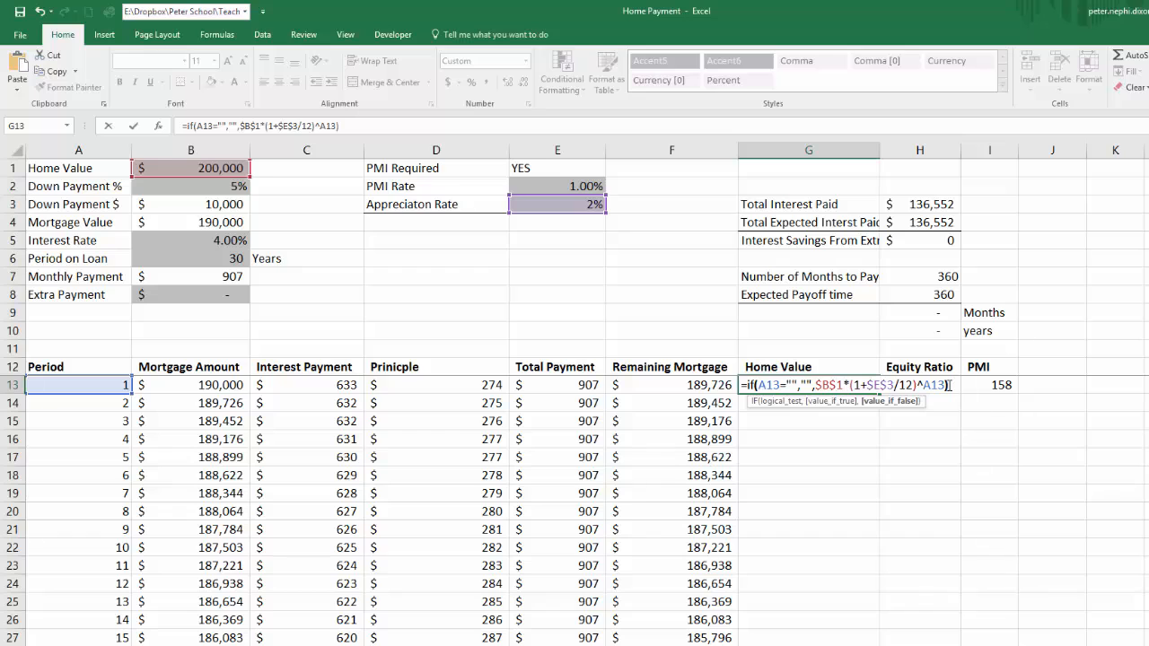
key("Return")
- Wrap the equity ratio formula in H13 in an IF that returns blank when A13 is empty: =IF(A13="","",1-B13/G13)
double_click(952, 383)
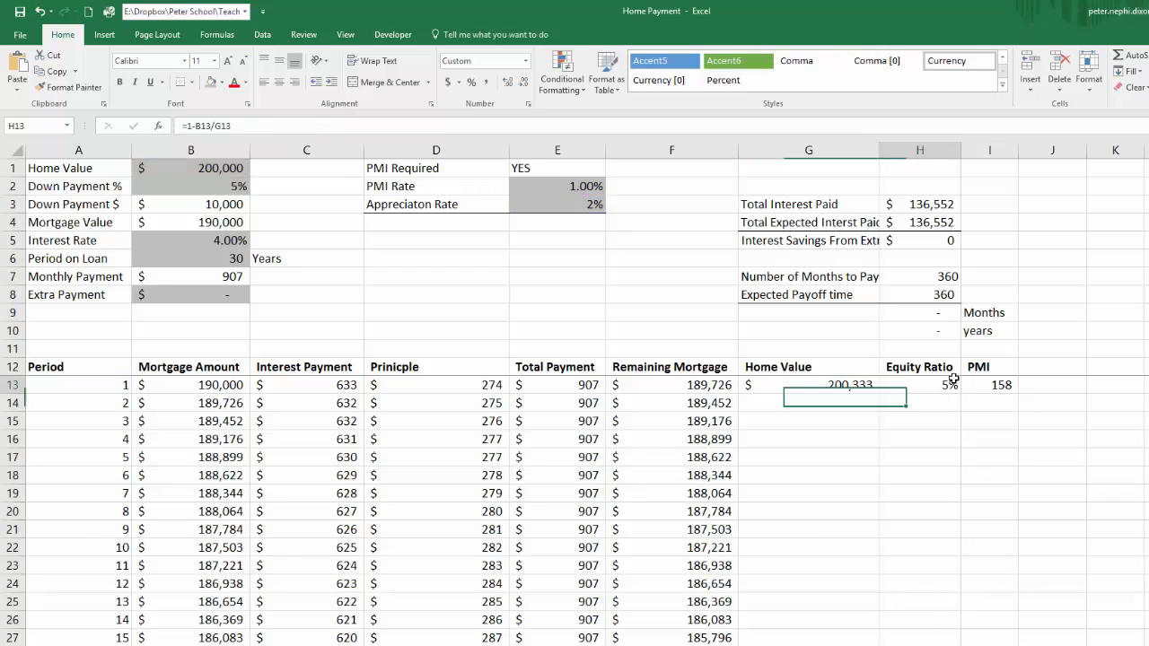
left_click(892, 384)
type("if")
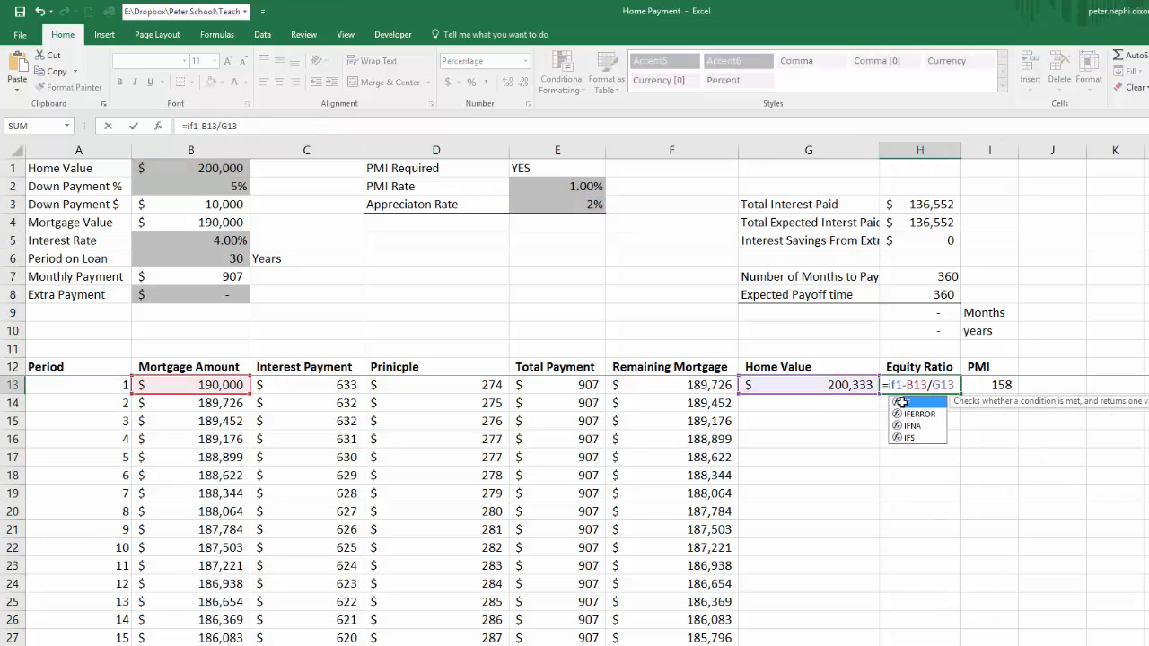
type("(")
left_click(89, 384)
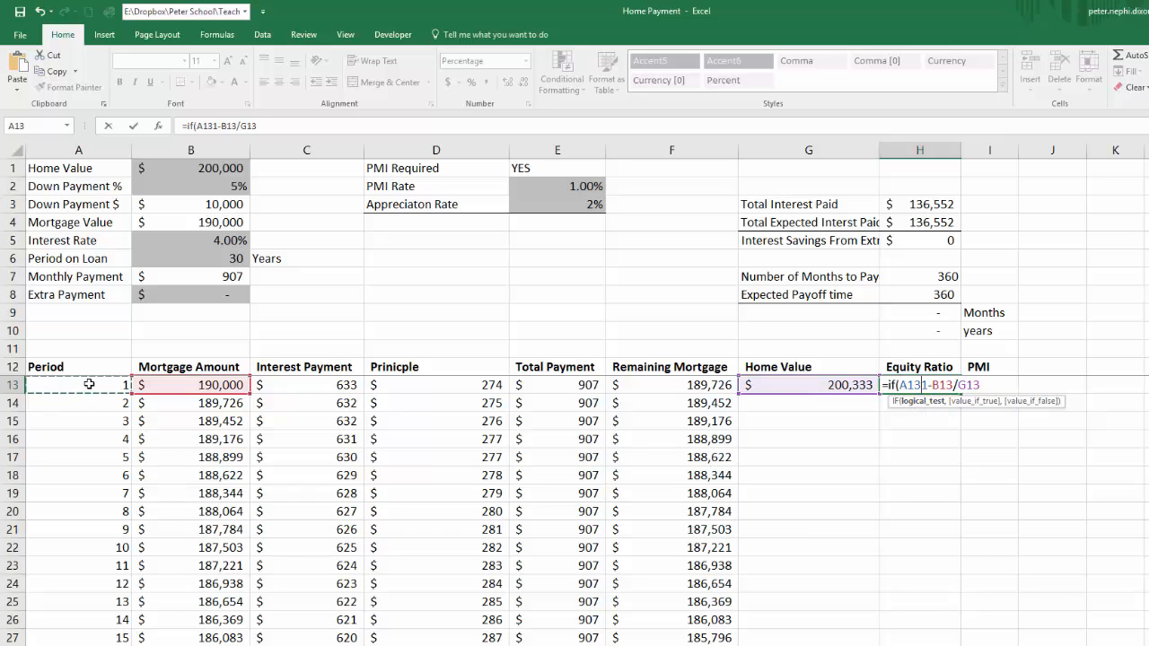
type("=\"\",")
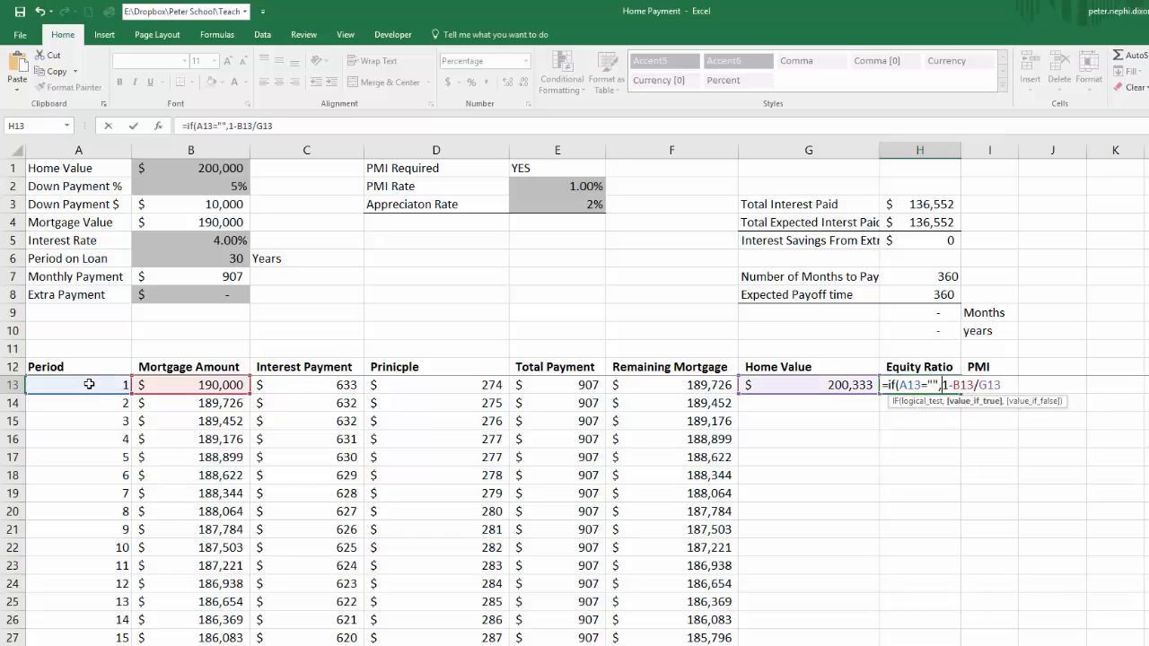
type("\"\",")
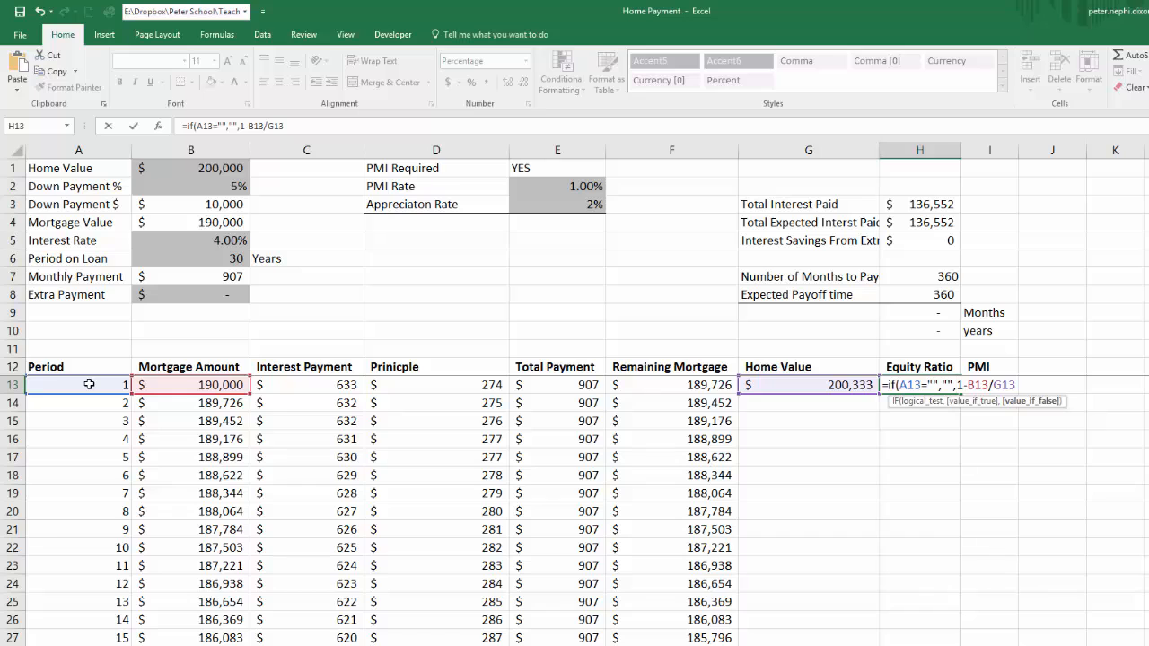
key("Return")
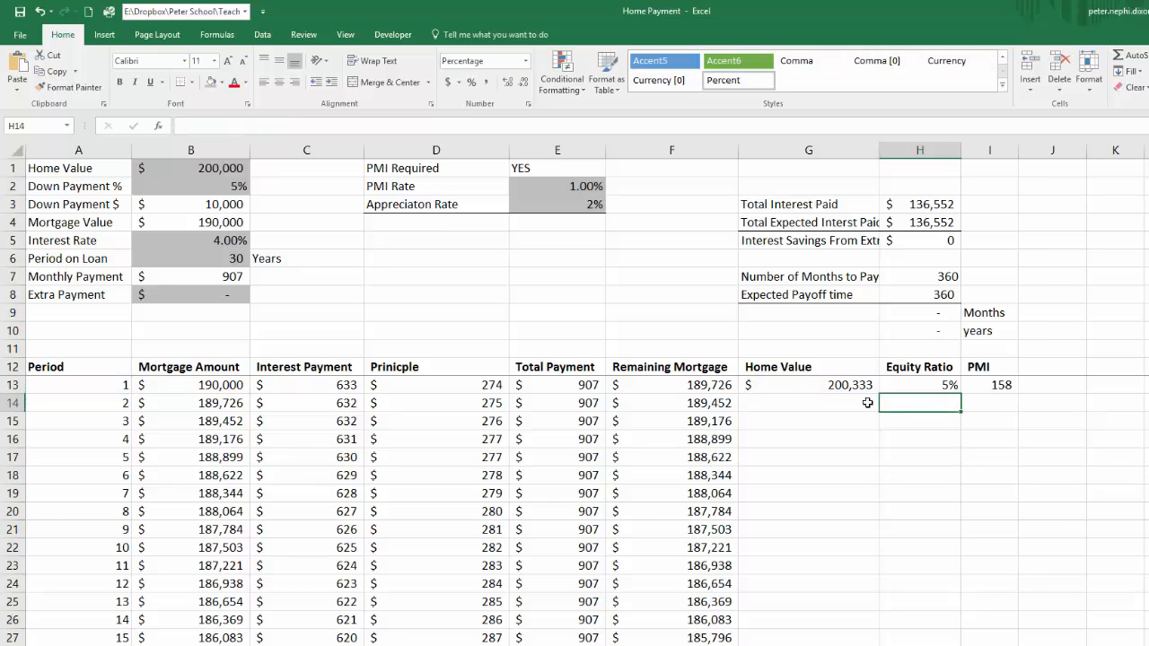
- Start an IF with a nested OR before the PMI calculation in I13, using E1="NO" as the first condition
double_click(1000, 384)
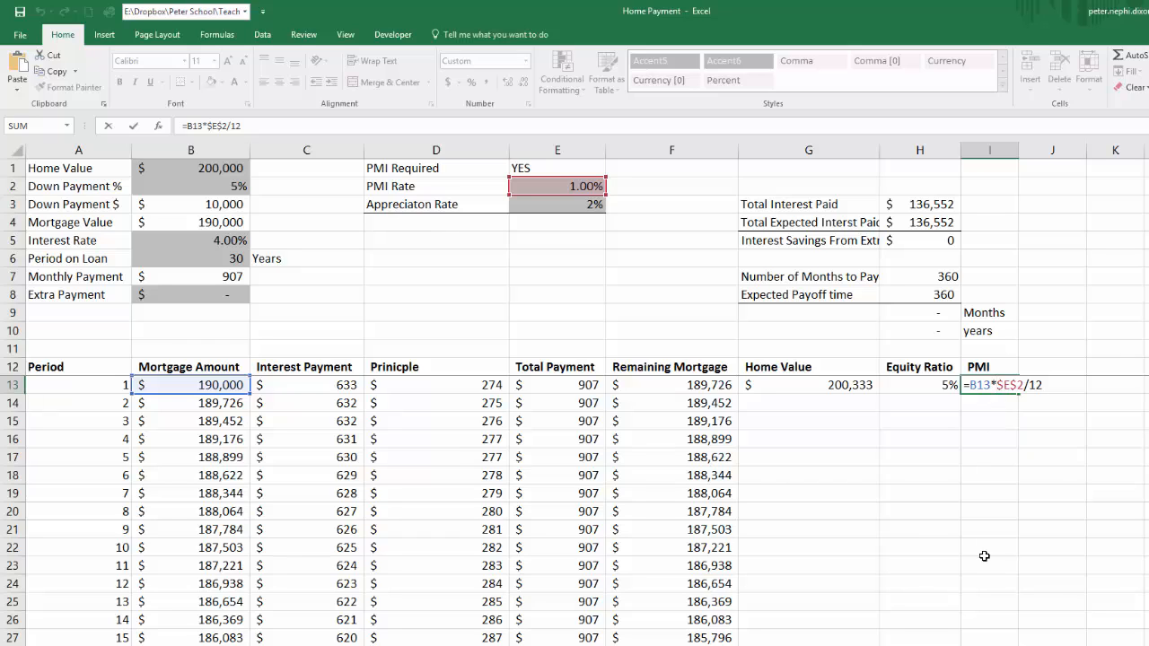
left_click(972, 384)
type("if")
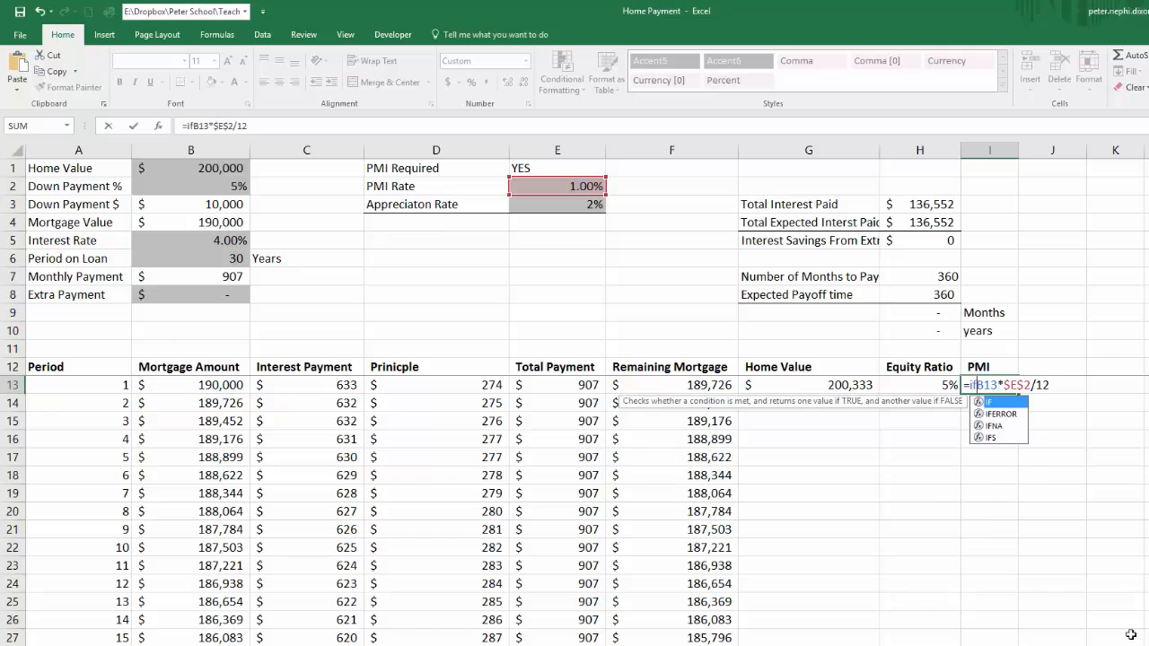
type("(")
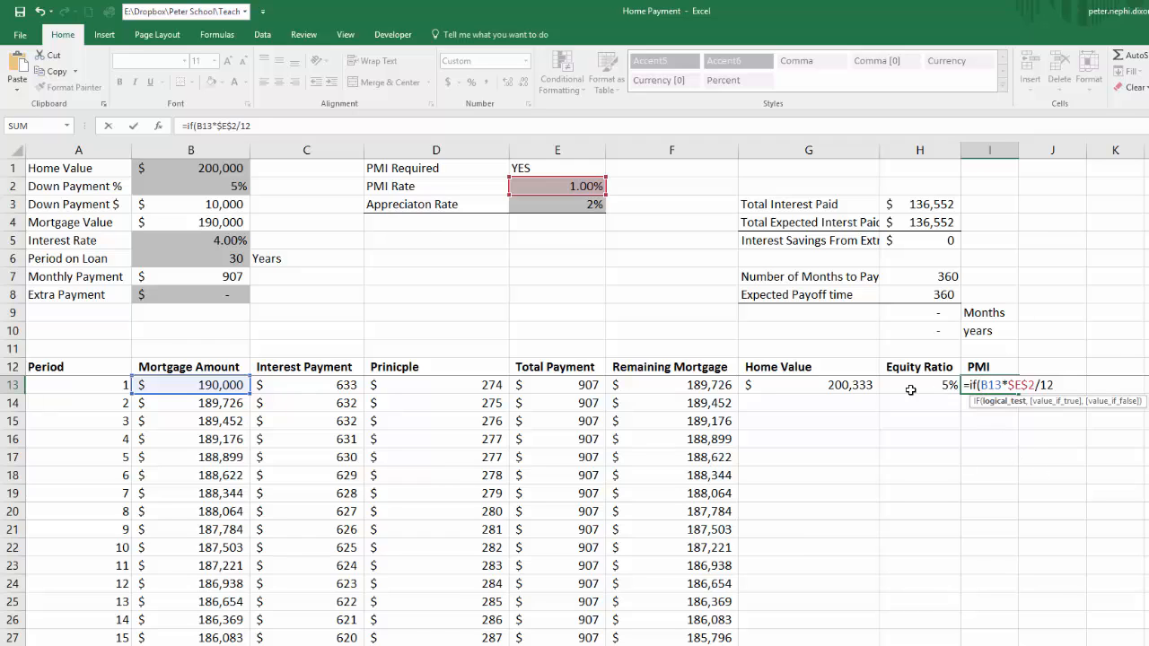
type("or")
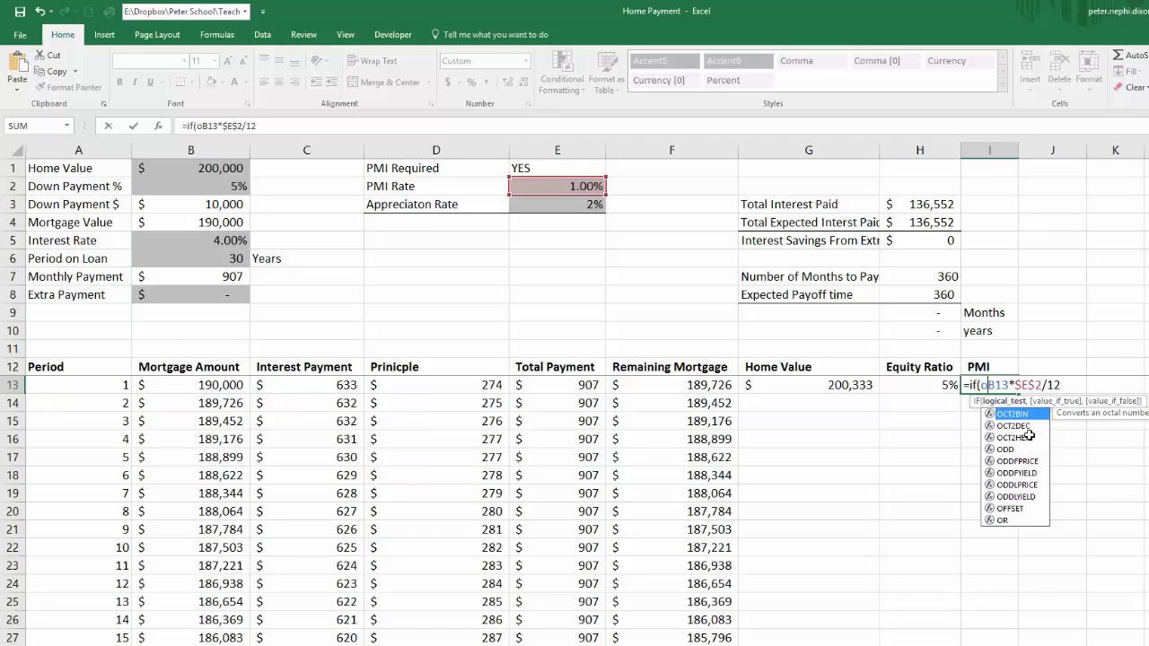
type("(")
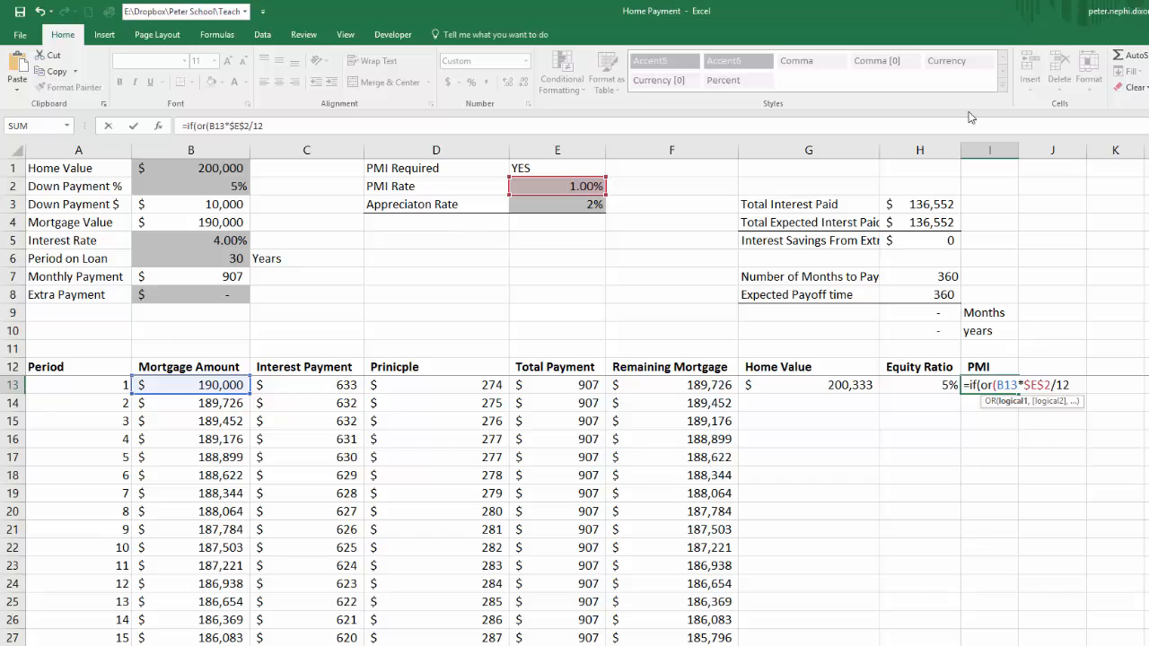
left_click(546, 165)
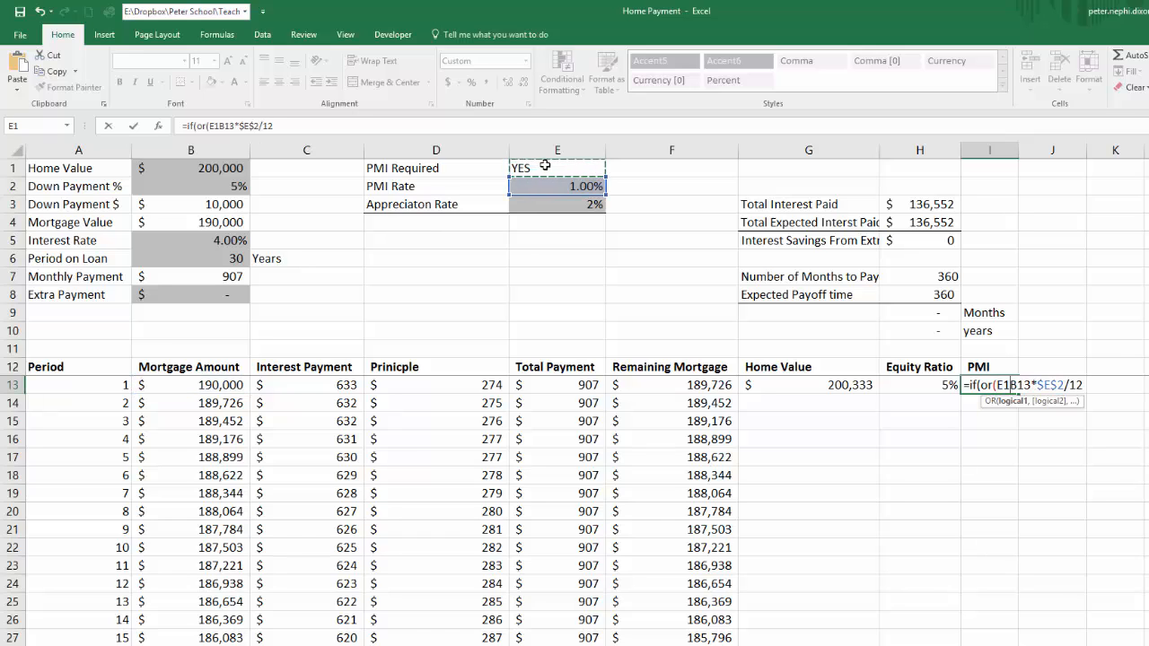
type("=")
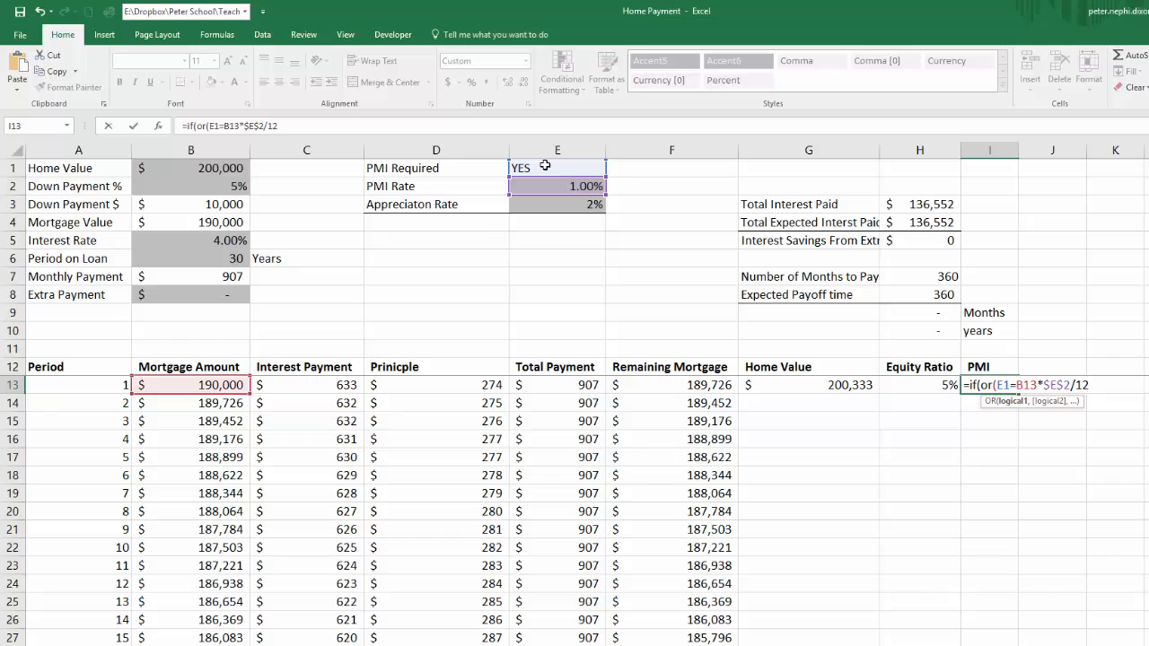
type("\"NO")
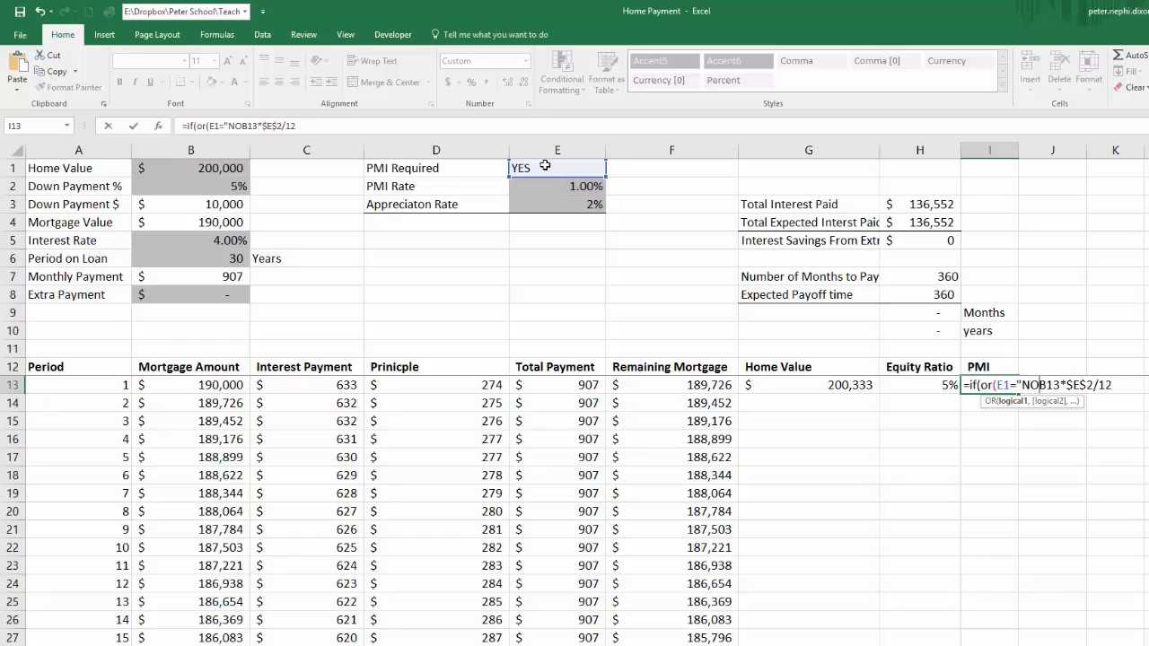
type("\",")
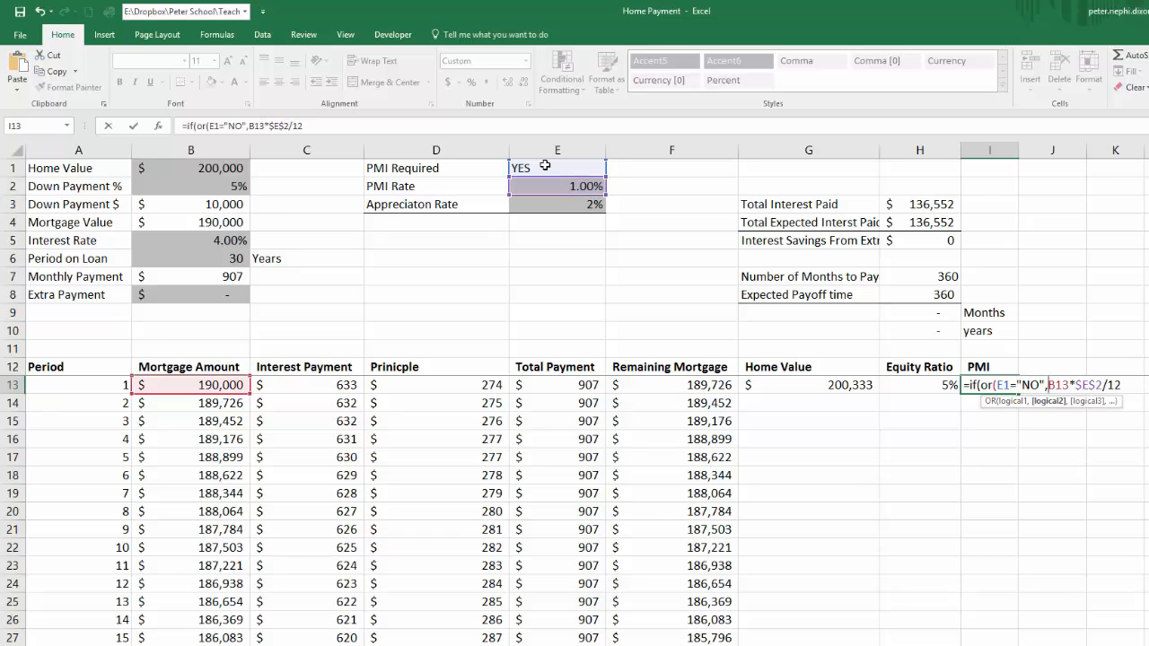
- Add H13<.22 as the second OR condition in I13, returning blank if true and B13*$E$2/12 otherwise
left_click(931, 385)
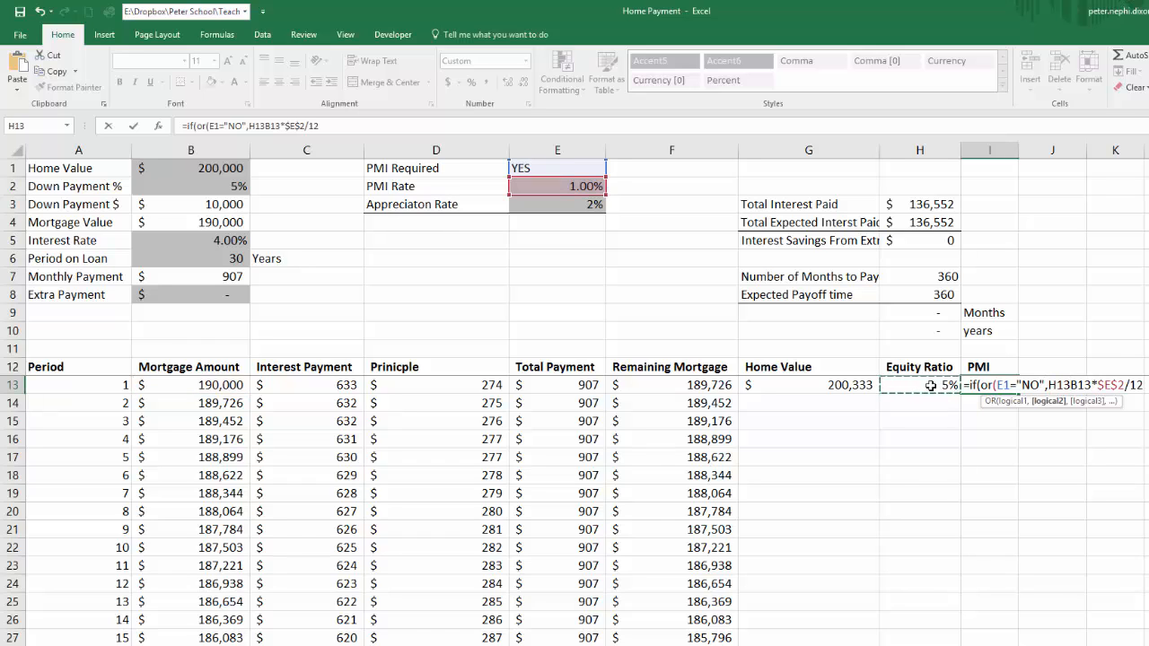
type("<.22")
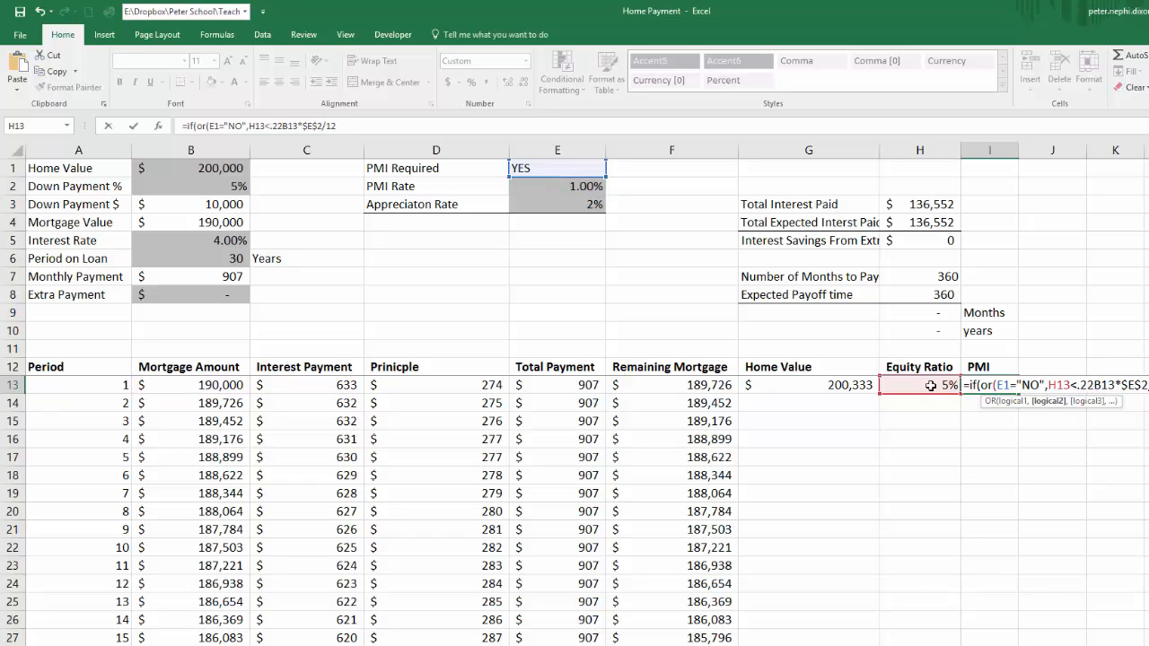
type(",")
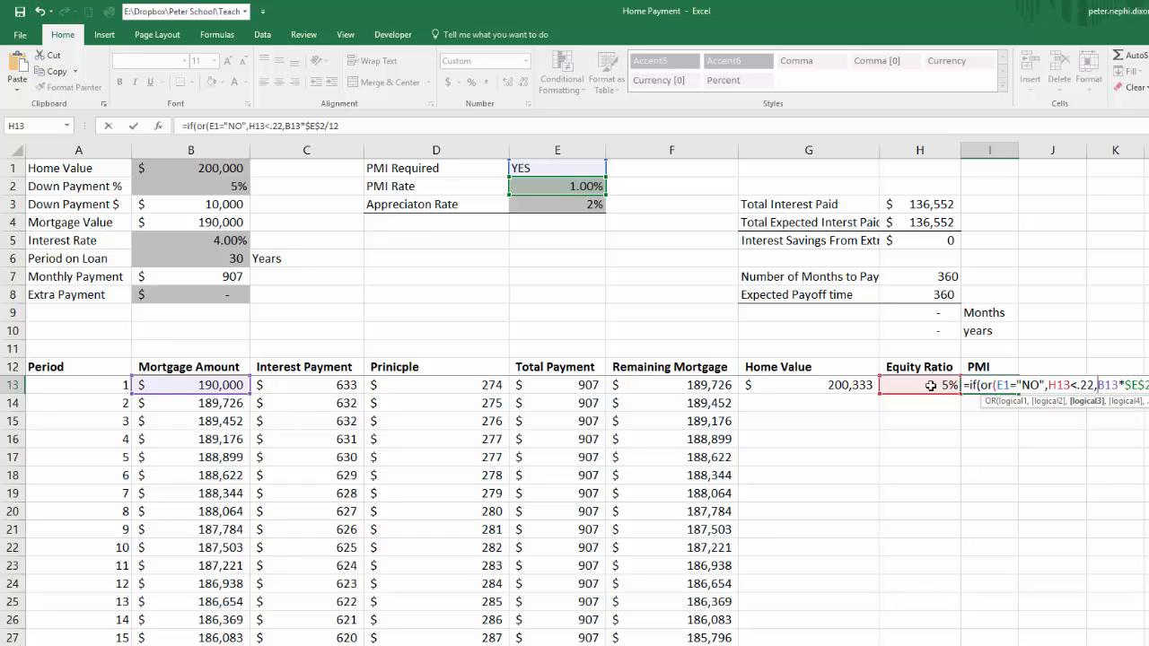
key("BackSpace")
type(")")
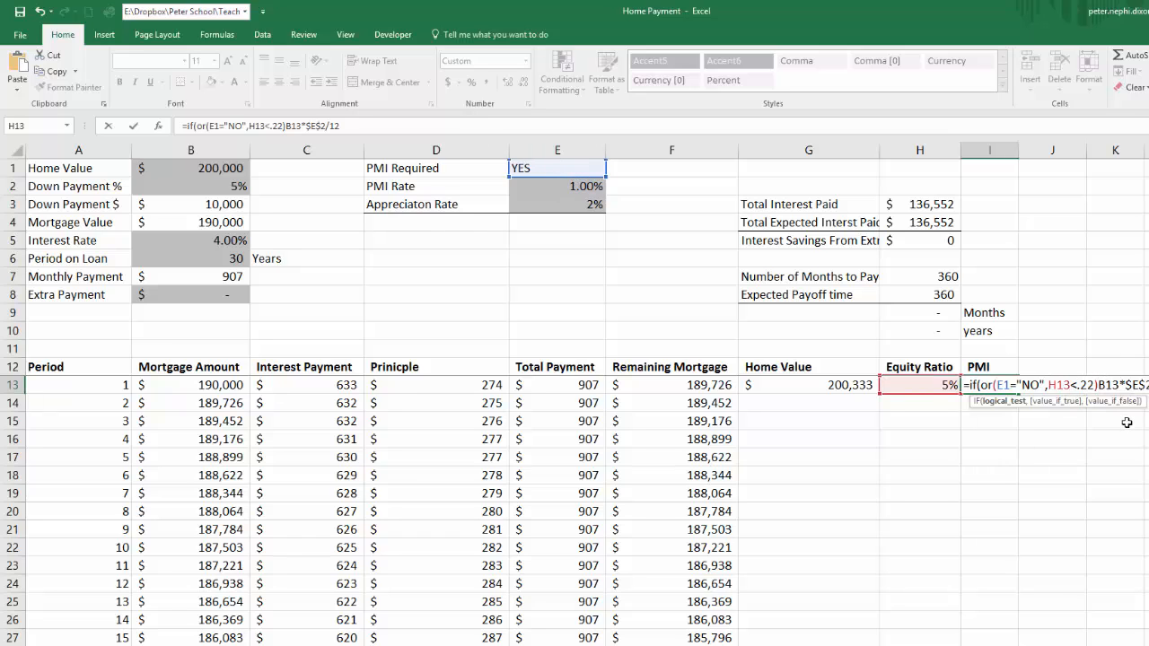
type(",\"\"")
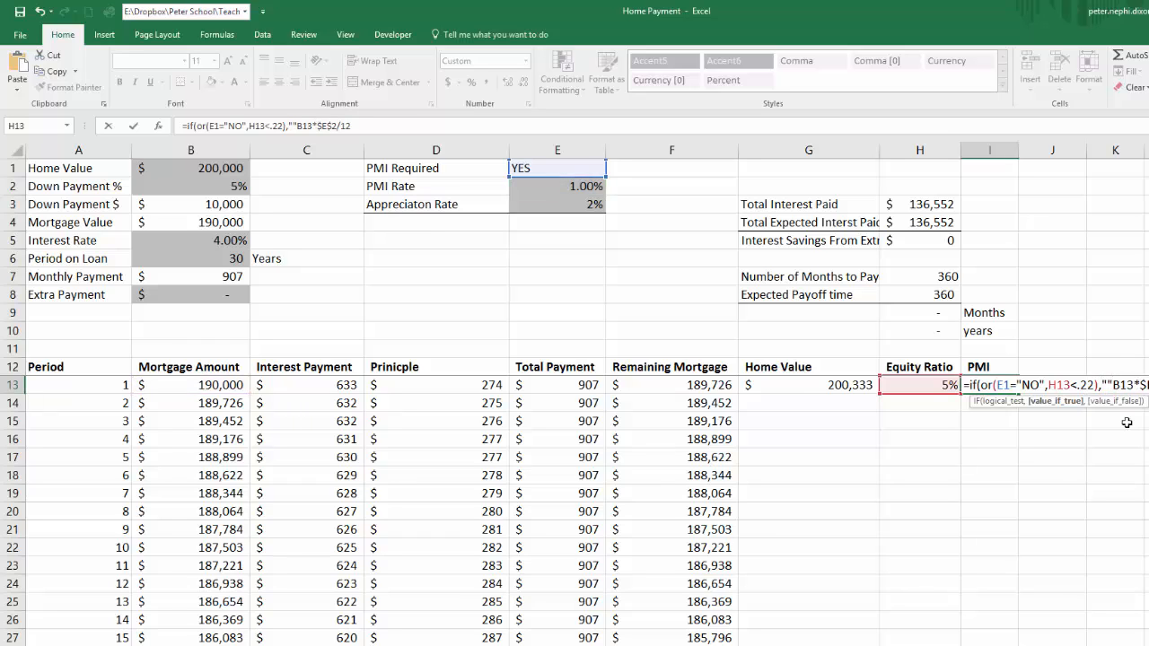
type(",")
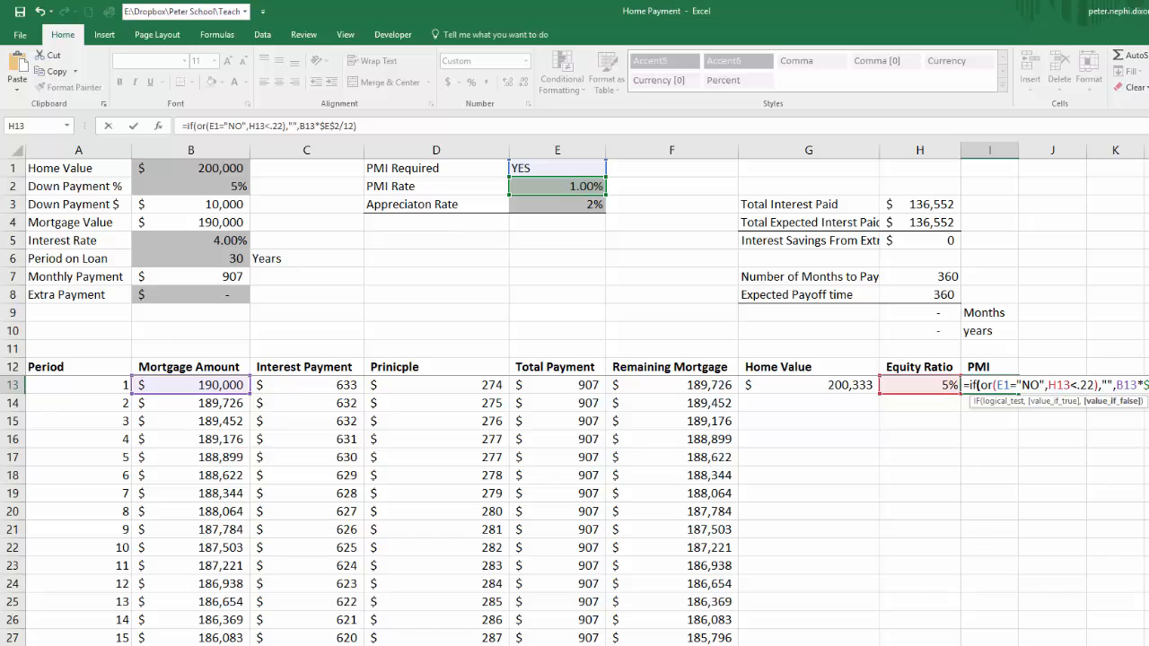
- Nest the PMI formula in I13 inside an outer IF that returns blank when A13 is empty, and enter it
left_click(969, 383)
type("if")
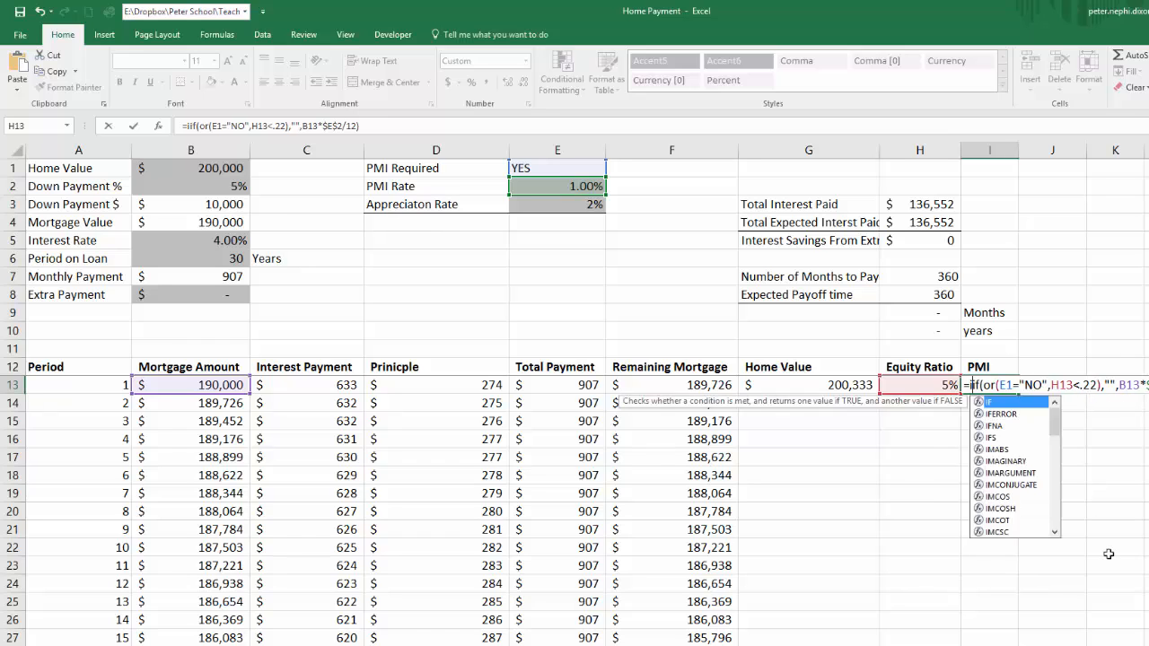
type("(")
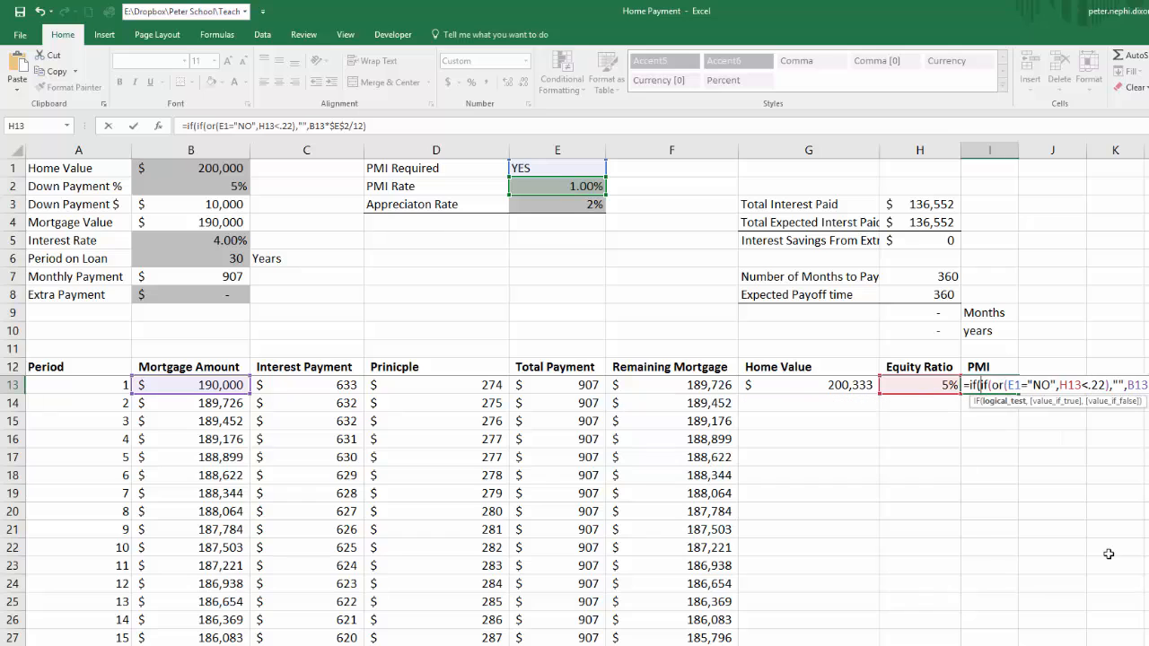
left_click(83, 379)
type("=\"\"")
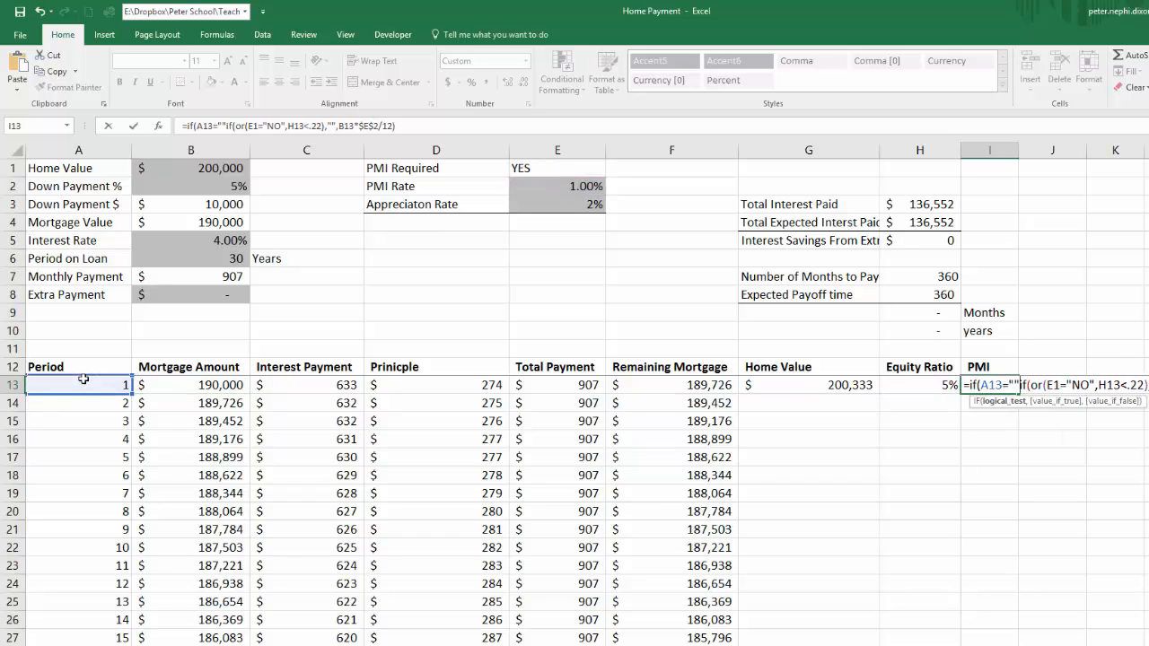
type(",\"\"")
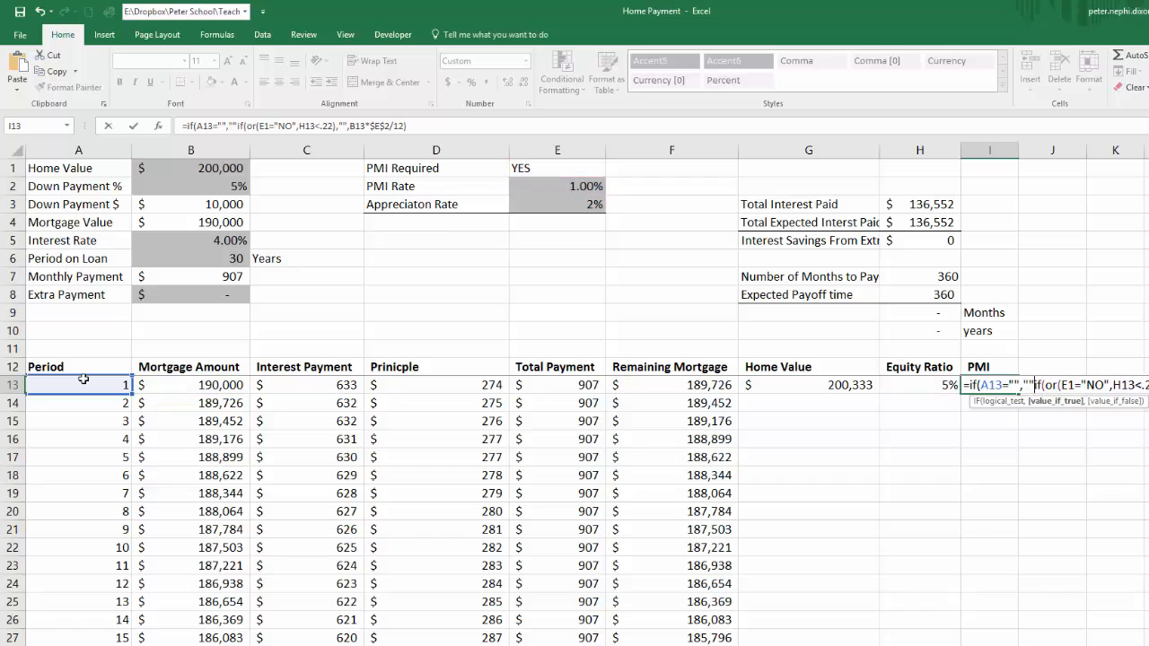
type(",")
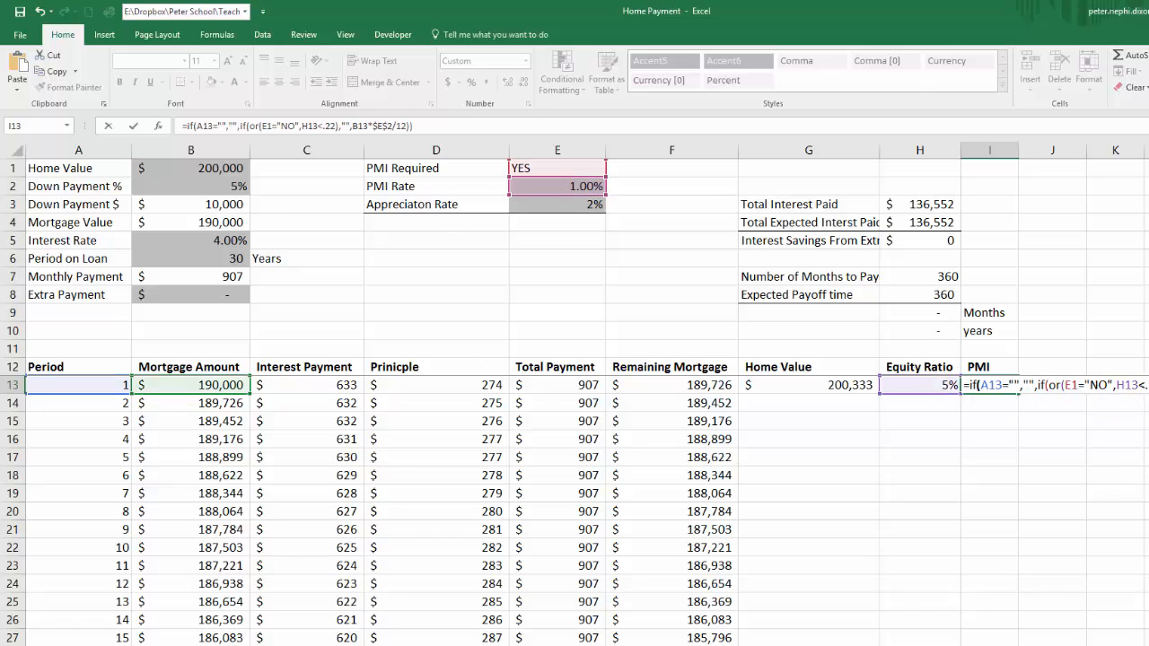
key("Return")
- Change the second OR condition in the I13 PMI formula to H13>0.22
left_click(985, 446)
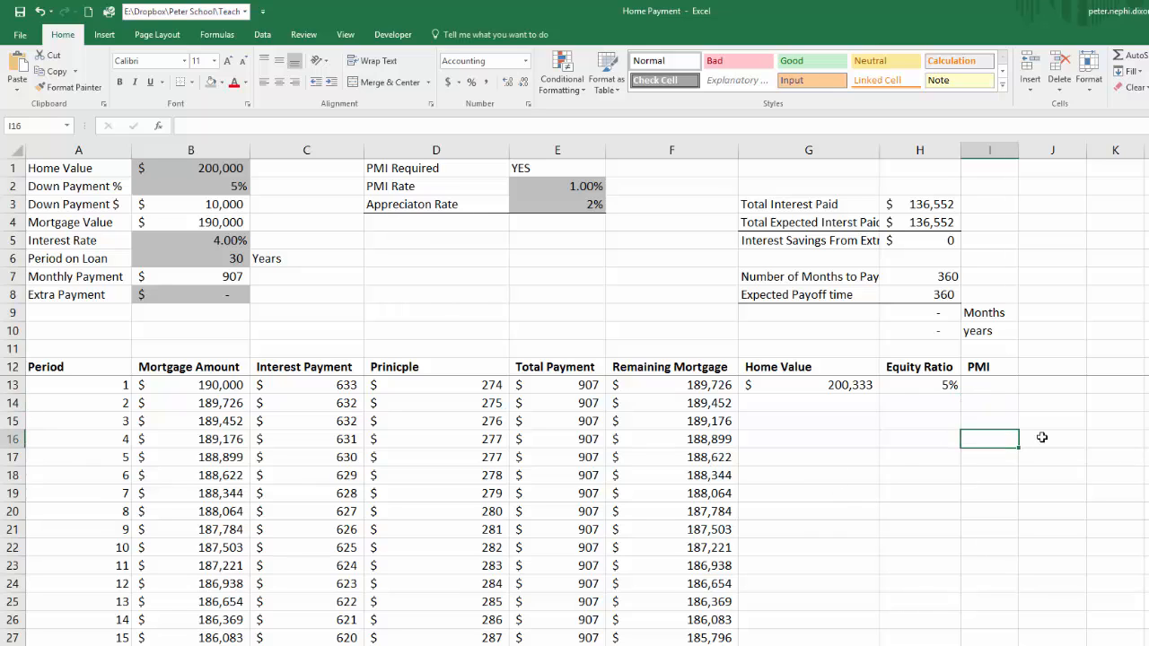
left_click(976, 381)
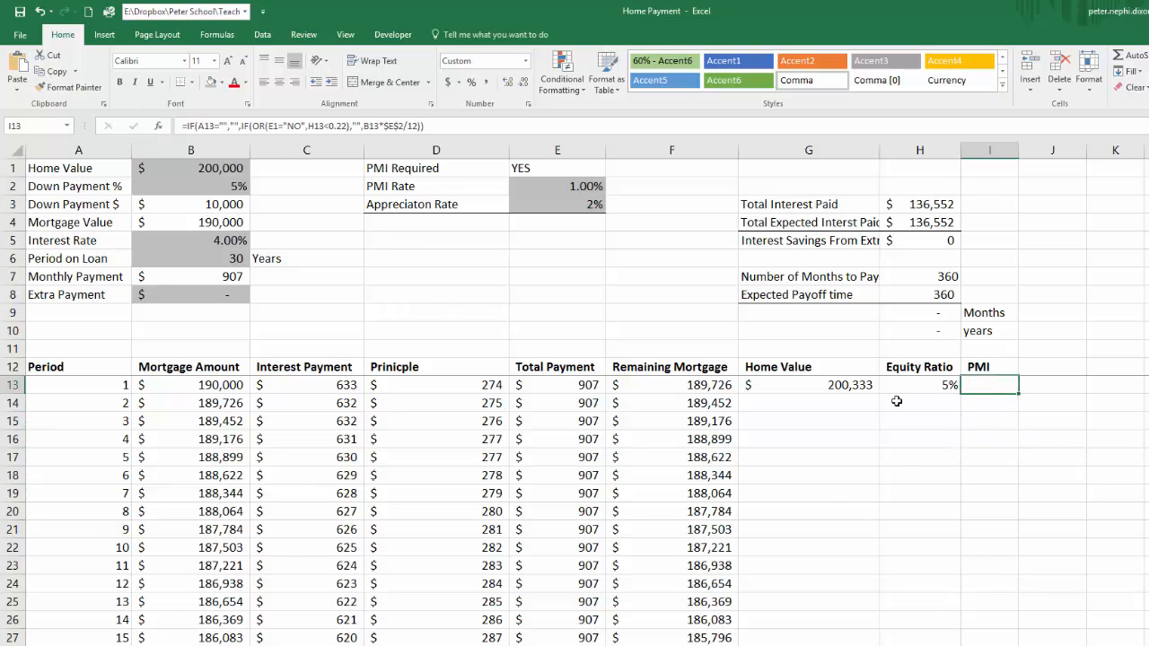
double_click(985, 383)
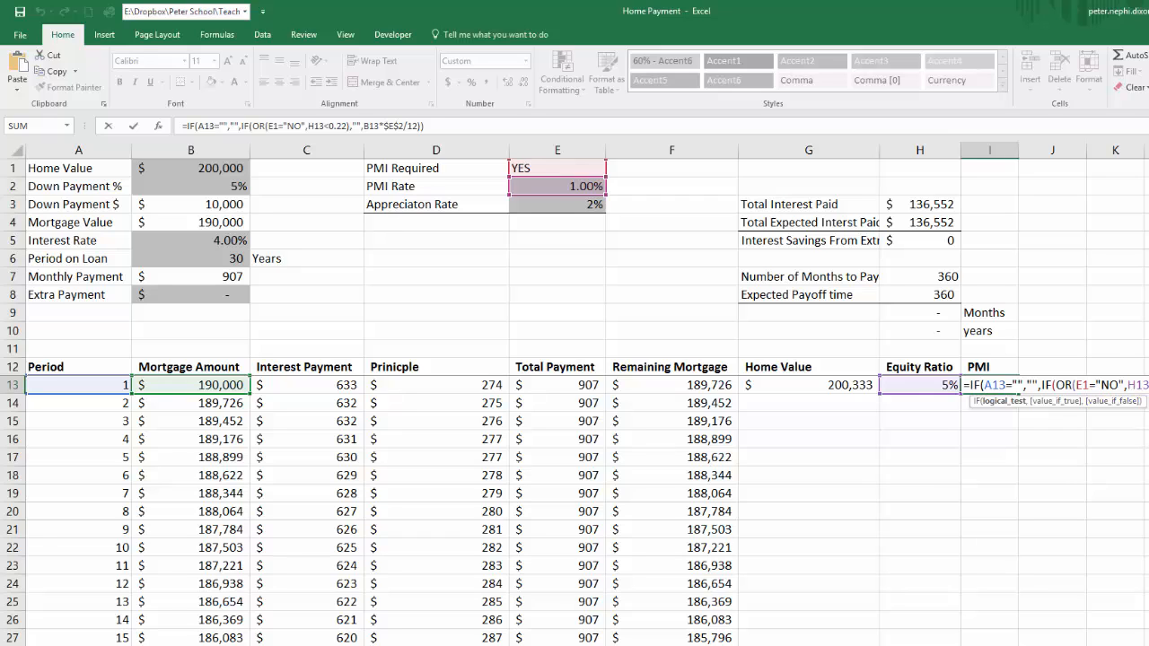
left_click(1140, 385)
key("BackSpace")
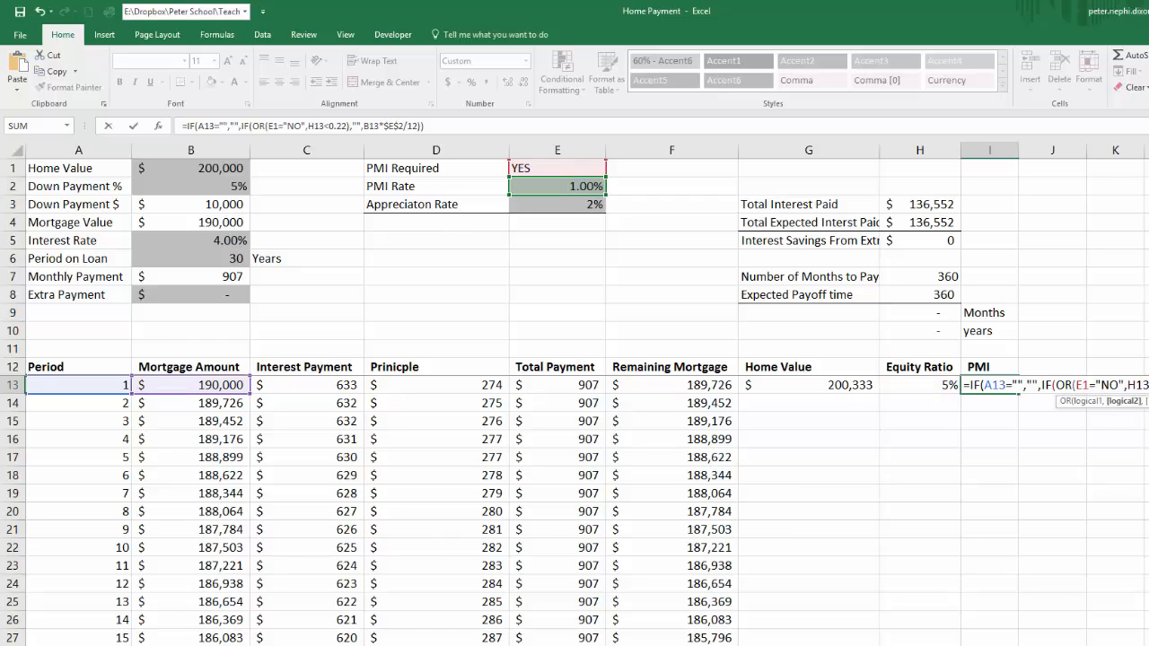
type(">")
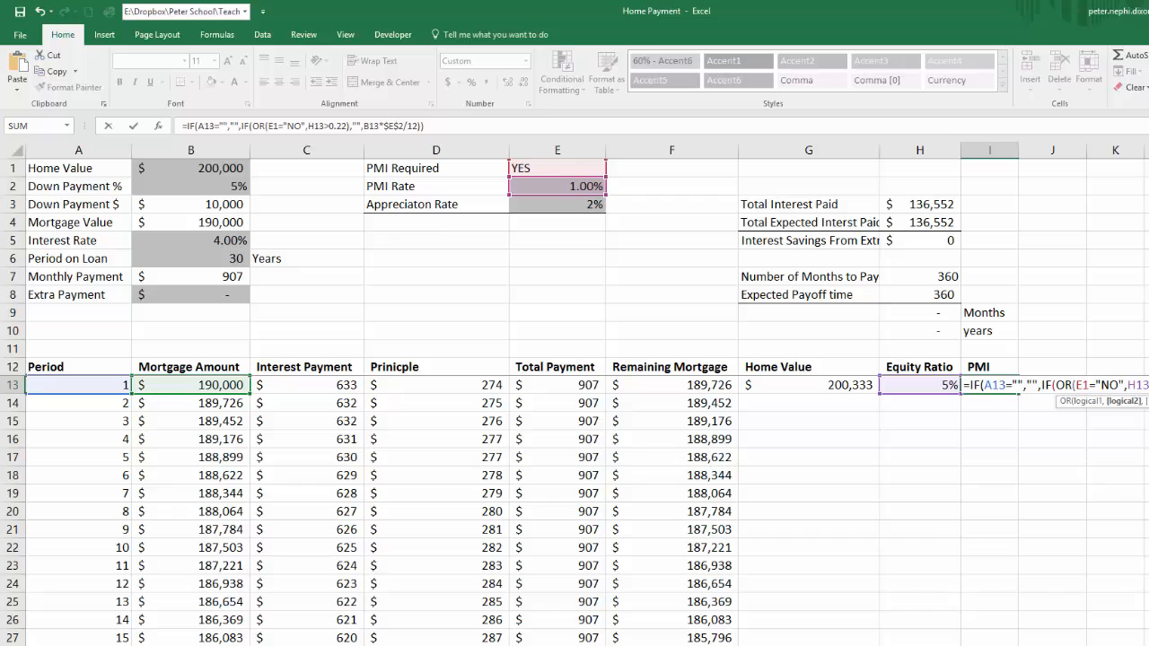
key("Return")
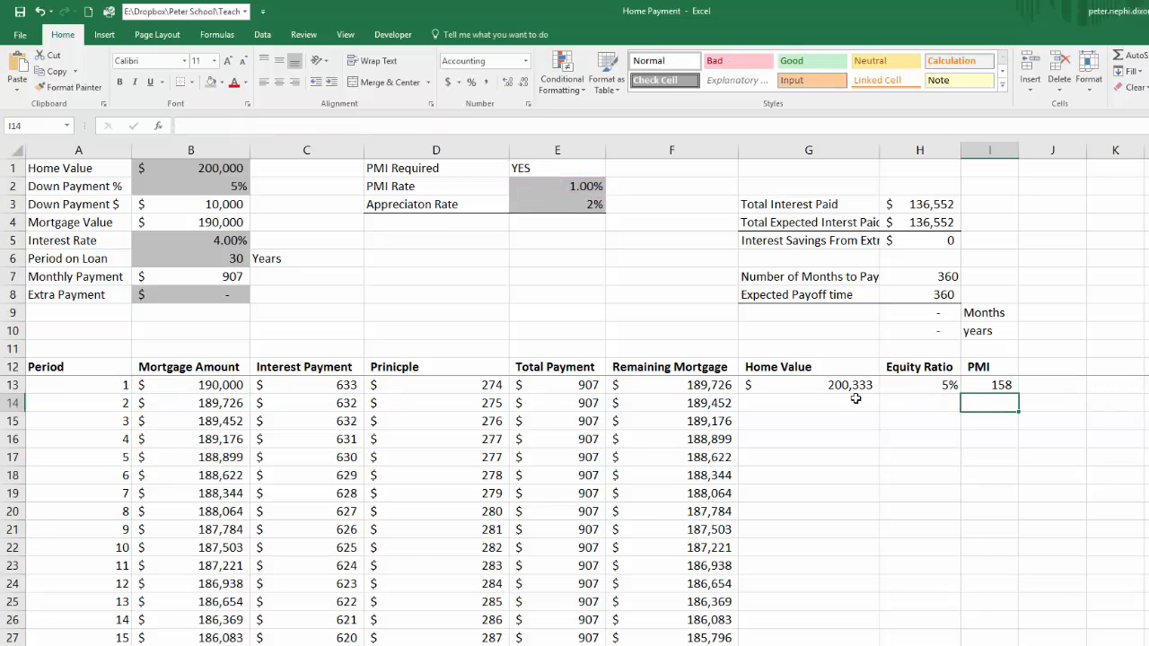
- Fill the home value, equity ratio and PMI formulas in G13:I13 down through all the loan periods
left_click(820, 389)
left_click_drag(948, 382, 1022, 393)
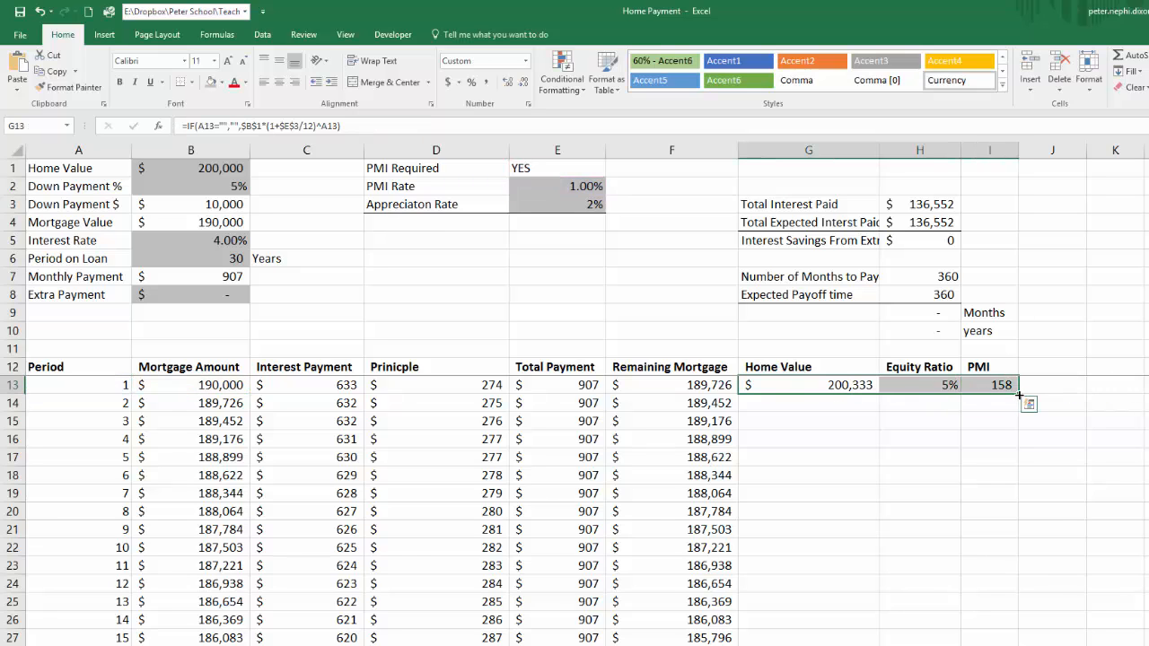
double_click(1020, 394)
- Examine the filled equity ratio and PMI columns down to the last loan period, checking where PMI goes blank
left_click(949, 529)
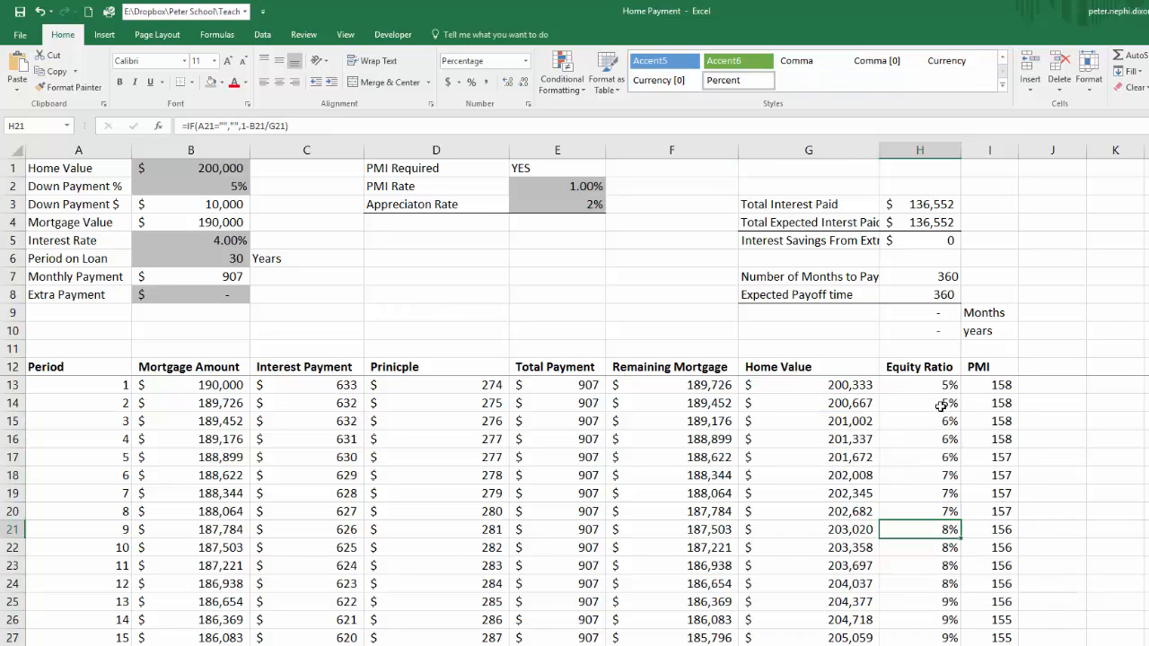
scroll(940, 406, "down", 9)
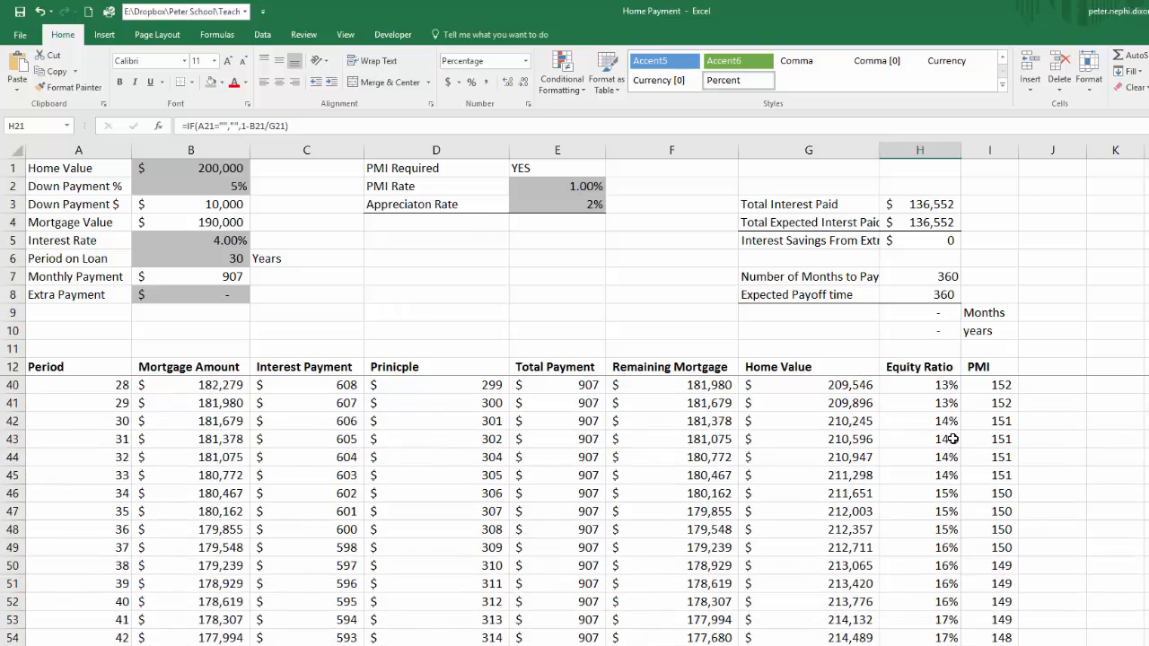
scroll(951, 439, "down", 8)
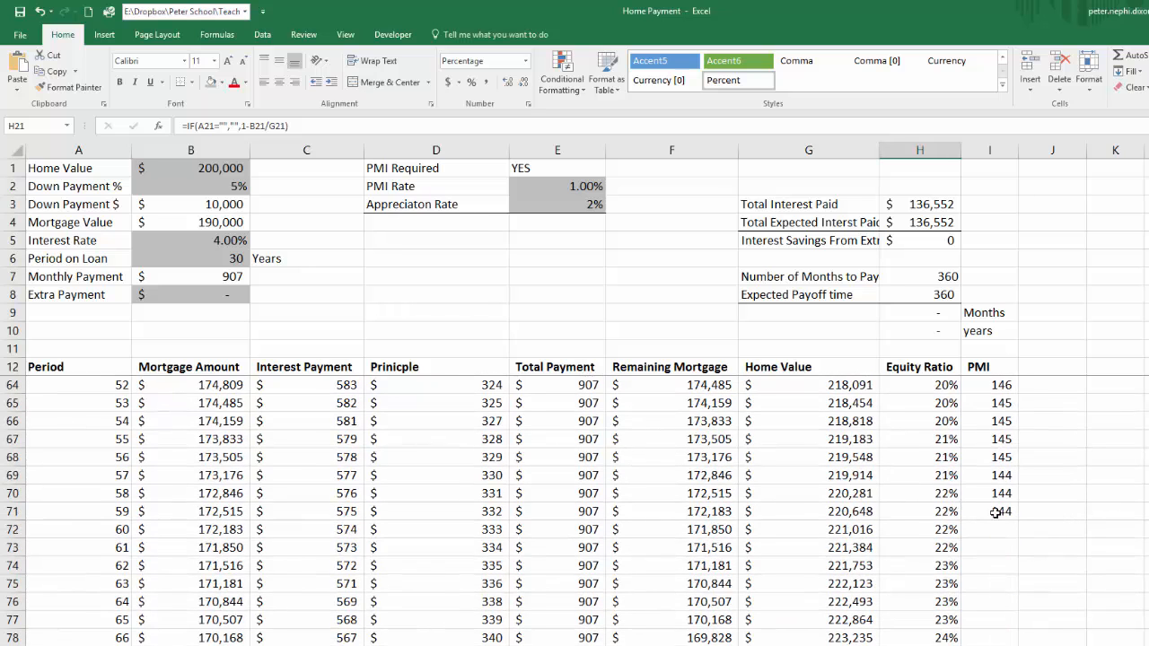
left_click_drag(950, 514, 1001, 513)
scroll(991, 437, "down", 1)
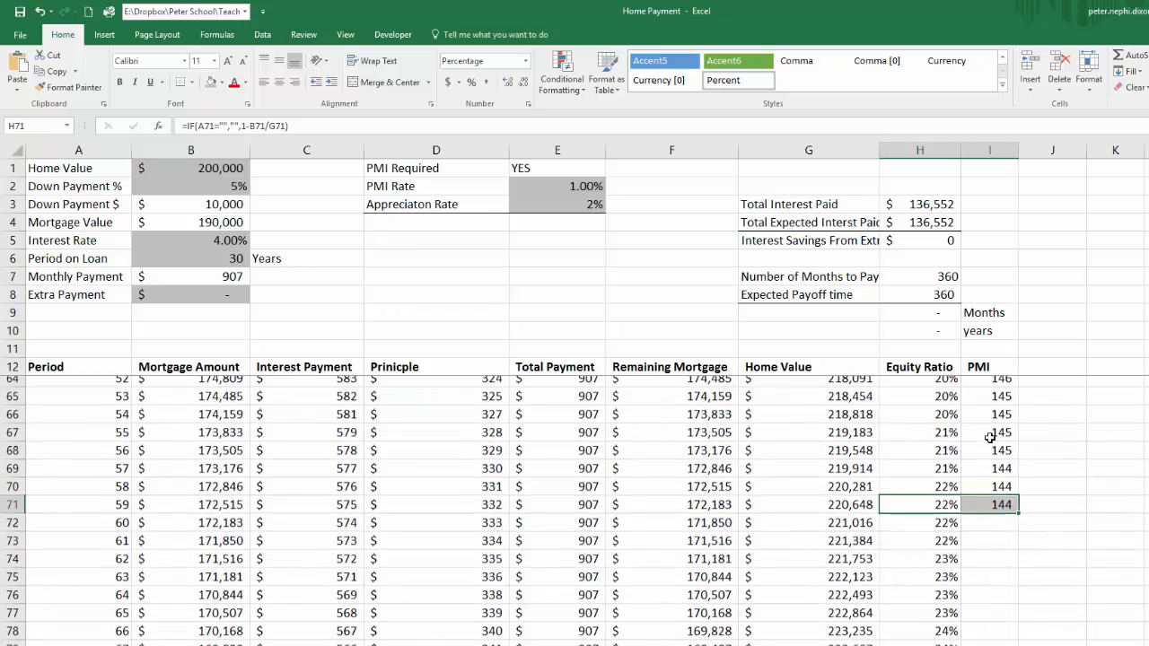
scroll(950, 528, "down", 16)
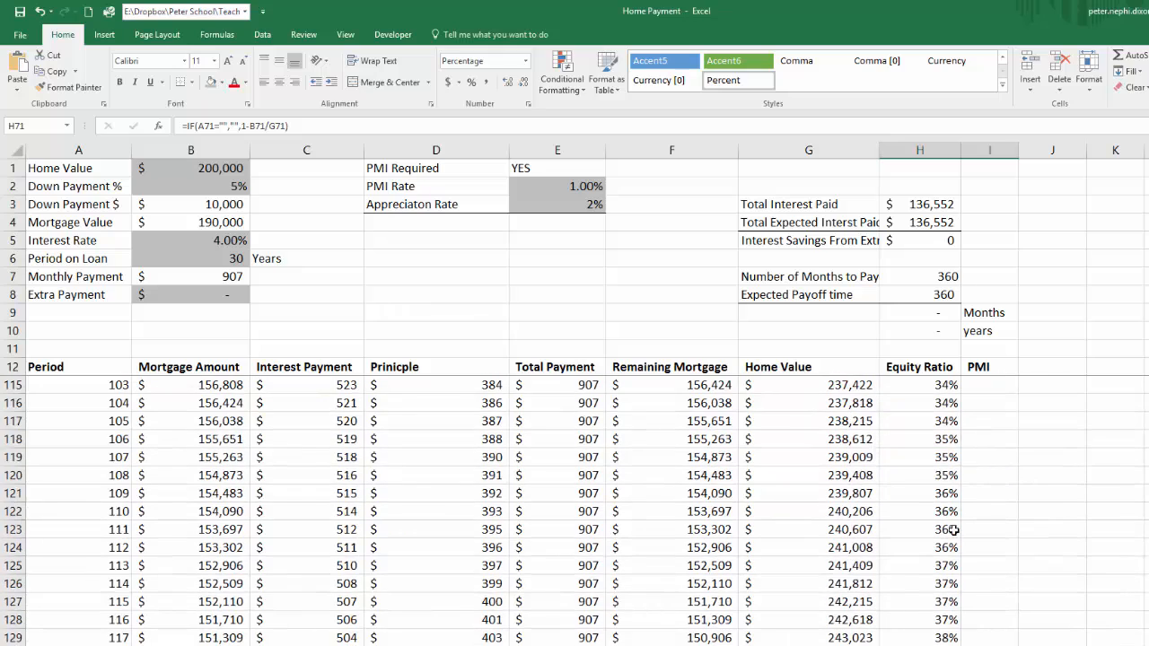
scroll(953, 531, "down", 20)
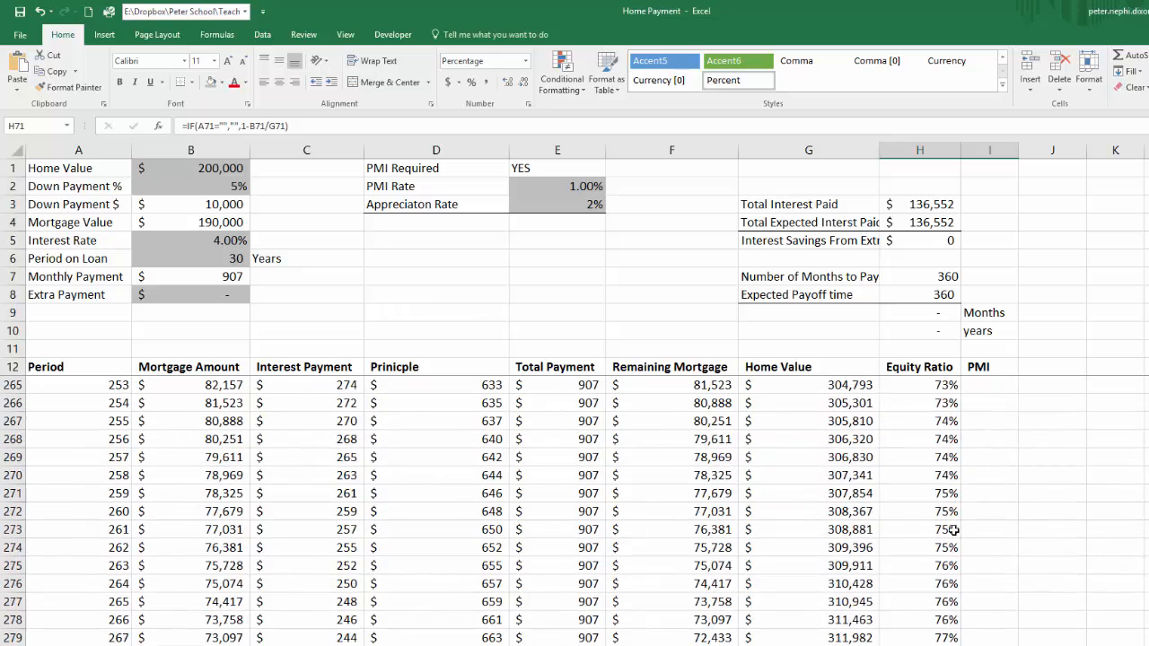
scroll(954, 531, "down", 20)
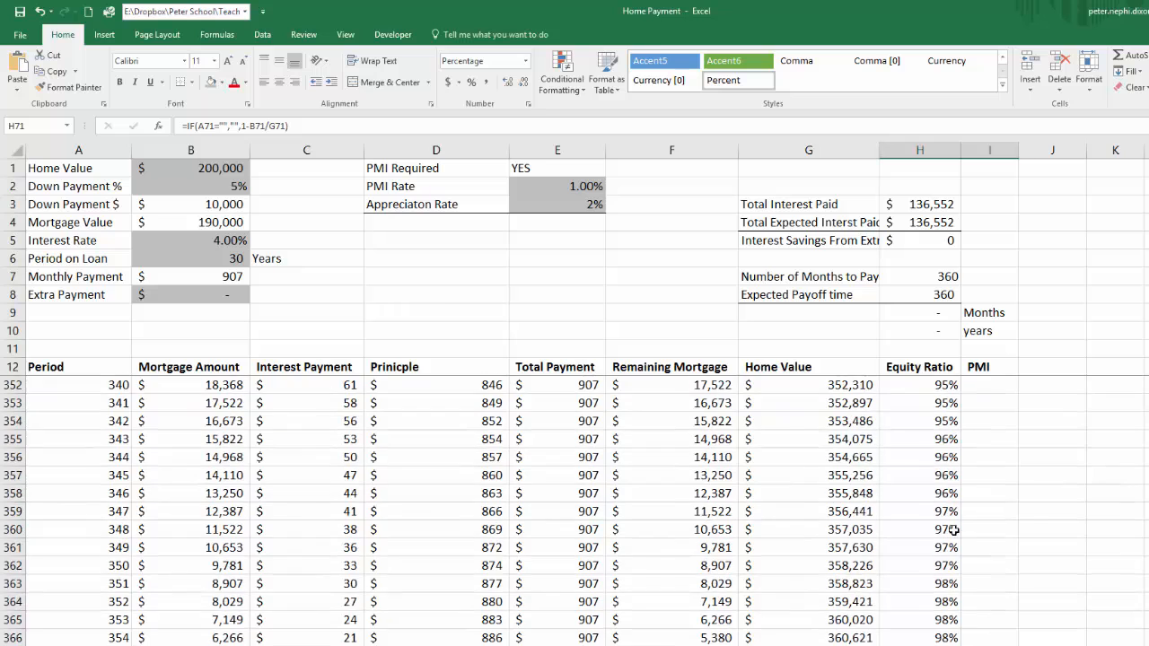
scroll(954, 530, "down", 4)
scroll(954, 531, "up", 2)
left_click(958, 637)
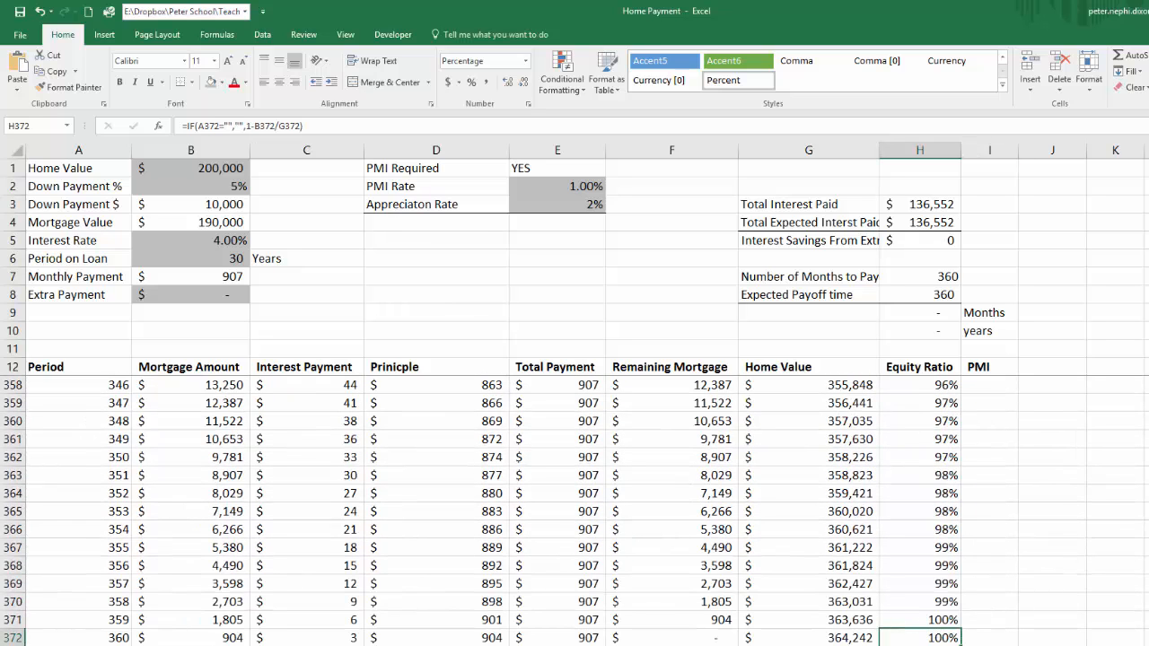
- Label cell D4, below the appreciation rate, as "Total PMI Payments"
key("ctrl+Home")
key("Down")
key("Up")
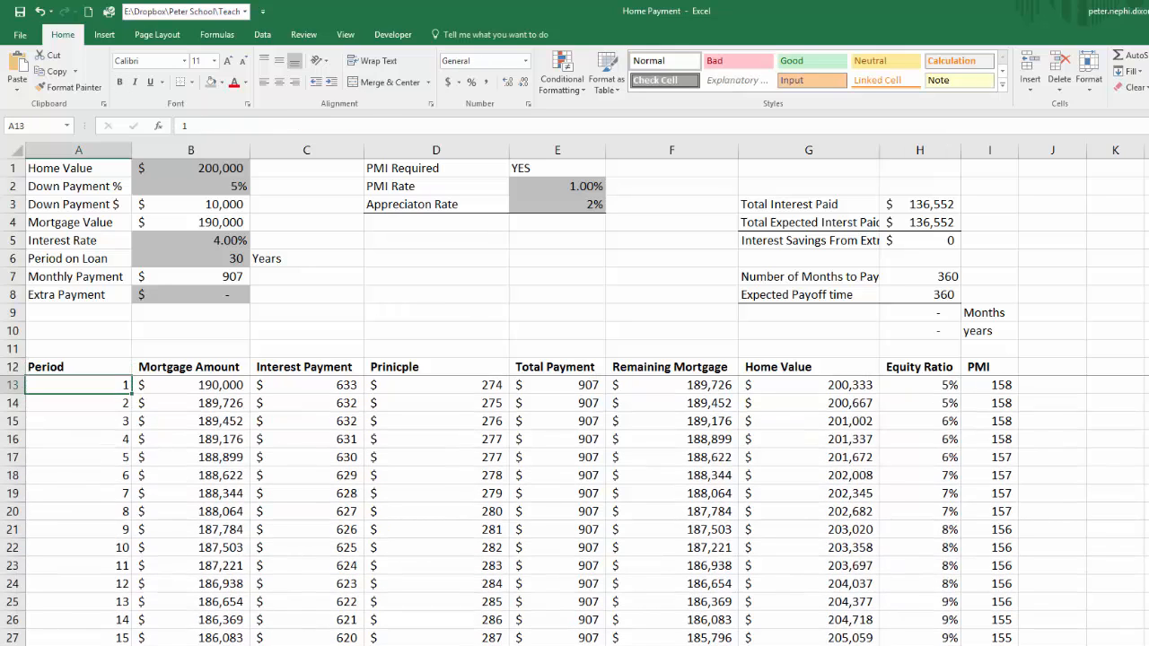
key("Up")
key("Up")
key("Up")
key("Up")
key("Up")
key("Right")
key("Right")
key("Up")
key("Up")
key("Right")
key("Up")
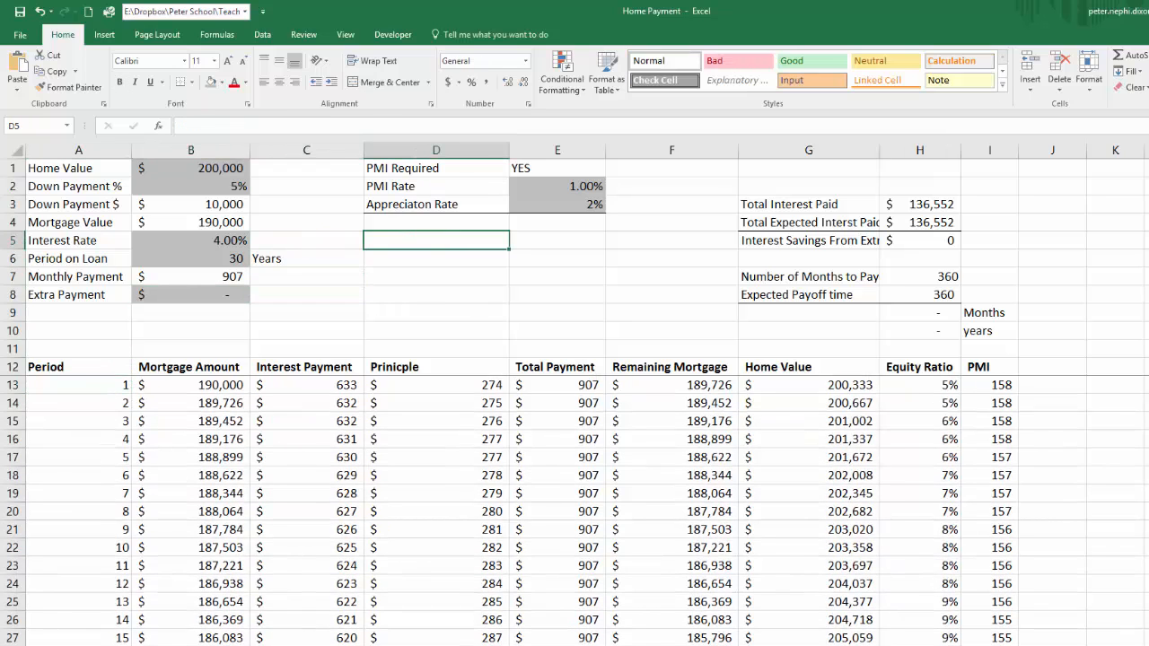
key("Up")
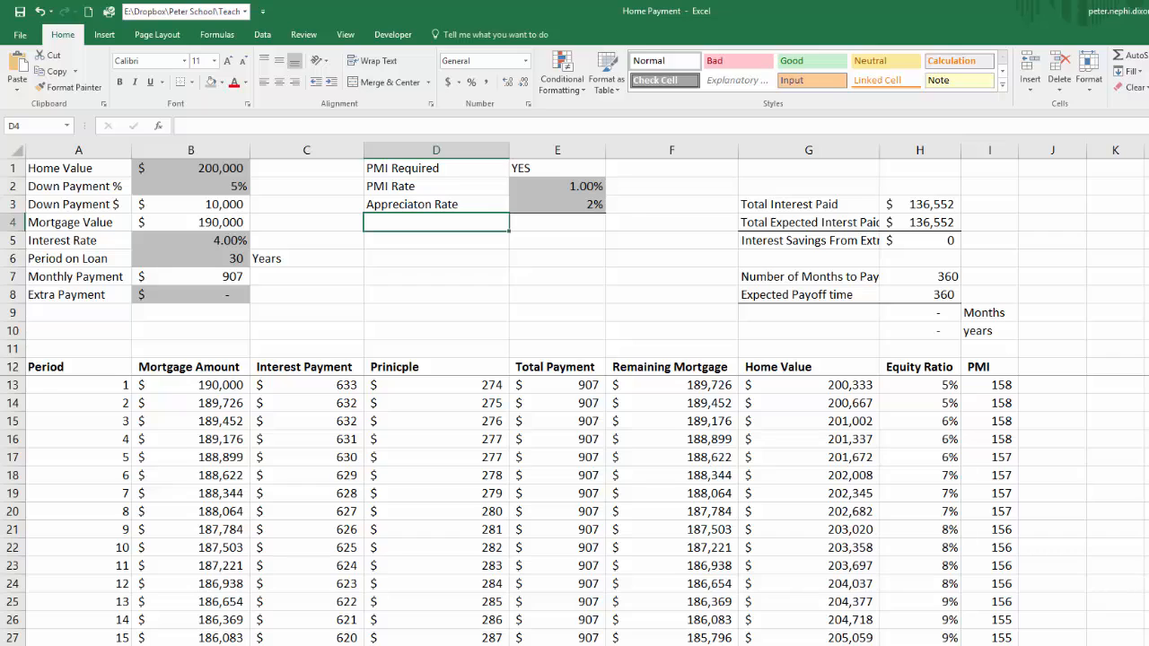
type("Total PMI Pay")
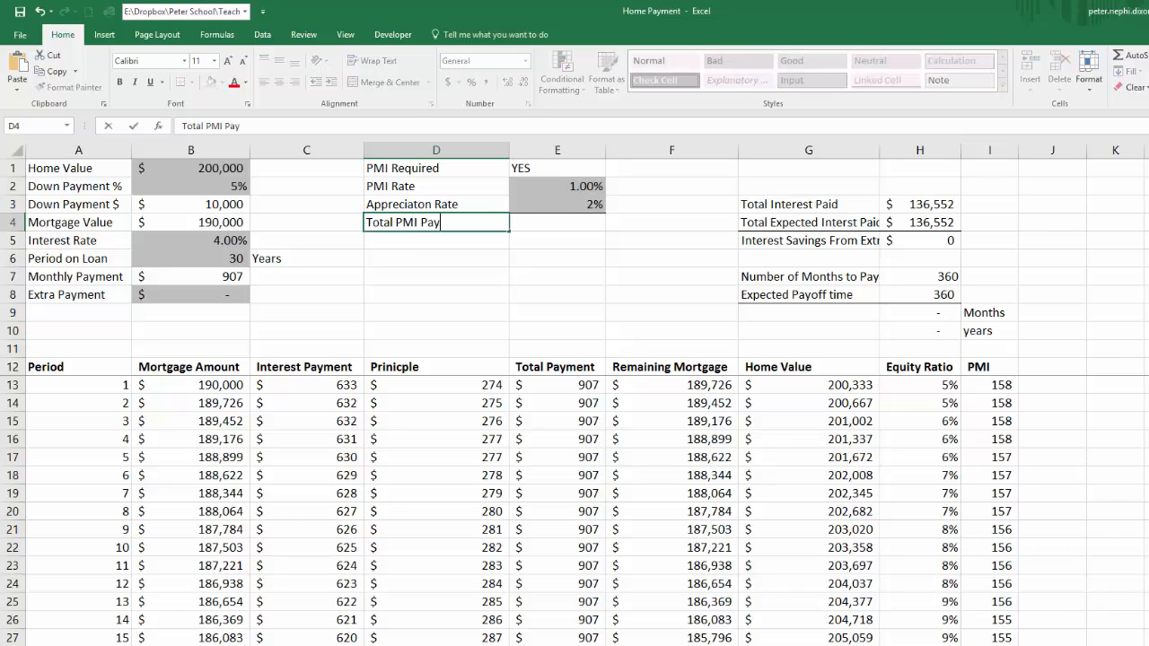
type("ments")
- Enter a SUM formula in E4 that totals the PMI column over I13:I386
key("Tab")
type("=s")
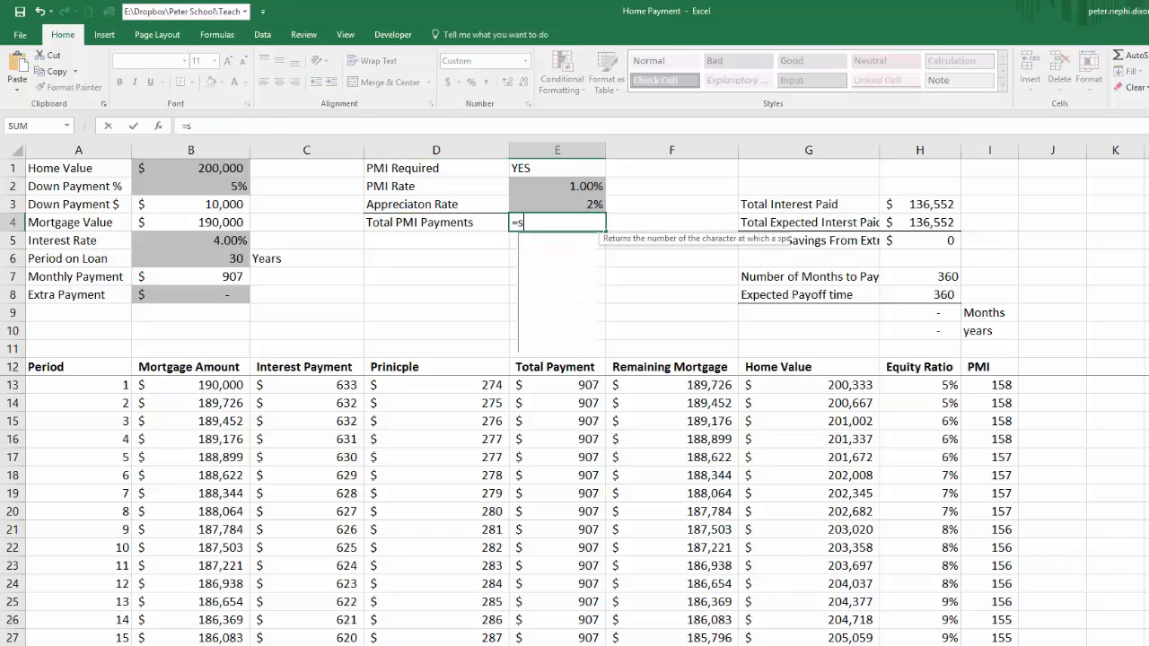
type("um(")
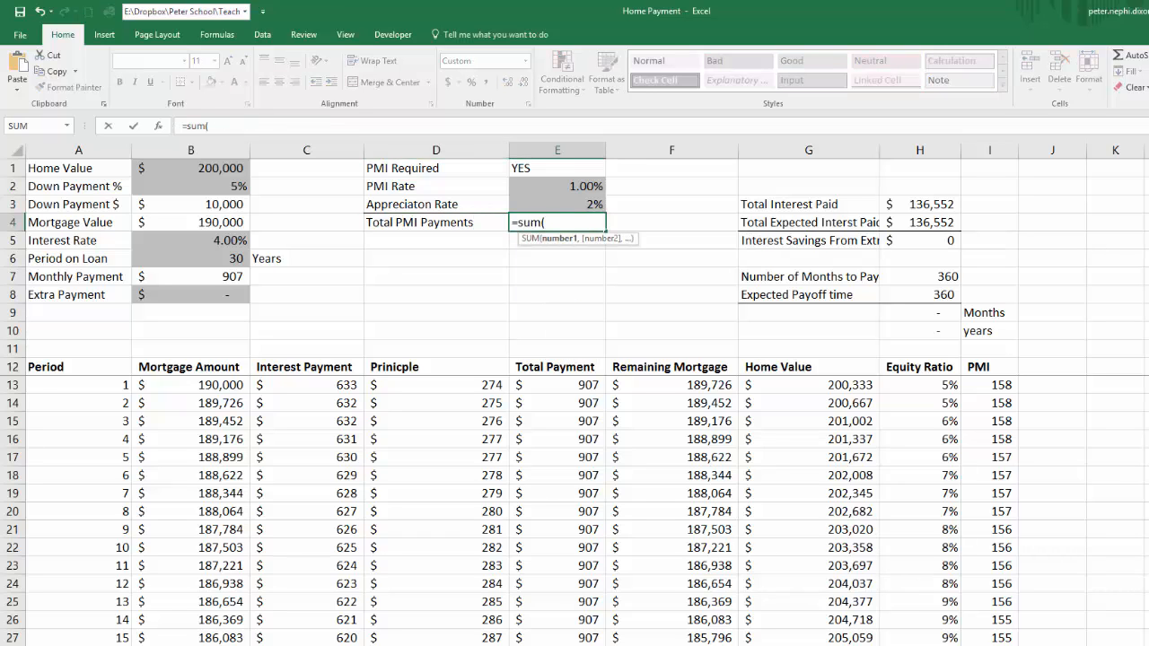
left_click(1001, 384)
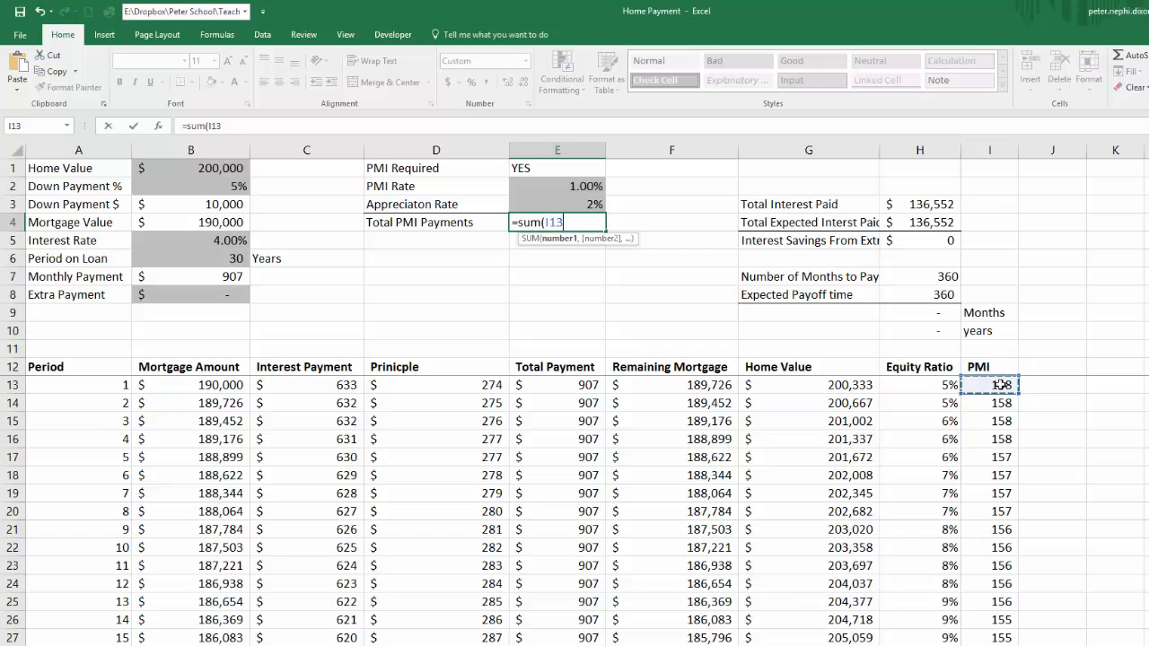
key("ctrl+shift+Down")
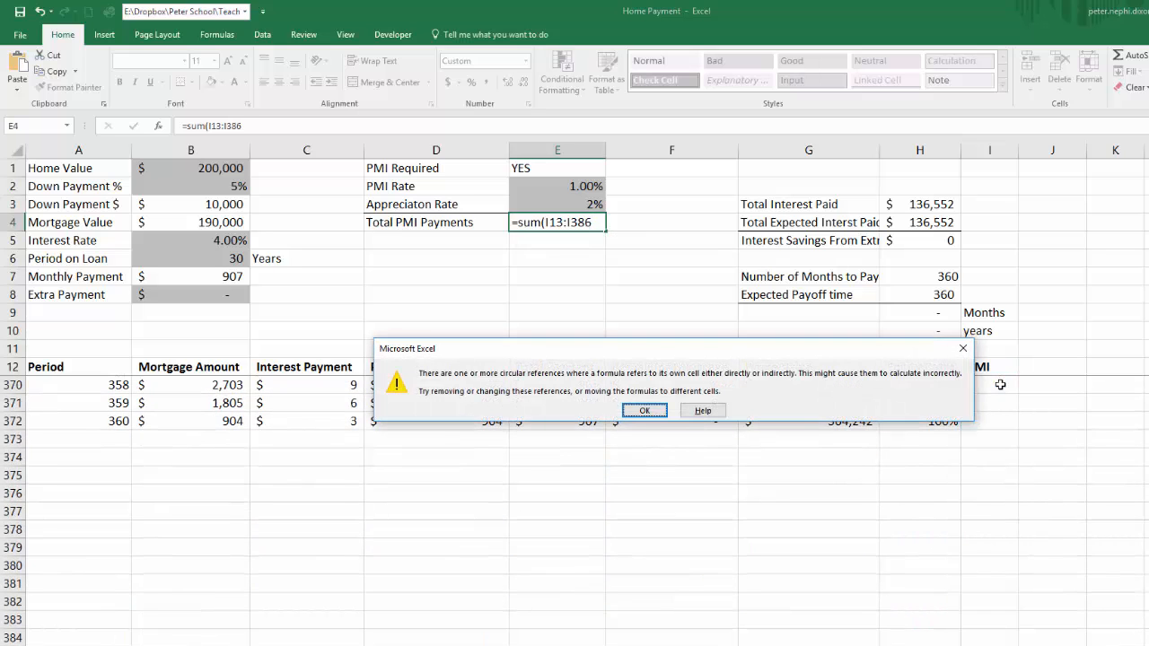
key("Return")
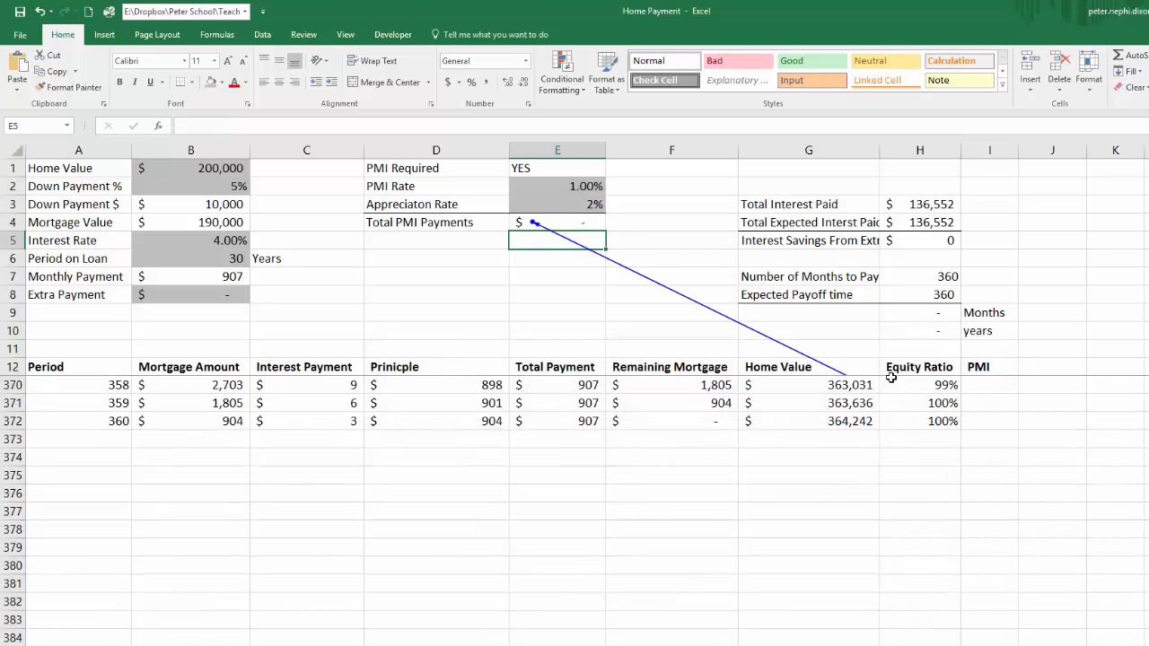
- Undo the SUM formula entry in E4
left_click(718, 278)
left_click(567, 272)
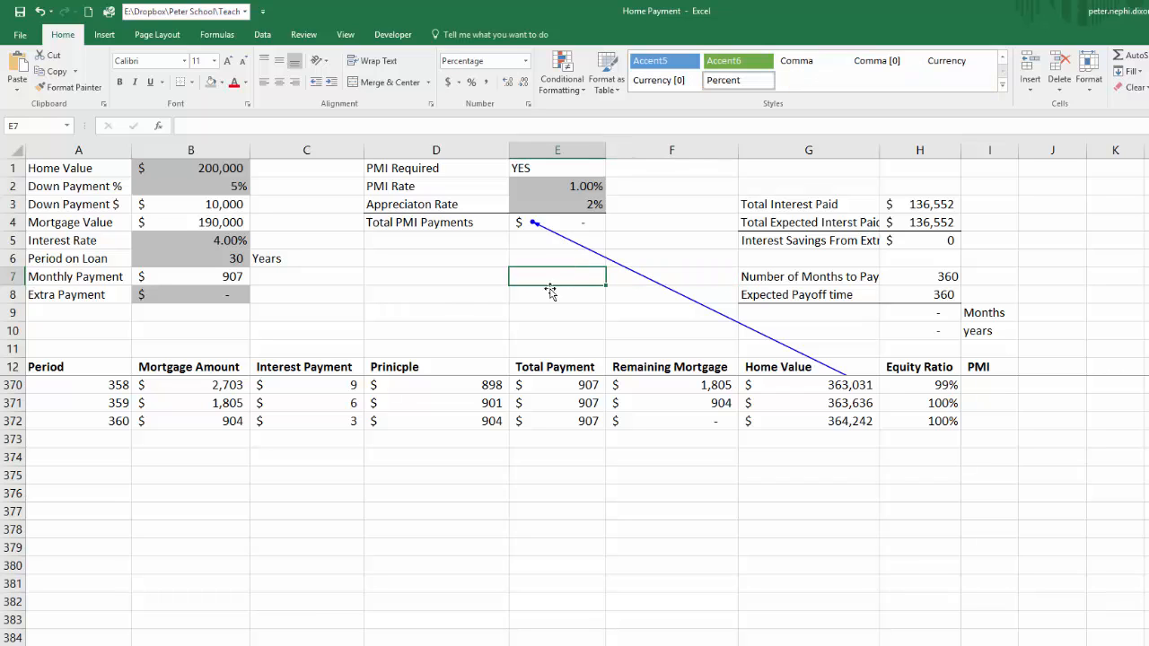
left_click(521, 306)
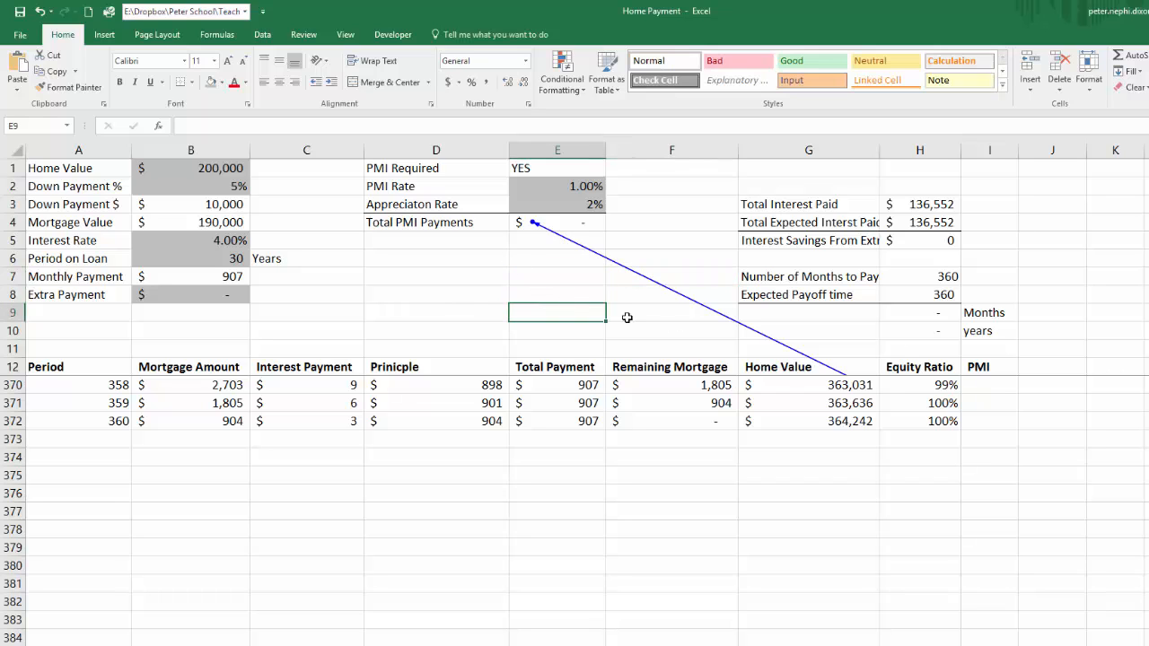
key("ctrl+z")
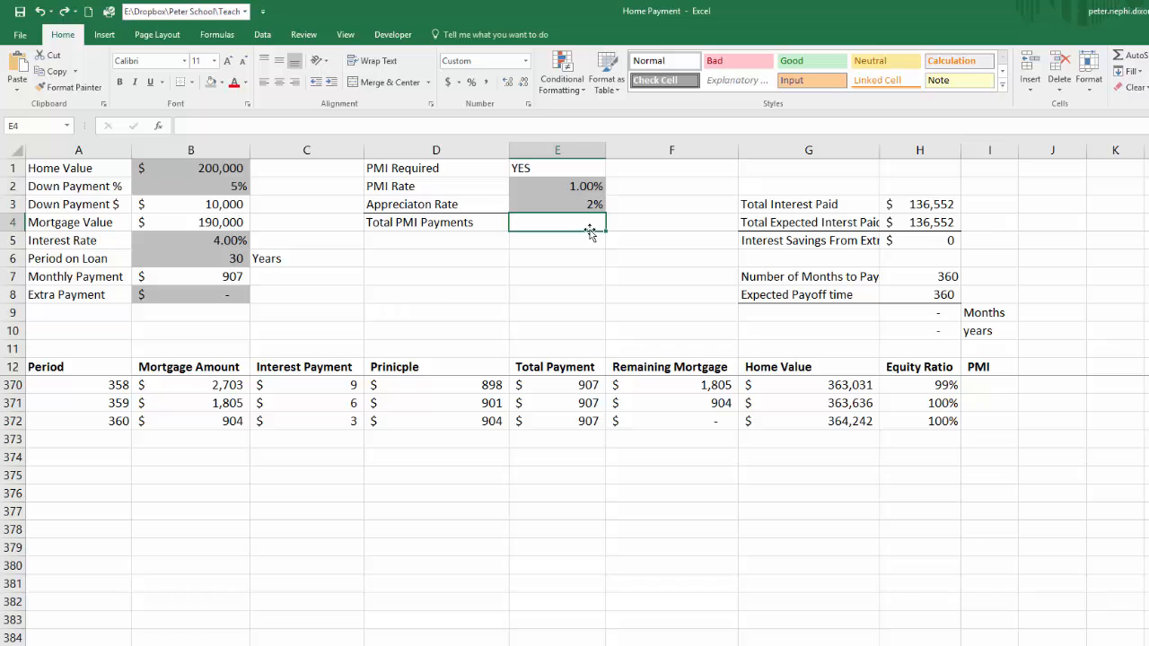
- Make the E1 reference absolute ($E$1) in the I13 PMI formula's OR condition
left_click(966, 407)
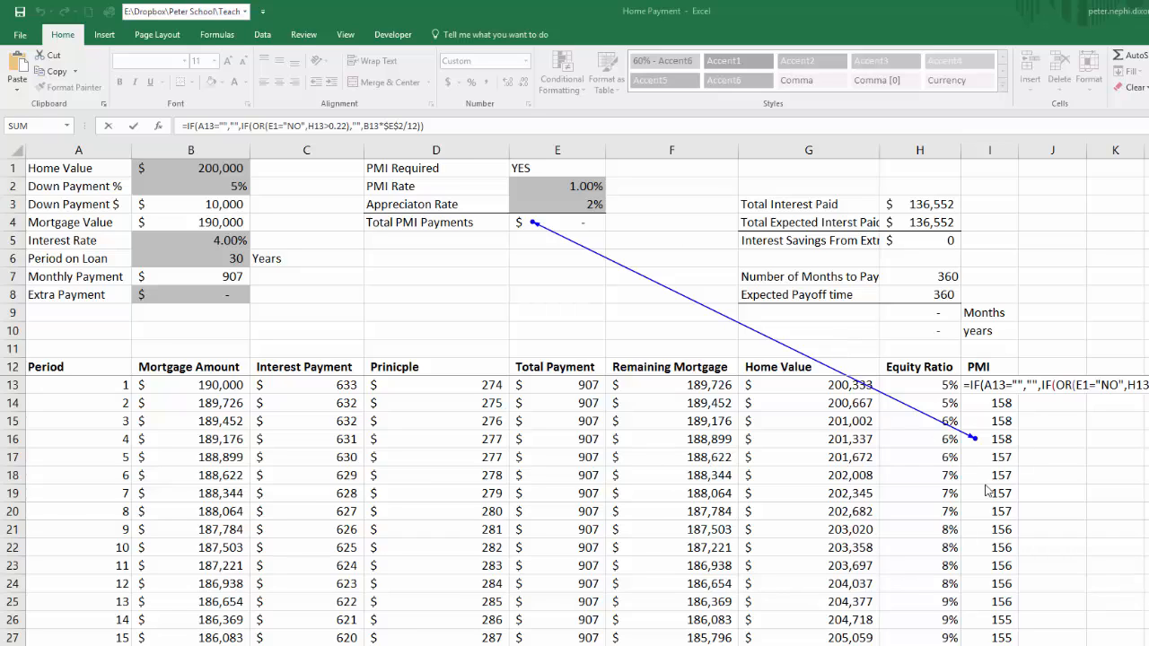
left_click(993, 436)
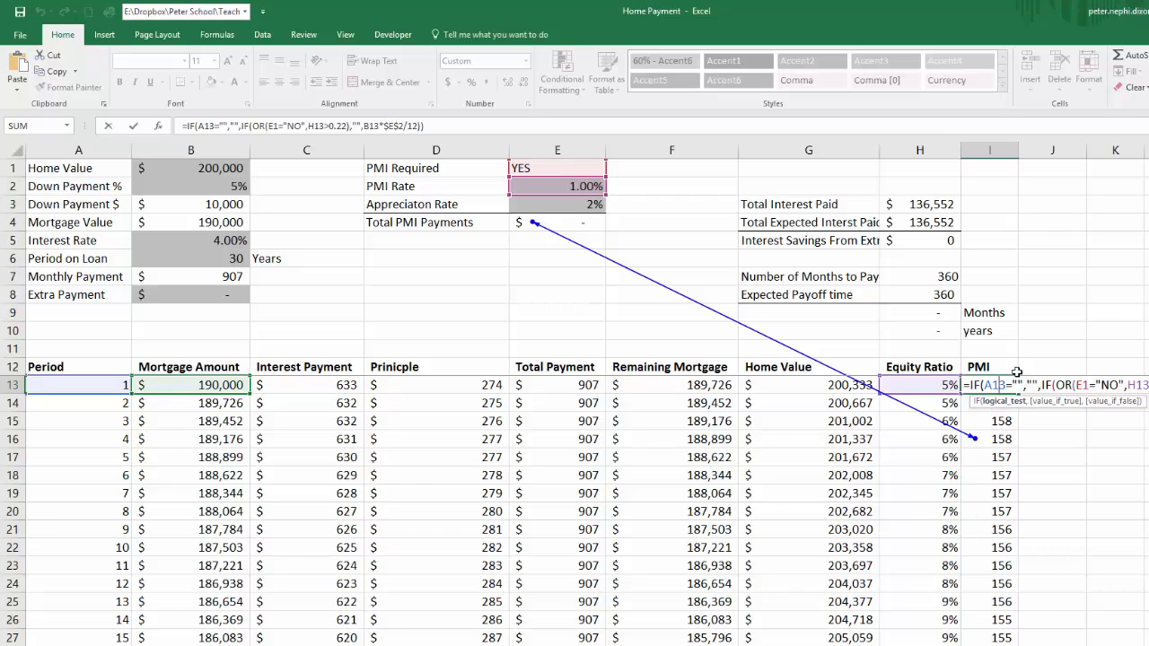
left_click(1083, 385)
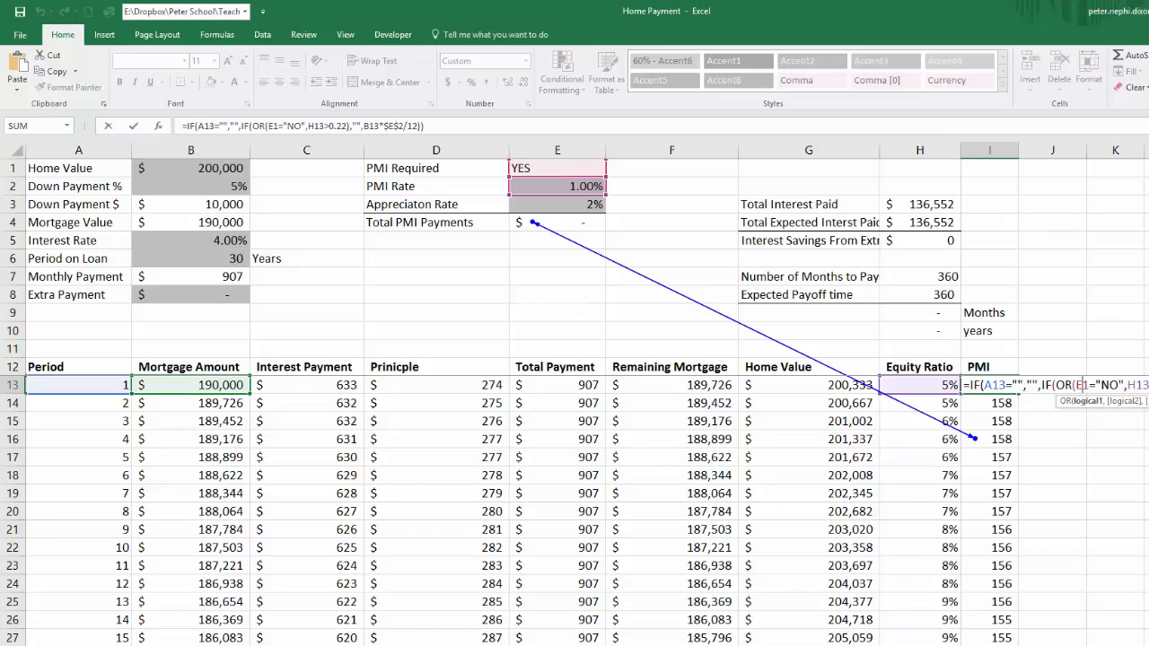
key("F4")
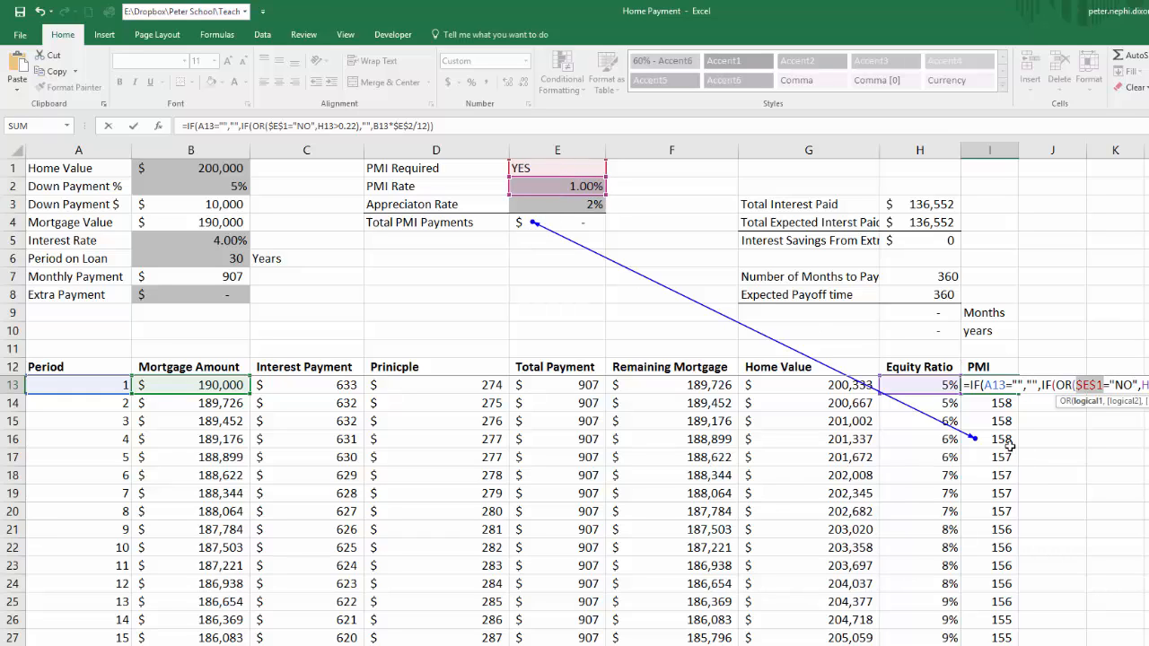
key("Return")
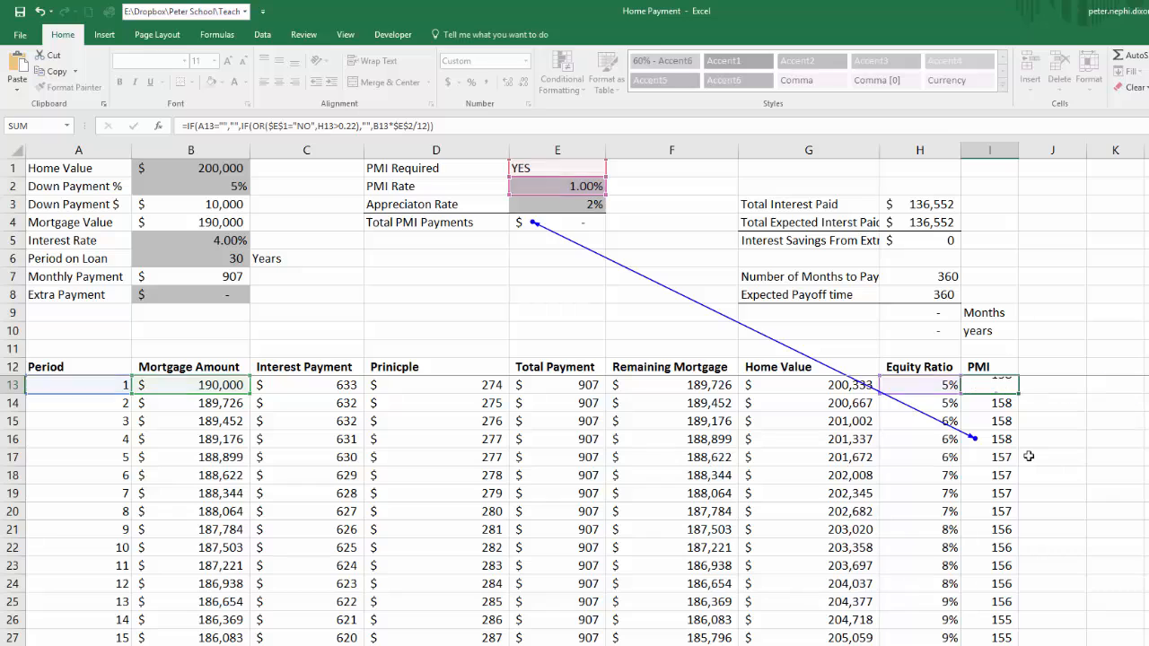
- Fill the corrected PMI formula from I13 down the column and check the total PMI payments in E4
left_click(1009, 387)
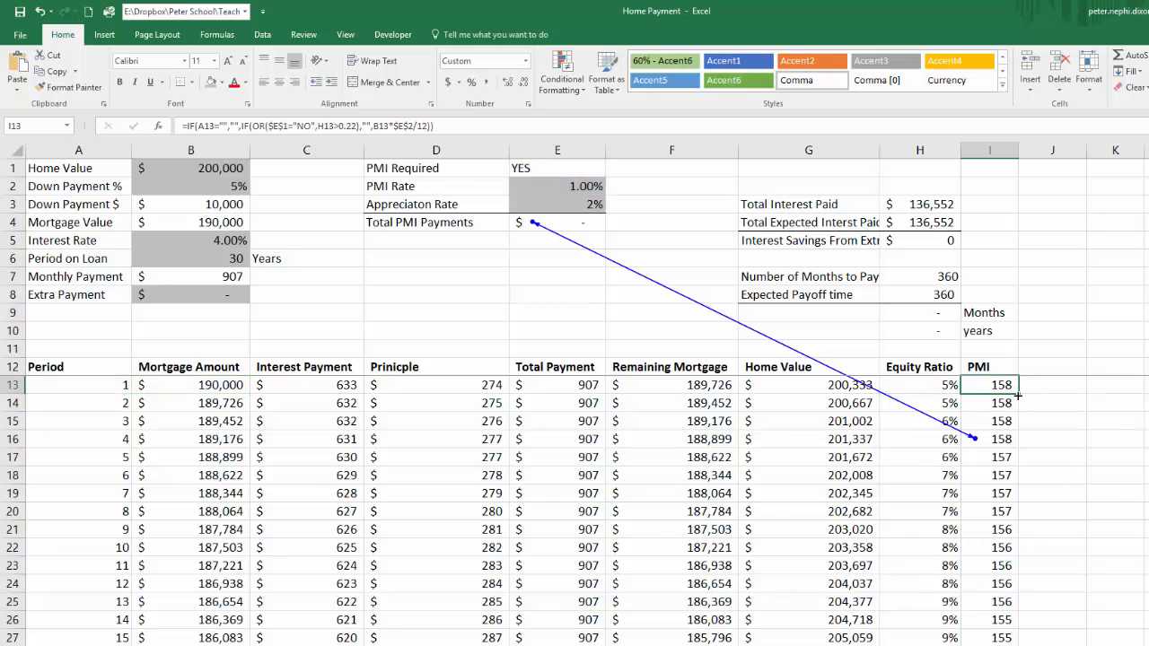
double_click(1018, 396)
left_click(567, 281)
left_click(583, 227)
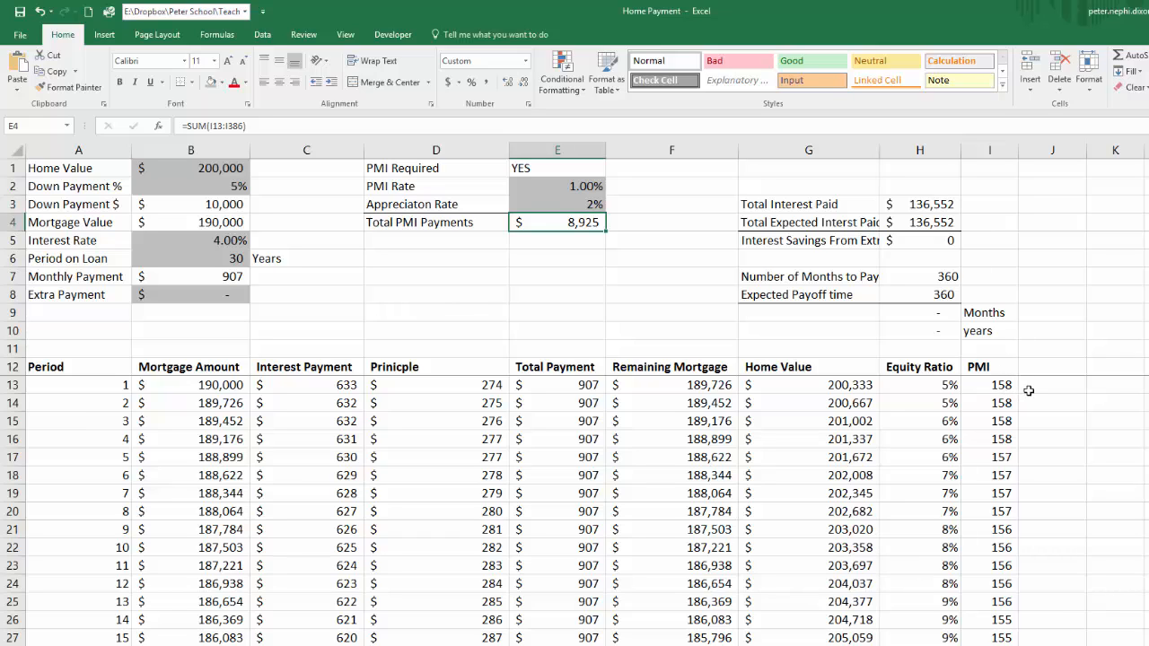
left_click(436, 255)
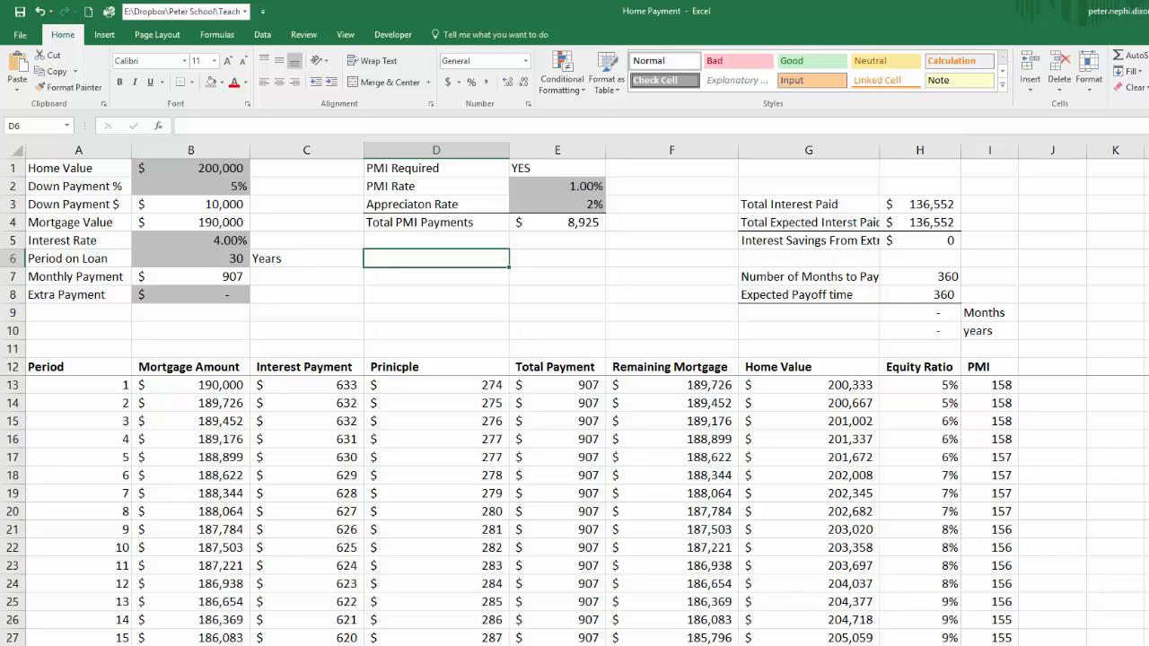
- Add a Tax Rate label in D6 and enter a rate of 4% in E6
key("ctrl+n")
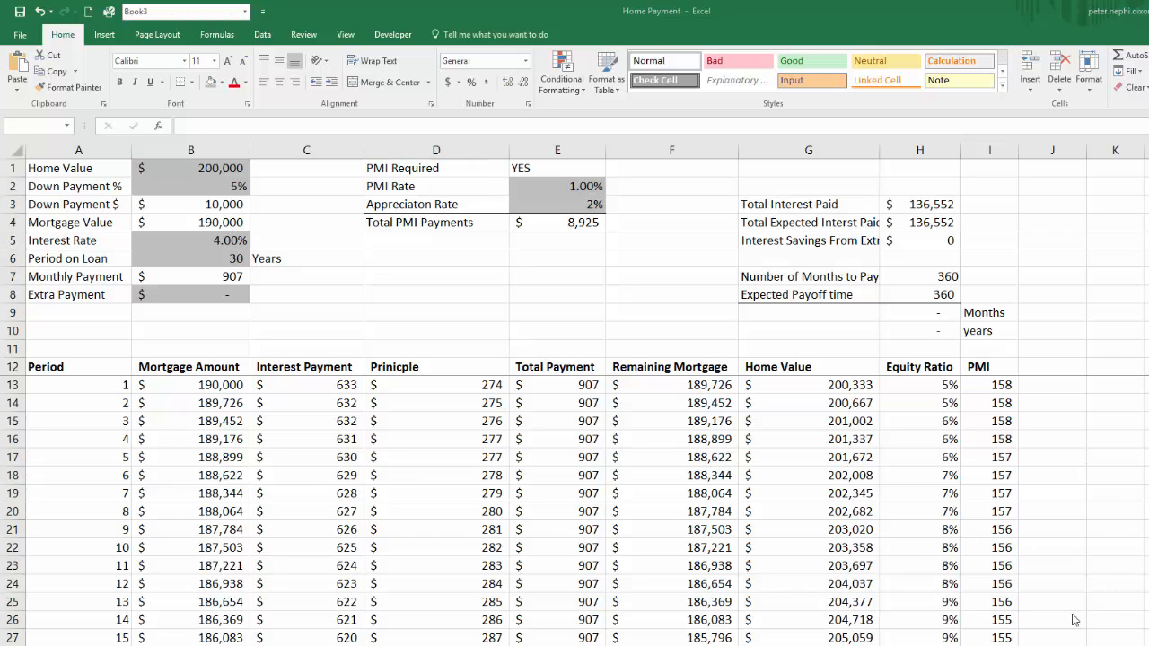
left_click(386, 262)
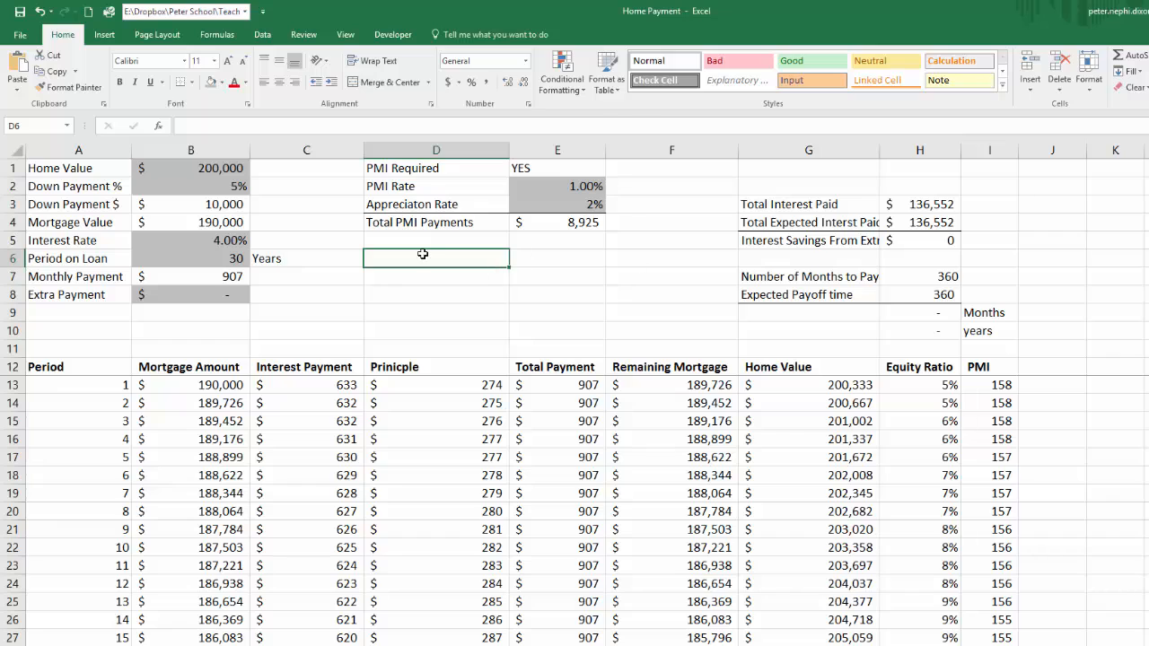
left_click(627, 261)
left_click(553, 262)
left_click(473, 263)
type("Tax Rate")
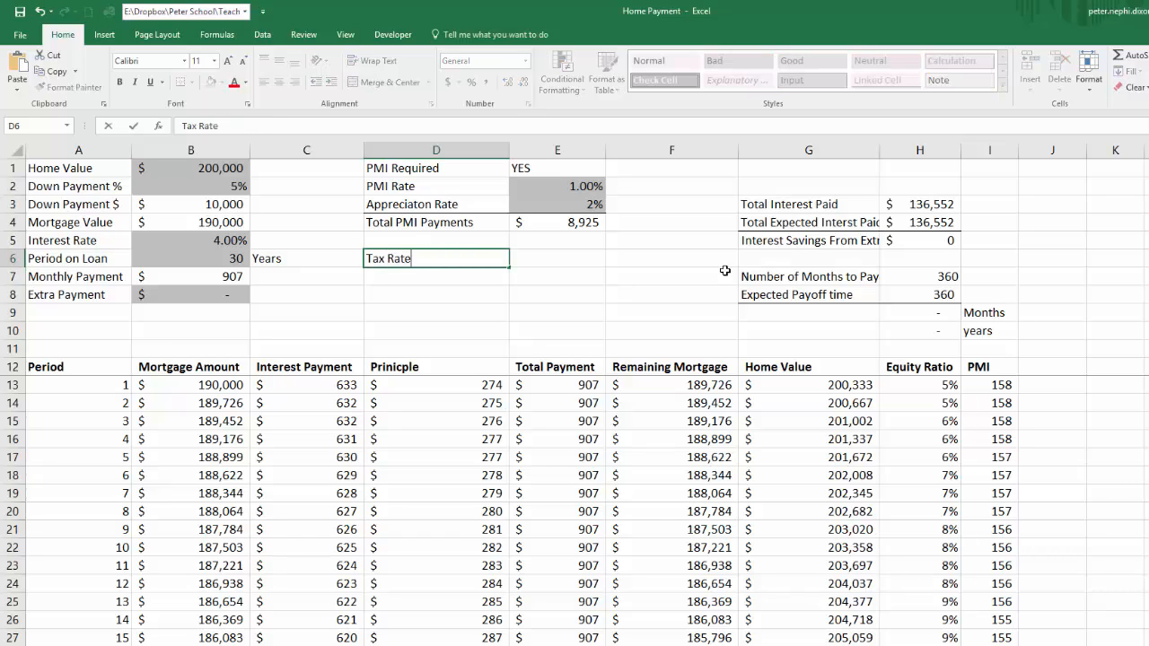
key("Tab")
type("4")
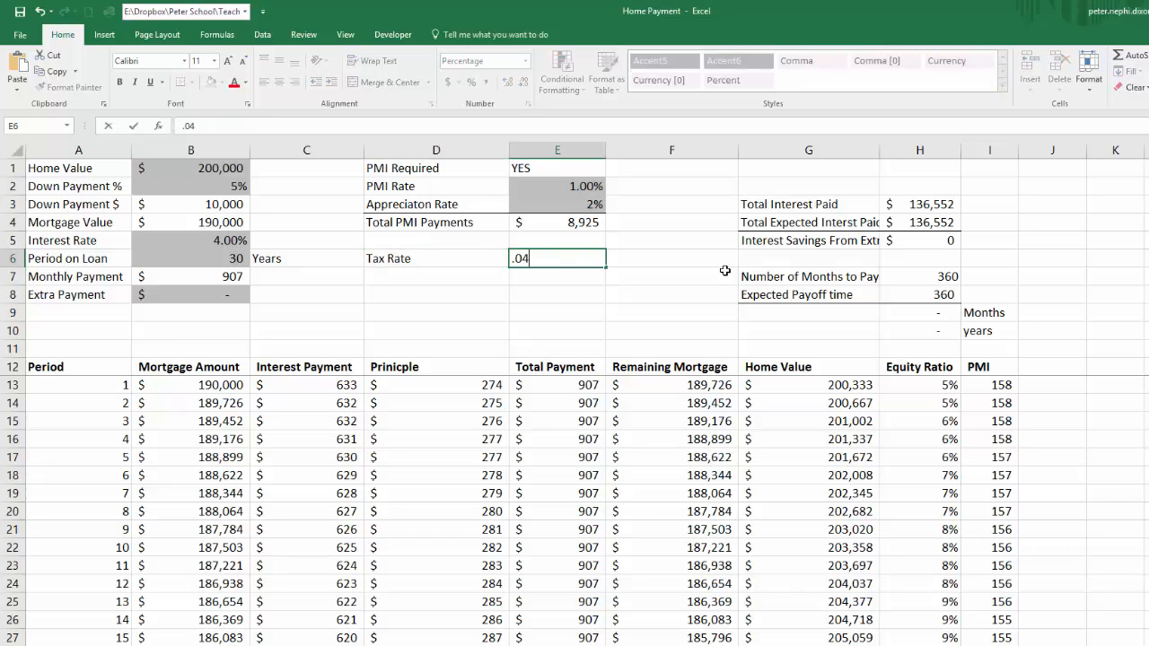
key("Return")
- Add an Assessment Rate label in D7 and enter a rate of 25% in E7
key("Left")
type("Assessm")
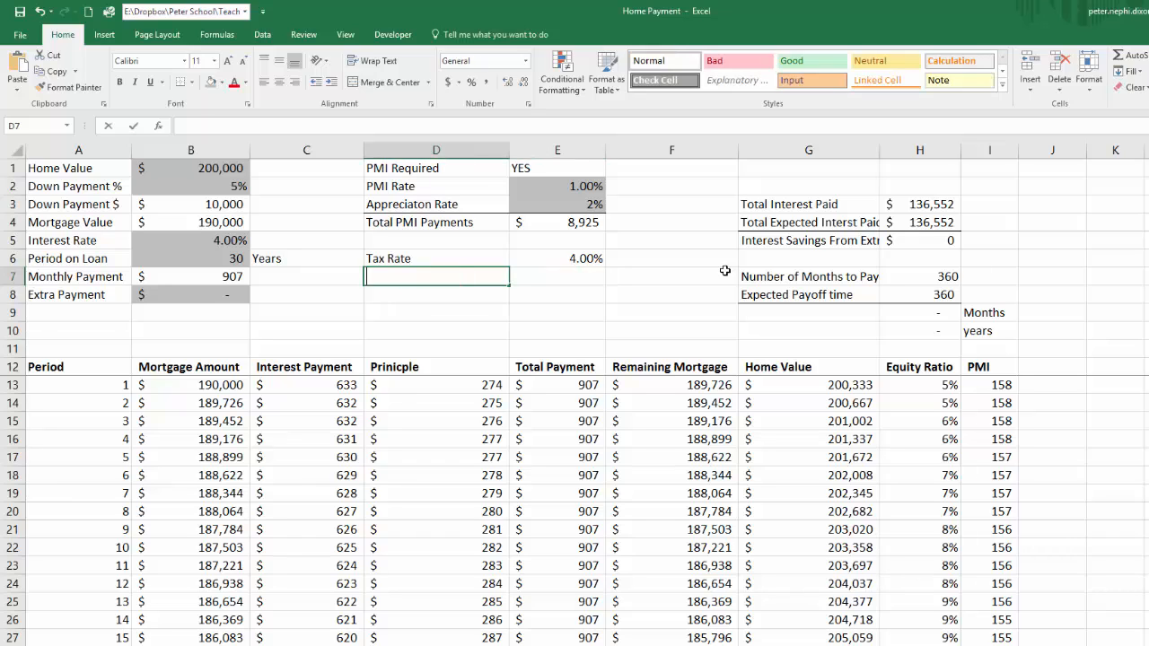
type("ent Rat")
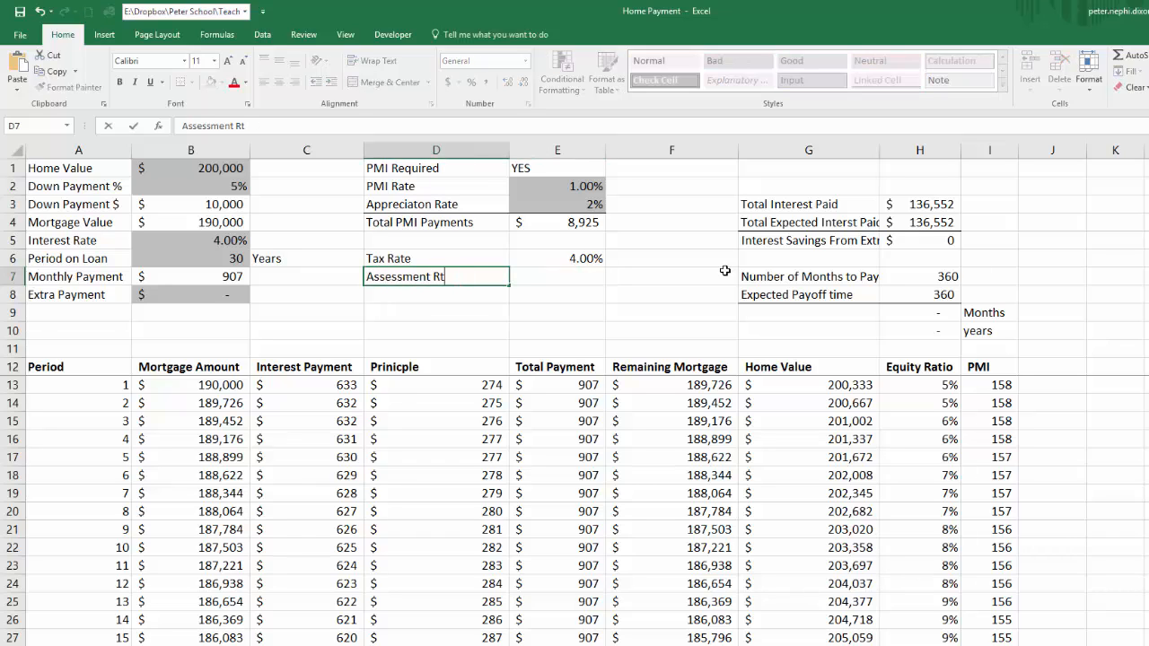
type("e")
key("Right")
type("25")
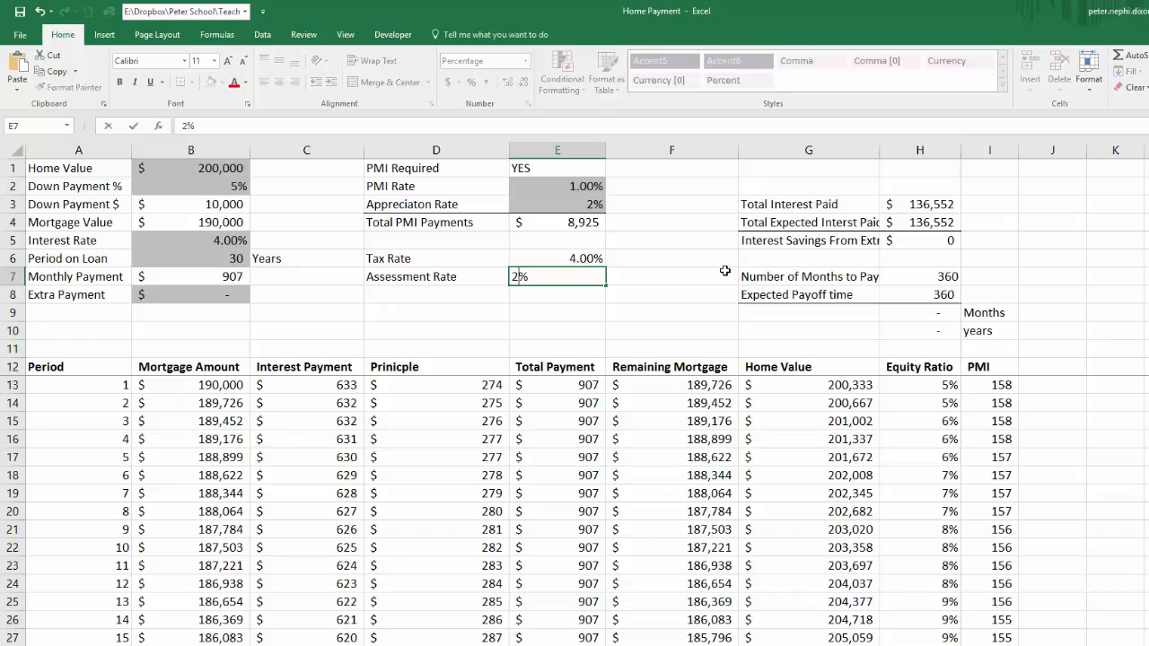
key("Return")
- Apply a bottom border to the Assessment Rate row, D7:E7
key("Up")
key("shift+Left")
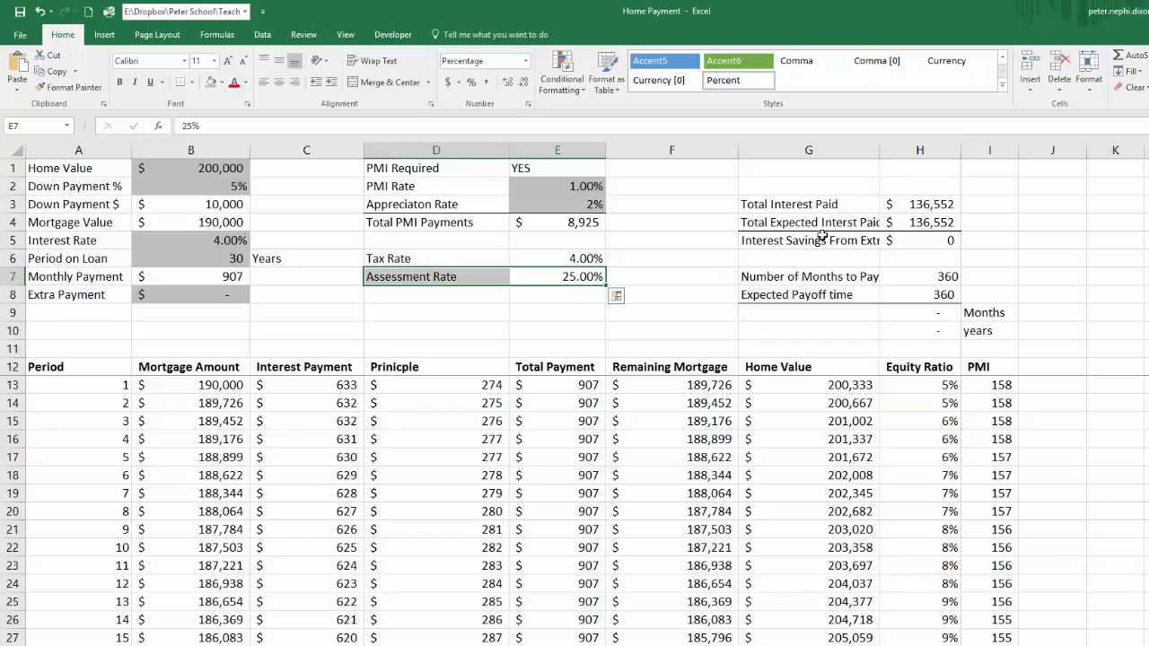
left_click(180, 82)
left_click(637, 247)
left_click(583, 259)
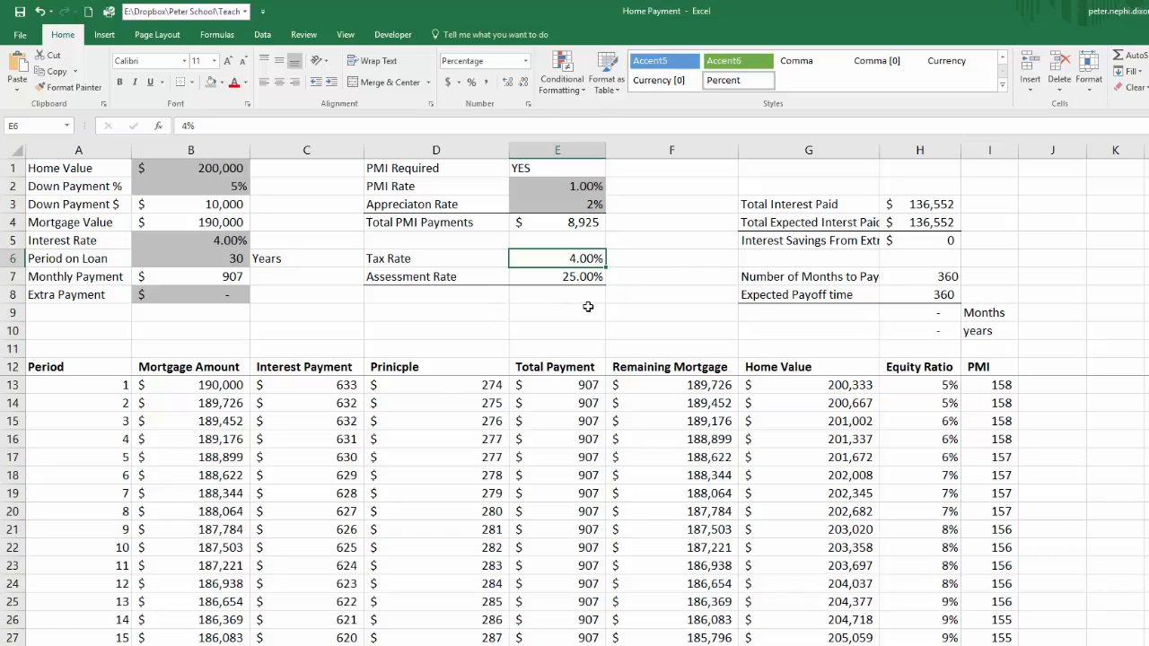
- Add a Taxes column heading in J12, beside the PMI heading
left_click(1042, 364)
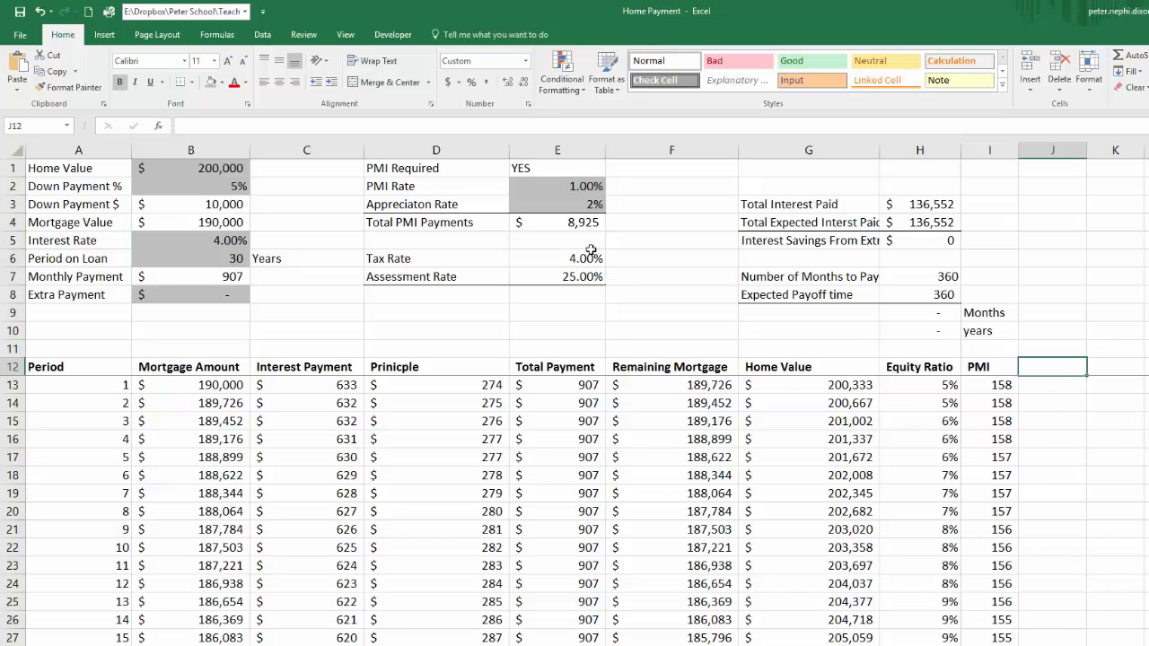
left_click(1062, 406)
left_click(1051, 371)
type("Taxes")
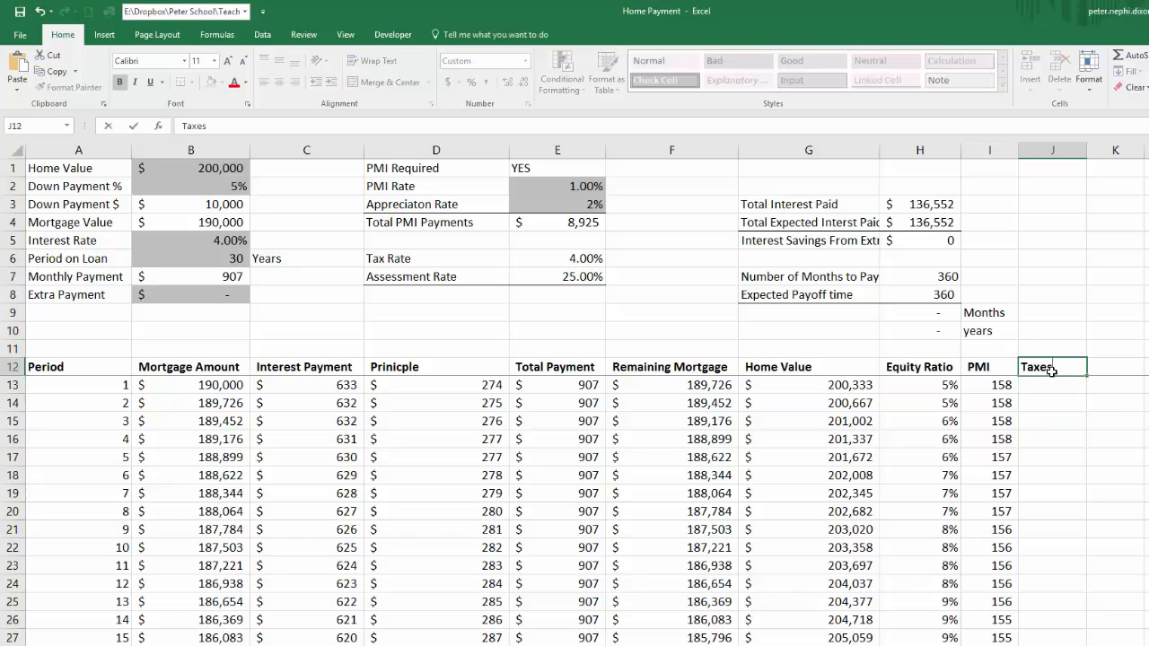
key("Return")
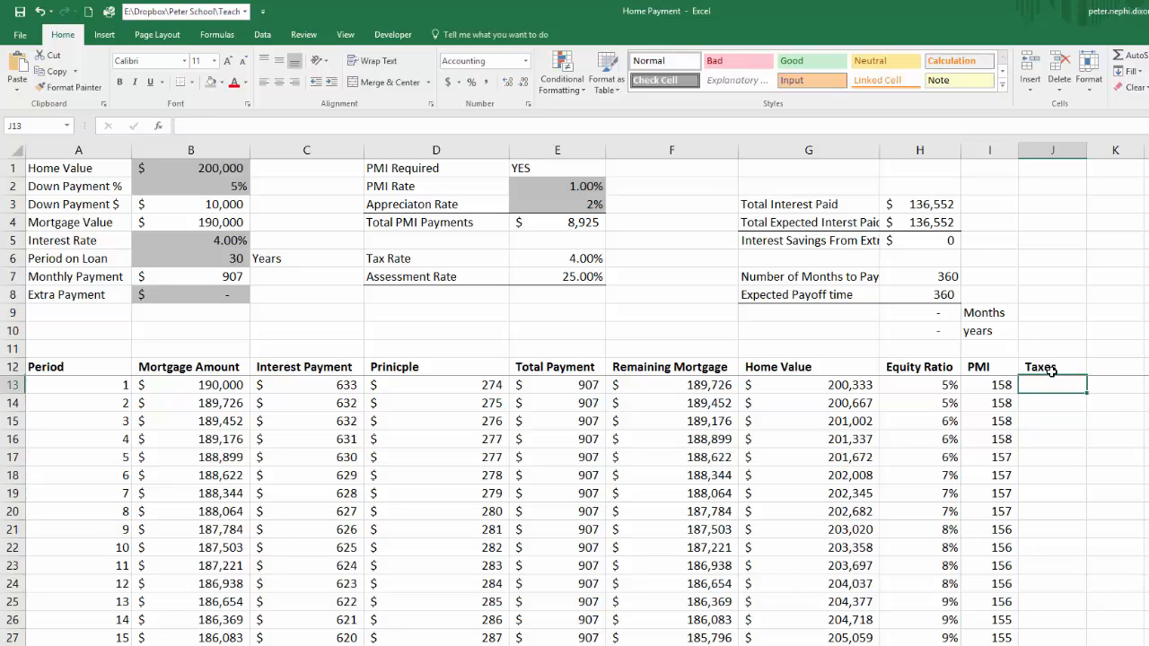
- Enter the monthly tax formula =G13*$E$7*$E$6/12 in J13, with absolute references to the assessment and tax rates
type("=")
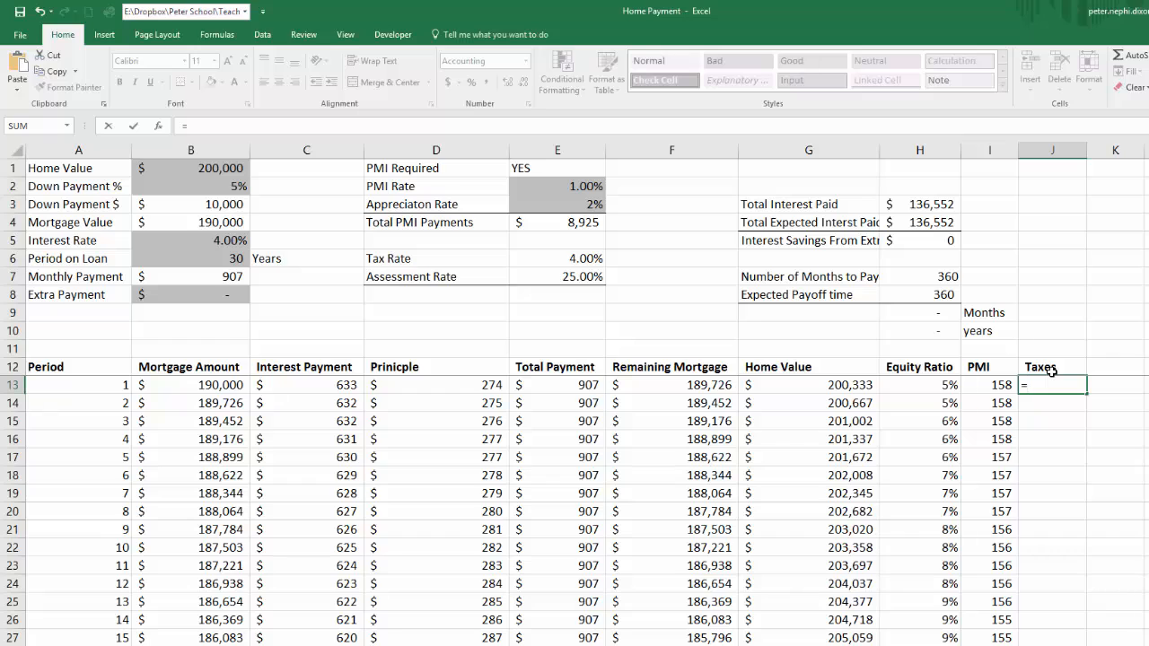
left_click(822, 385)
type("*")
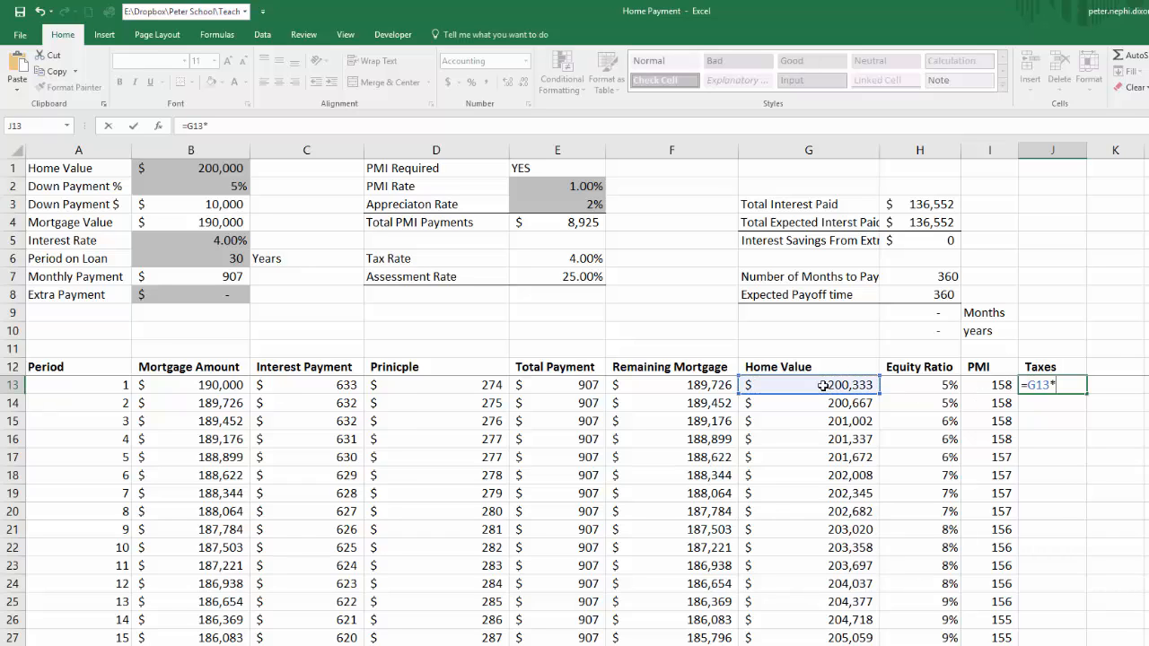
left_click(567, 277)
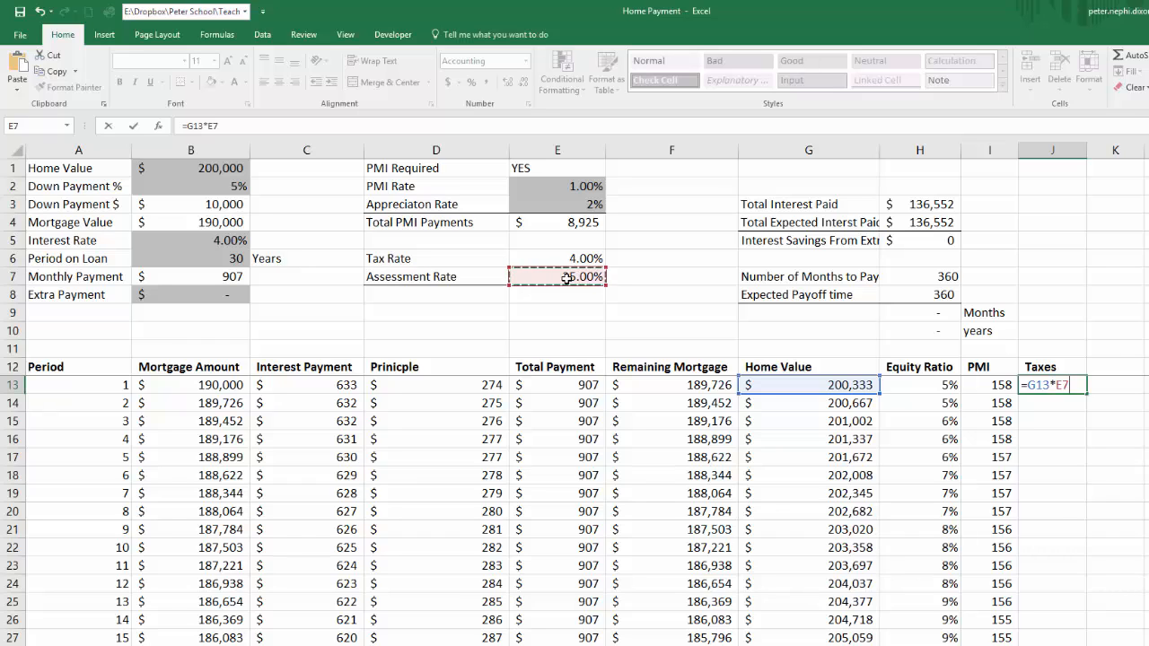
key("F4")
type("*")
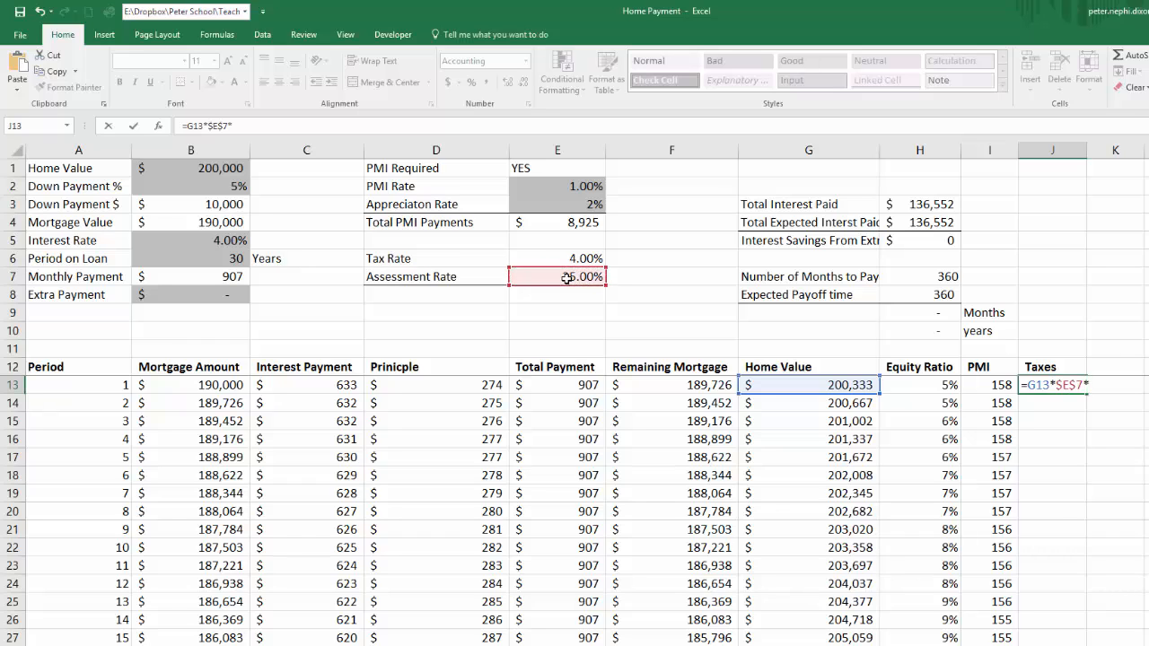
left_click(580, 258)
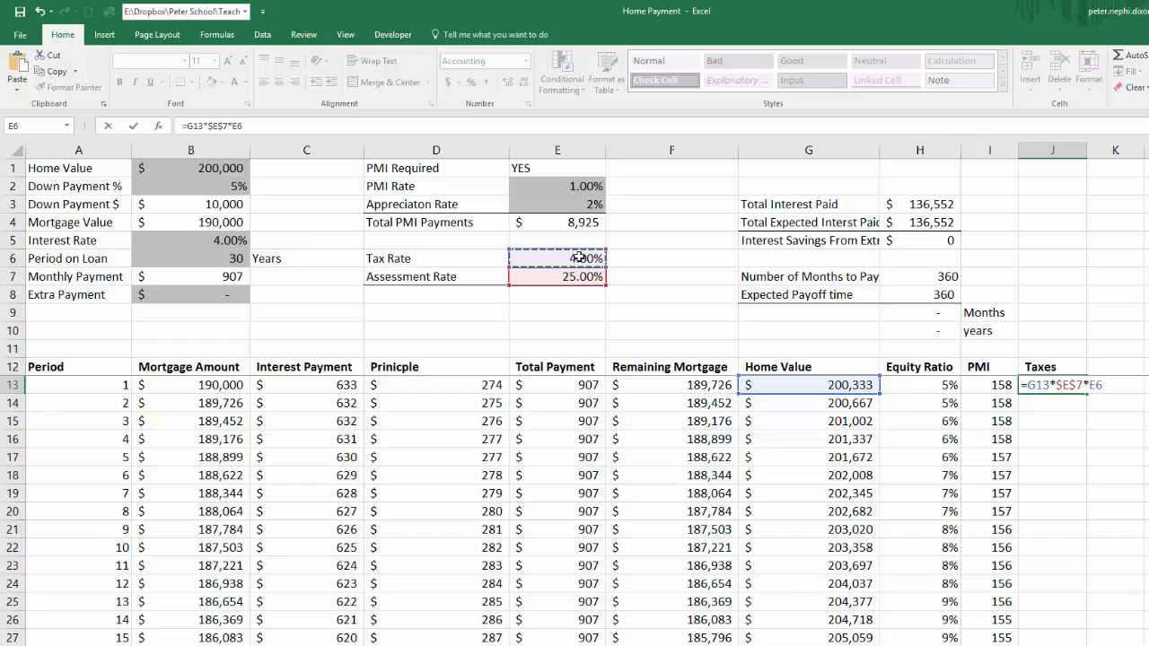
key("F4")
type("/12")
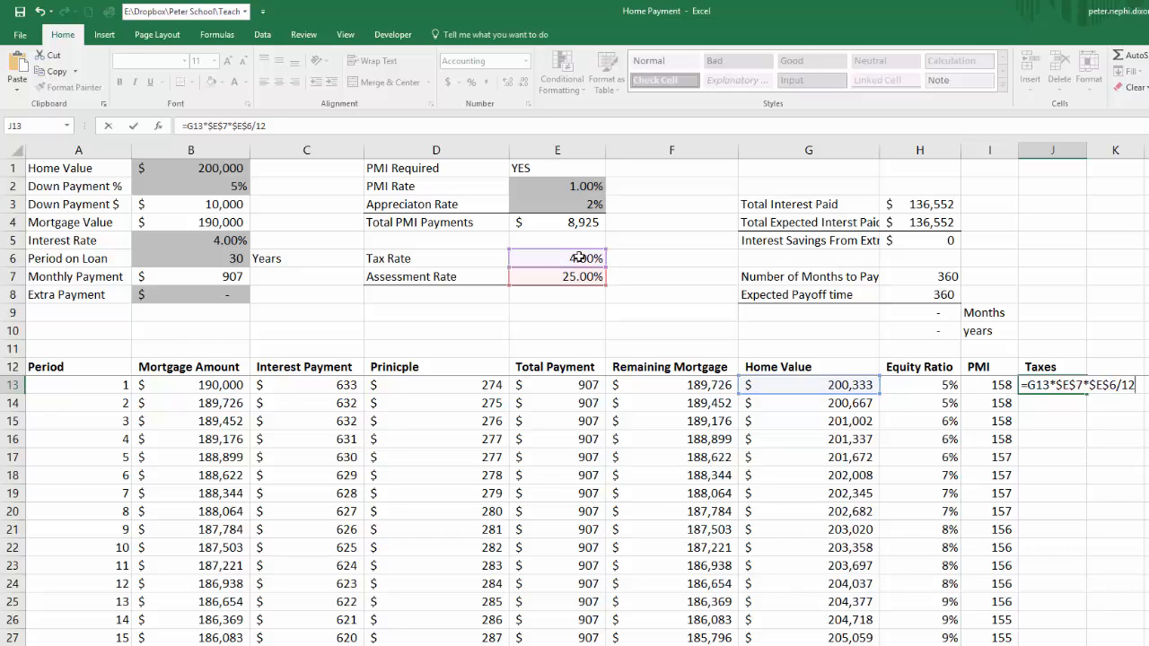
key("Return")
- Reduce the J13 tax amount to whole dollars with no decimal places
left_click(1061, 385)
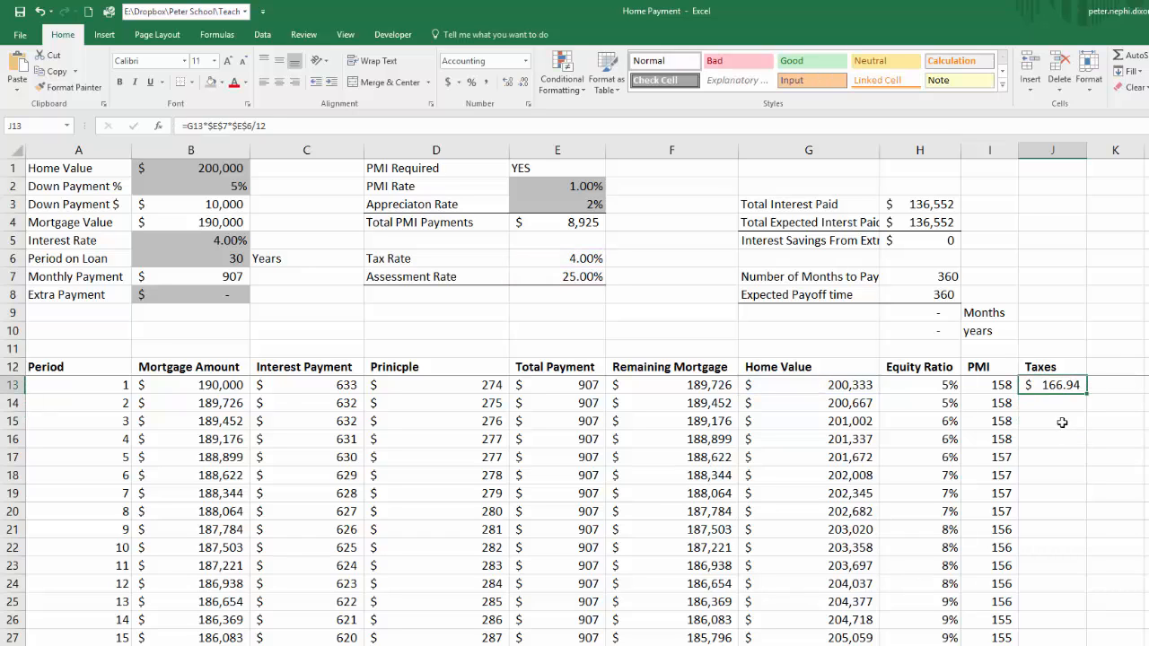
left_click(524, 84)
left_click(523, 83)
left_click(1071, 441)
left_click(1071, 398)
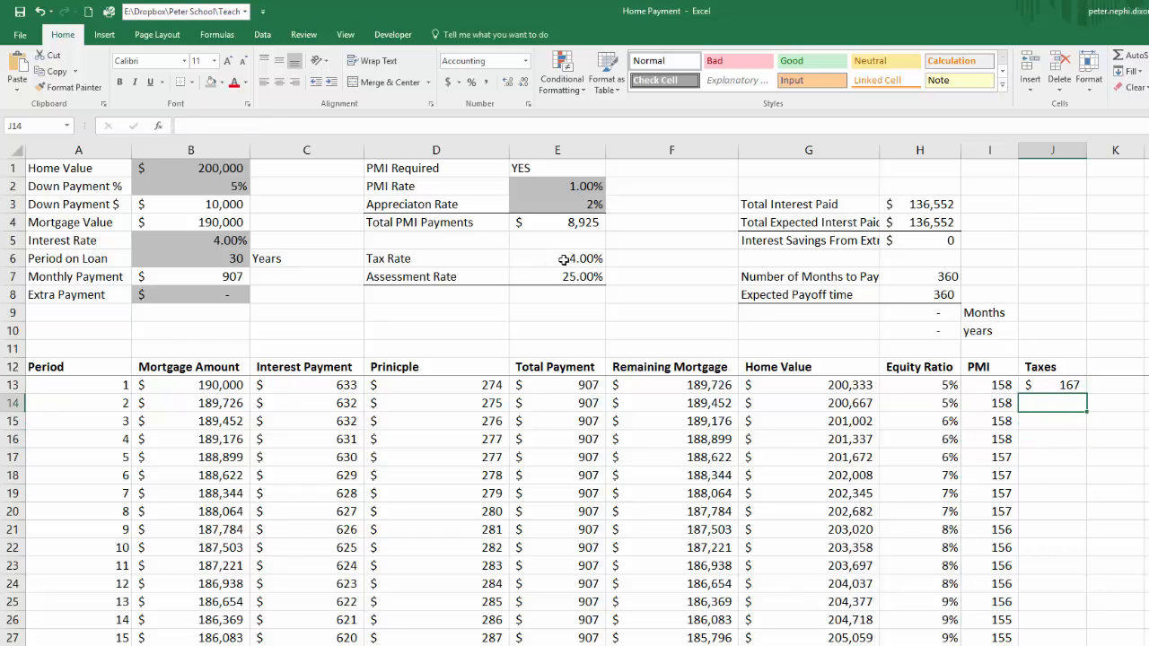
- Shade the tax rate and assessment rate cells E6:E7 gray like the other input cells
left_click_drag(566, 259, 566, 276)
left_click(211, 83)
left_click(563, 242)
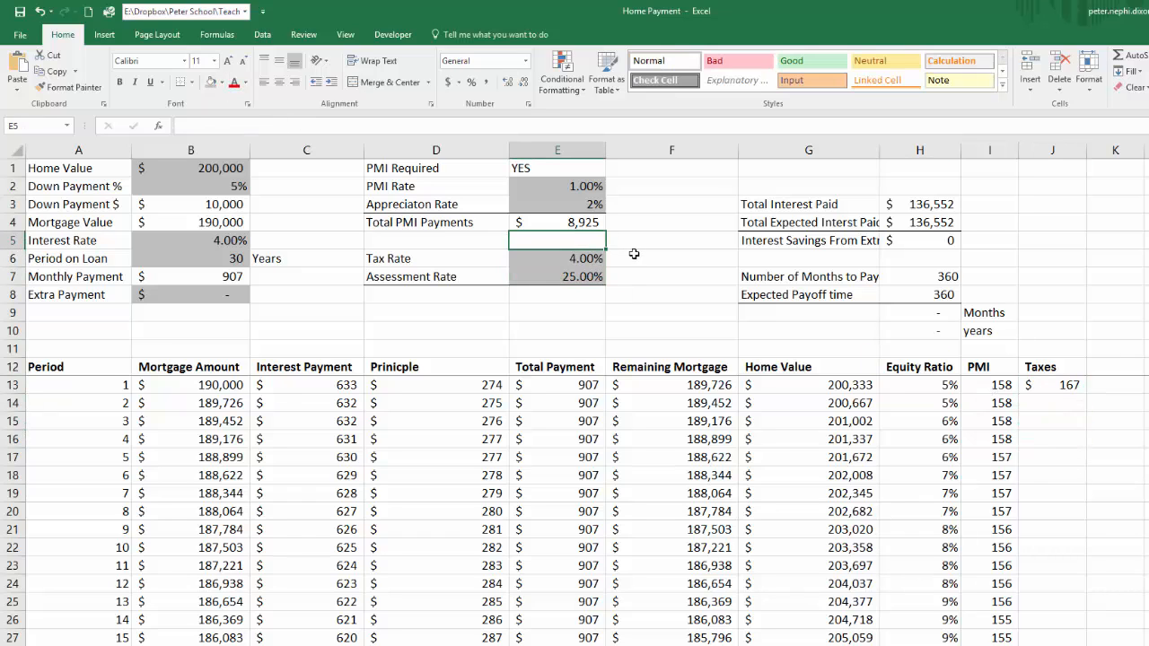
- Wrap the J13 tax formula in an IF that returns blank when A13 is empty: =IF(A13="","",G13*$E$7*$E$6/12)
left_click(991, 385)
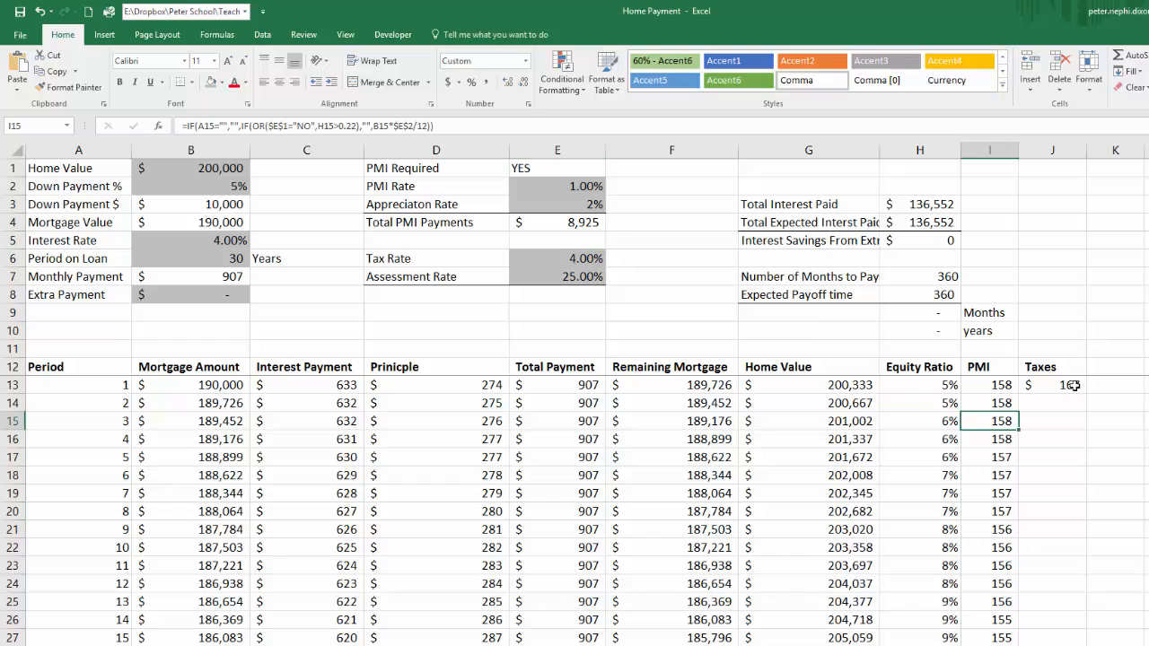
left_click(1031, 386)
double_click(1030, 386)
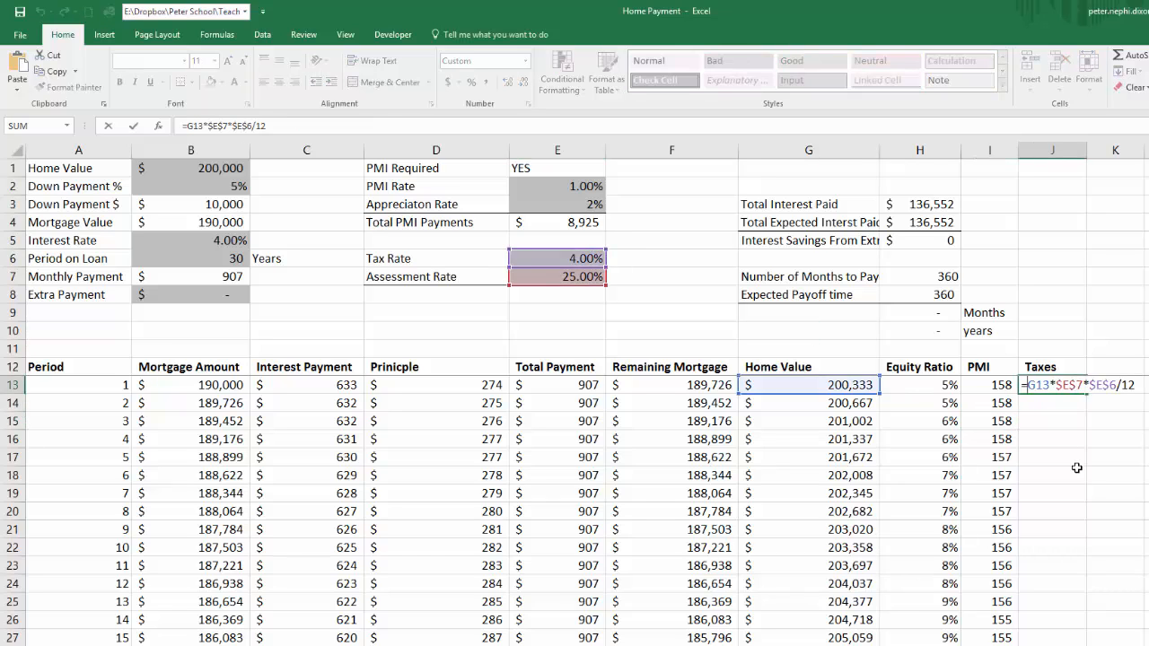
type("if")
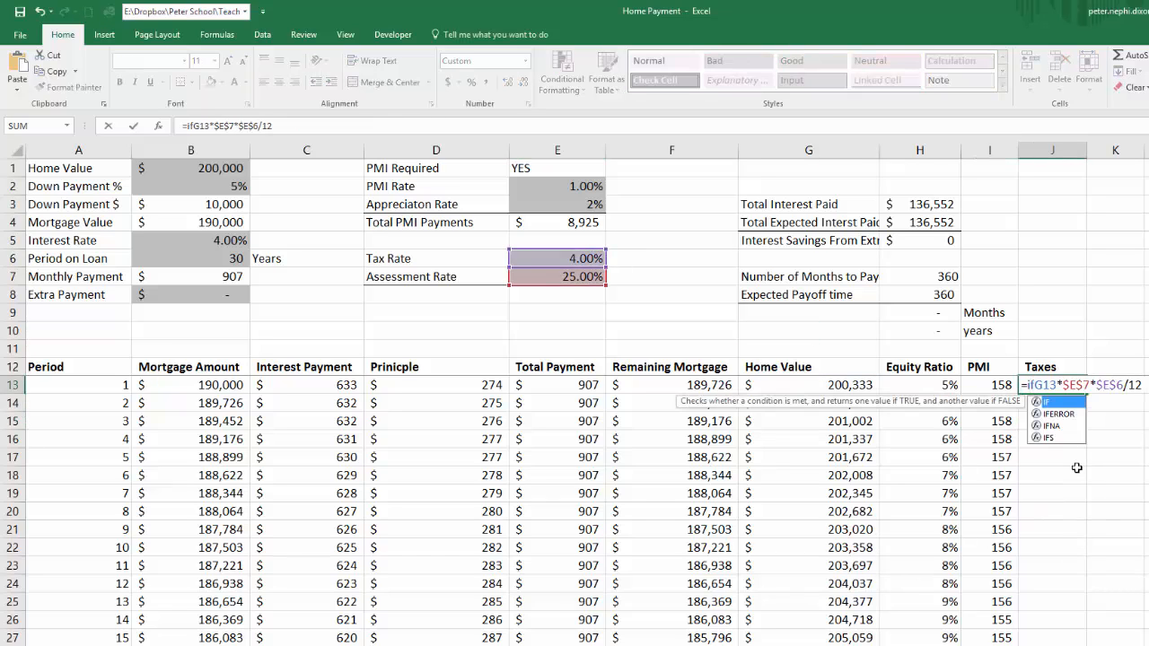
type("(")
left_click(83, 385)
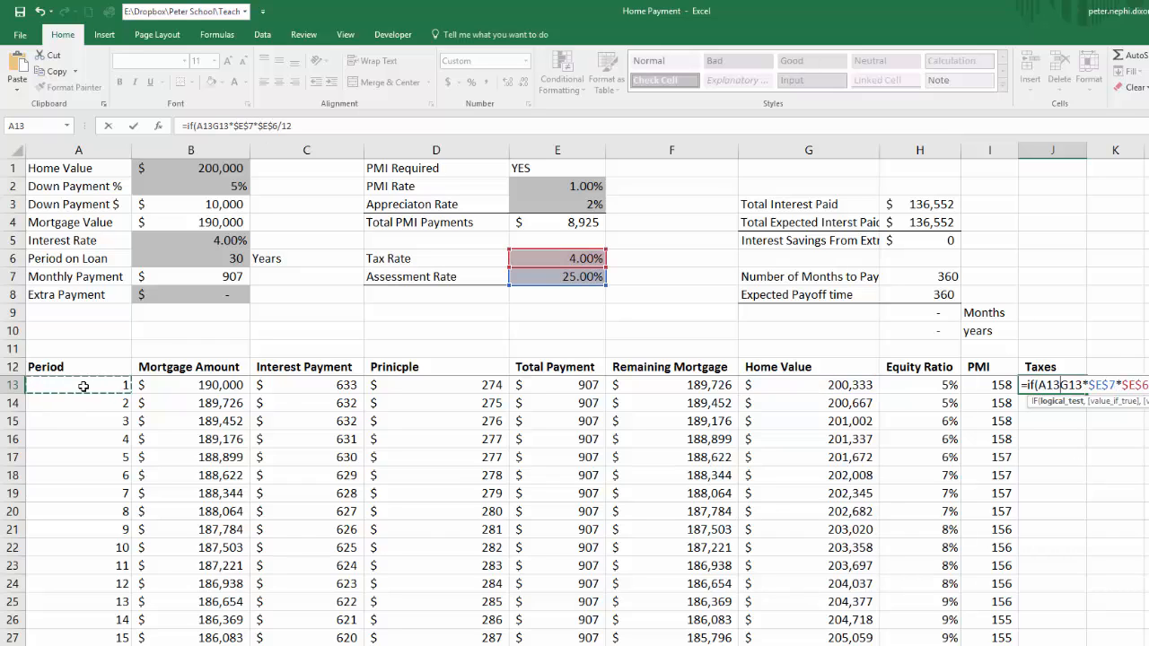
type("=\"\"")
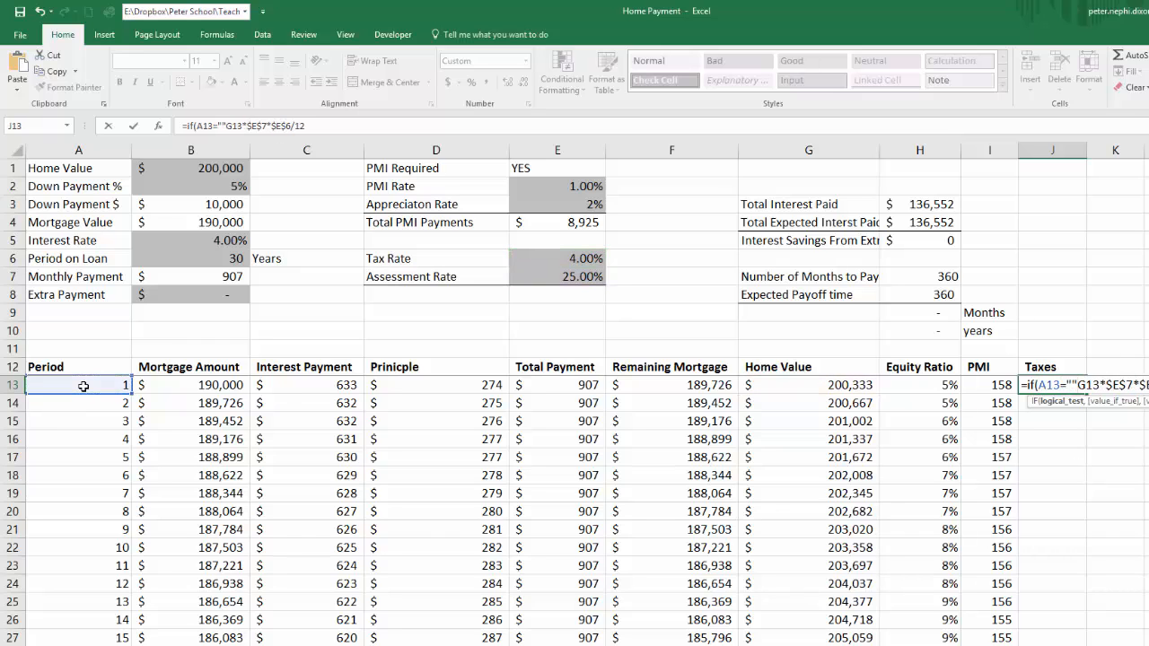
type(",\"\",")
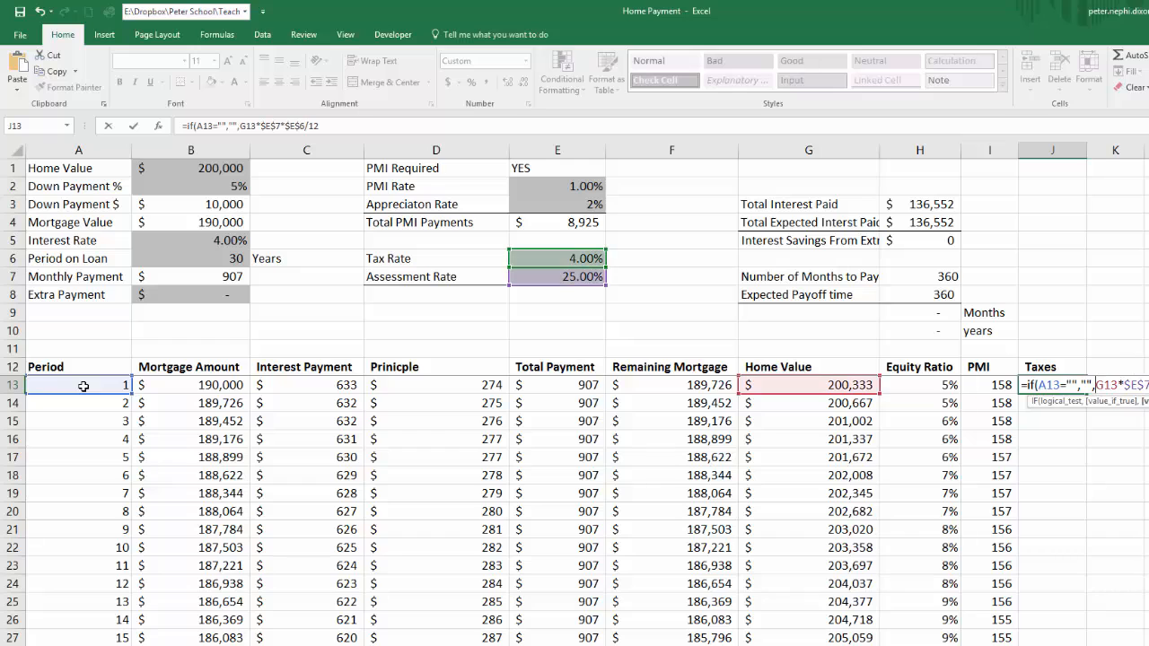
key("Return")
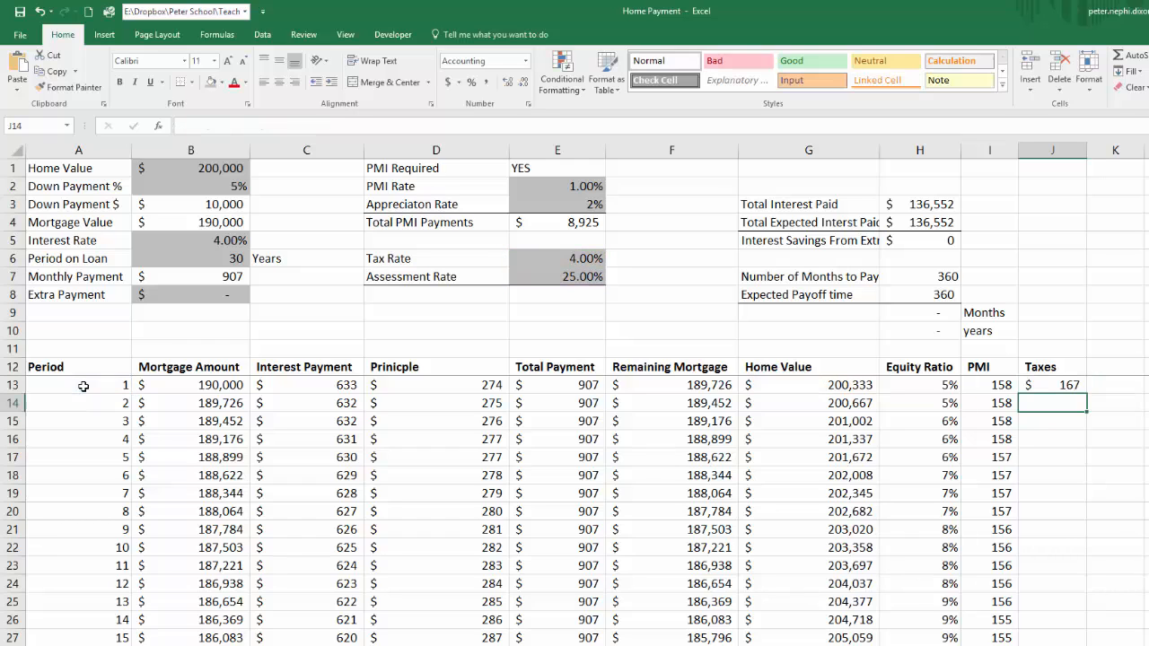
- Fill the J13 tax formula down the Taxes column and look through the filled rows
left_click(1080, 435)
left_click(1111, 387)
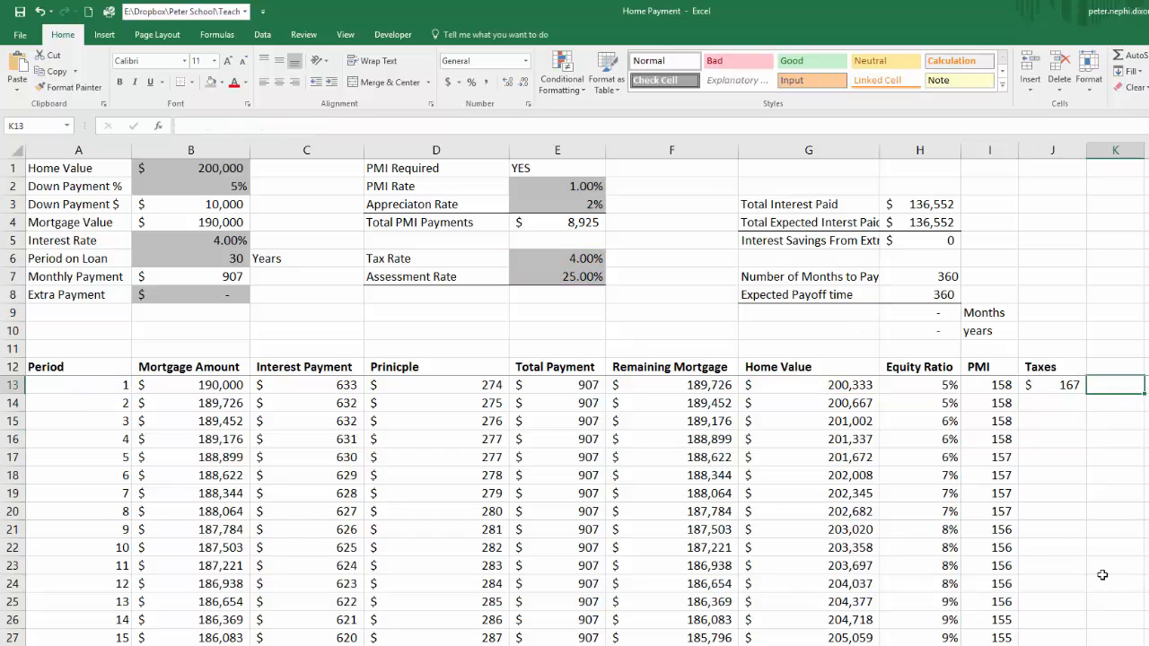
left_click(1064, 384)
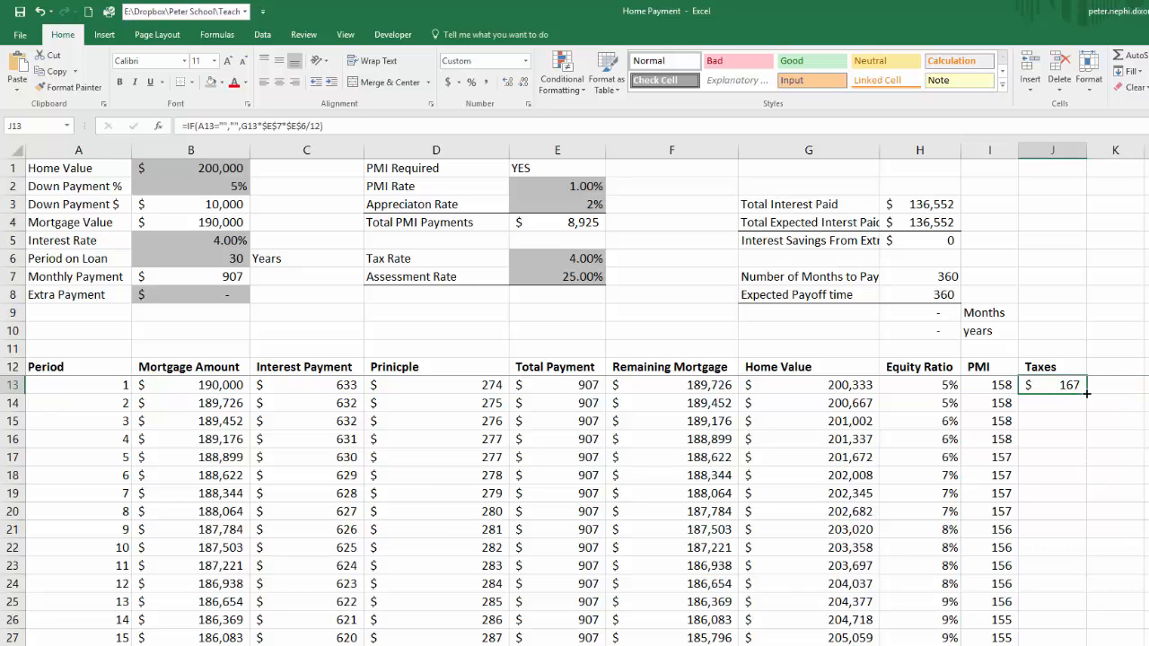
double_click(1088, 394)
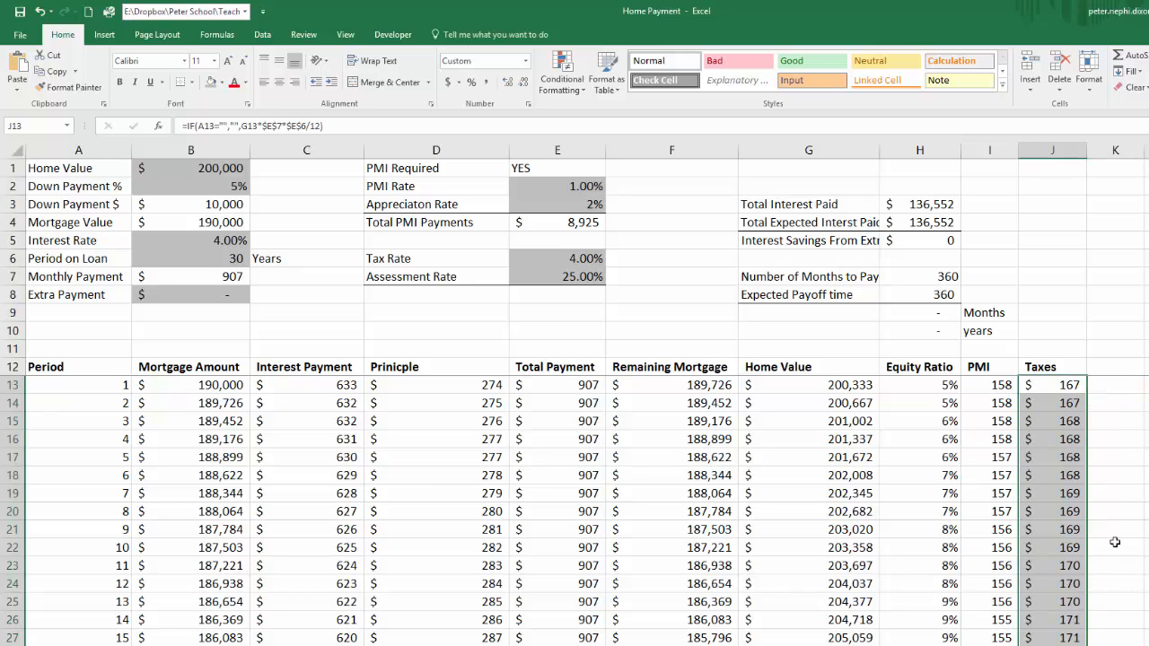
scroll(1080, 473, "down", 8)
scroll(1080, 474, "down", 20)
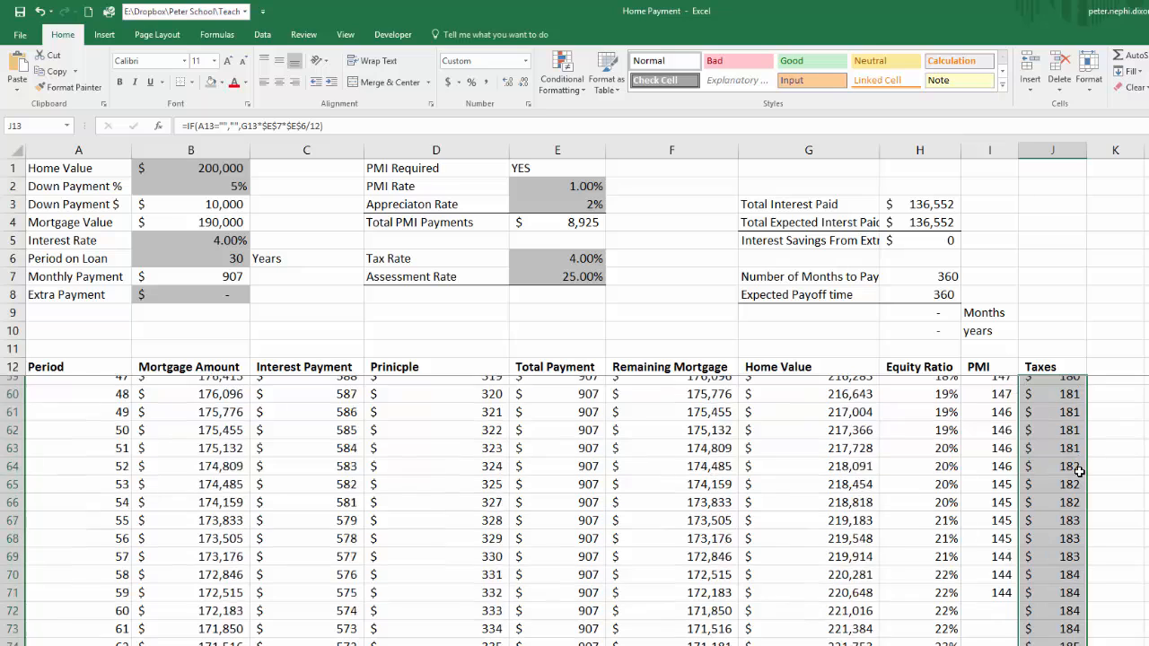
scroll(1079, 473, "up", 20)
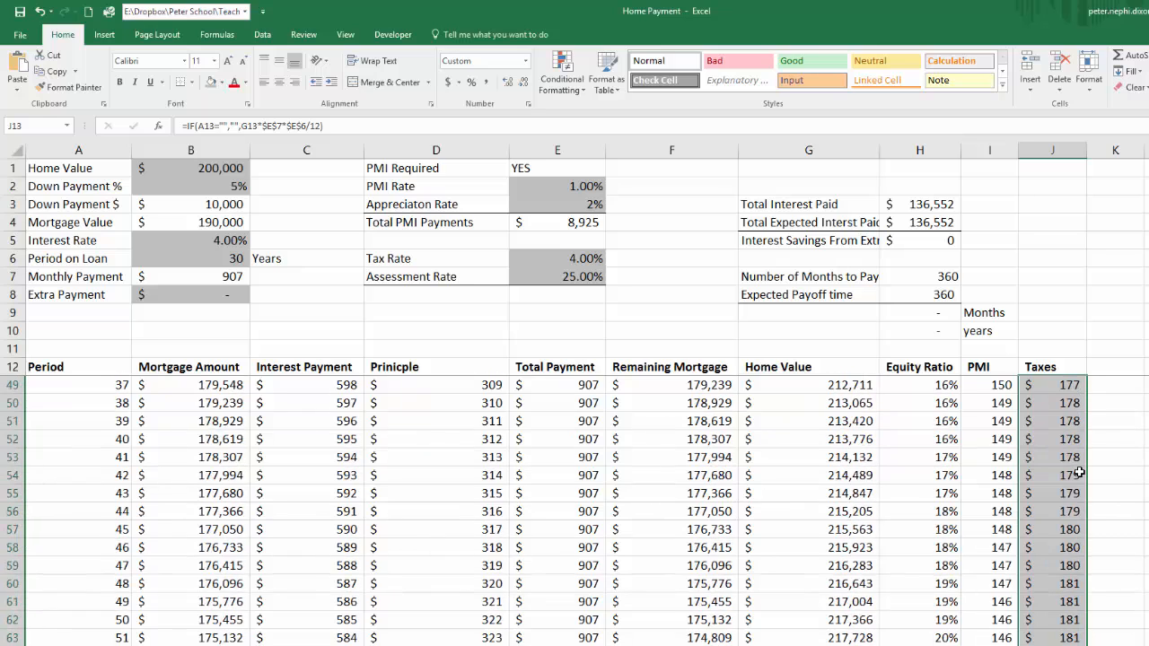
left_click(1088, 339)
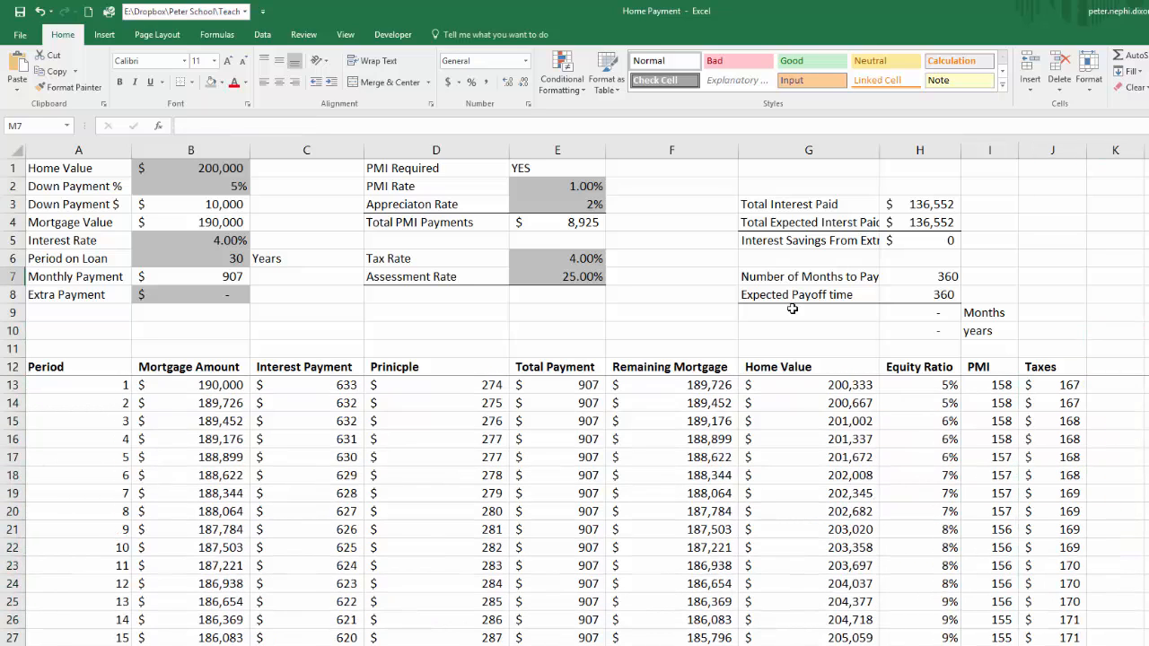
left_click(417, 316)
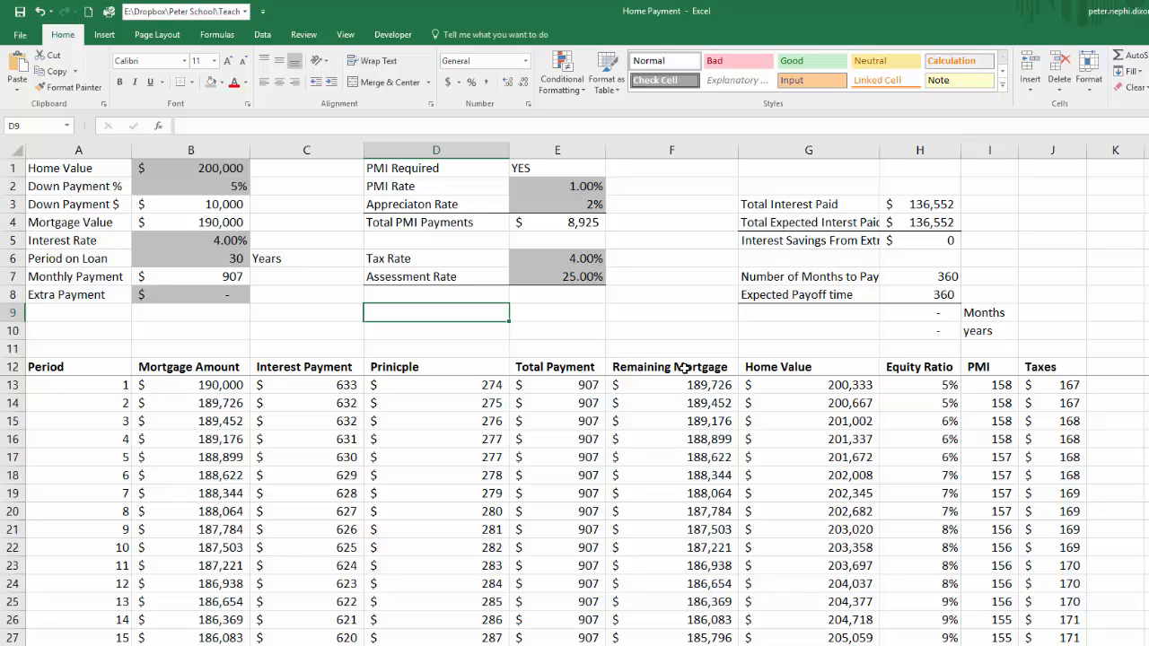
- Label cell D9 "Home Owners Insurnace" and cell D10 "HOA Fees" below the assessment rate
type("H")
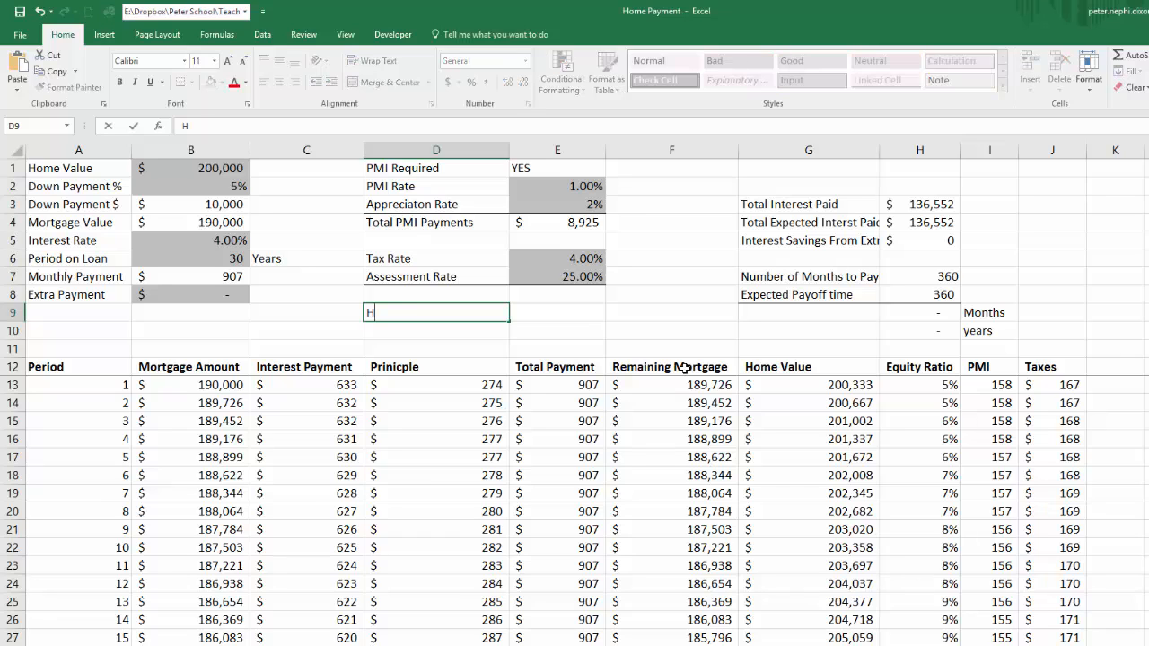
type("ome Owners Insurnace")
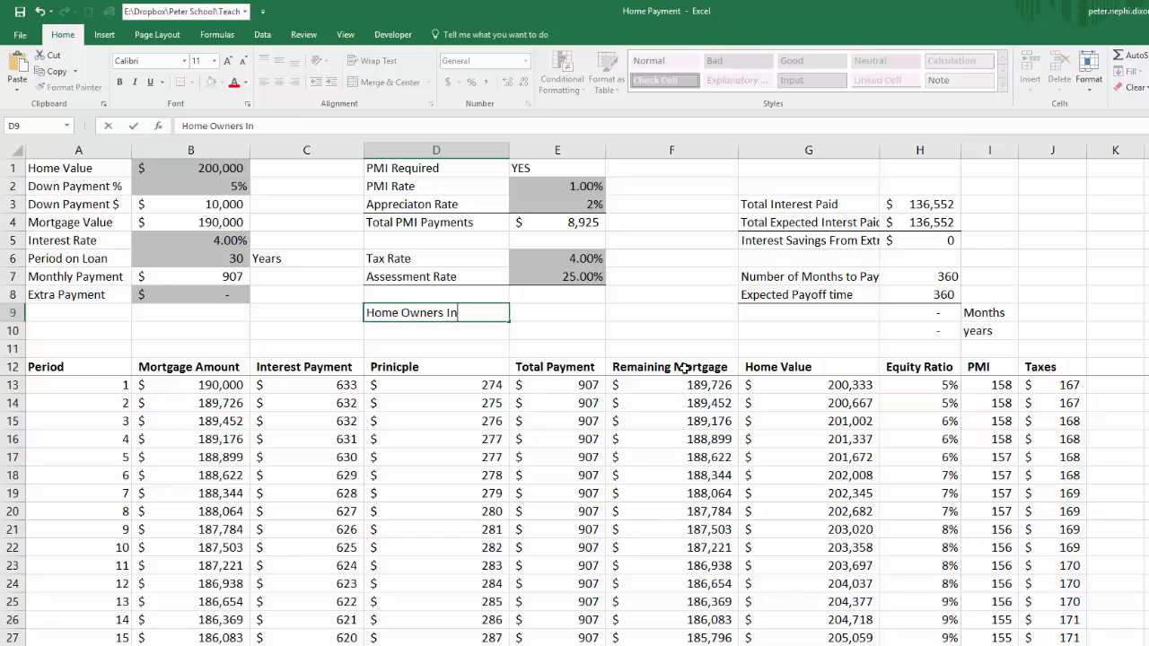
key("Return")
type("HOW")
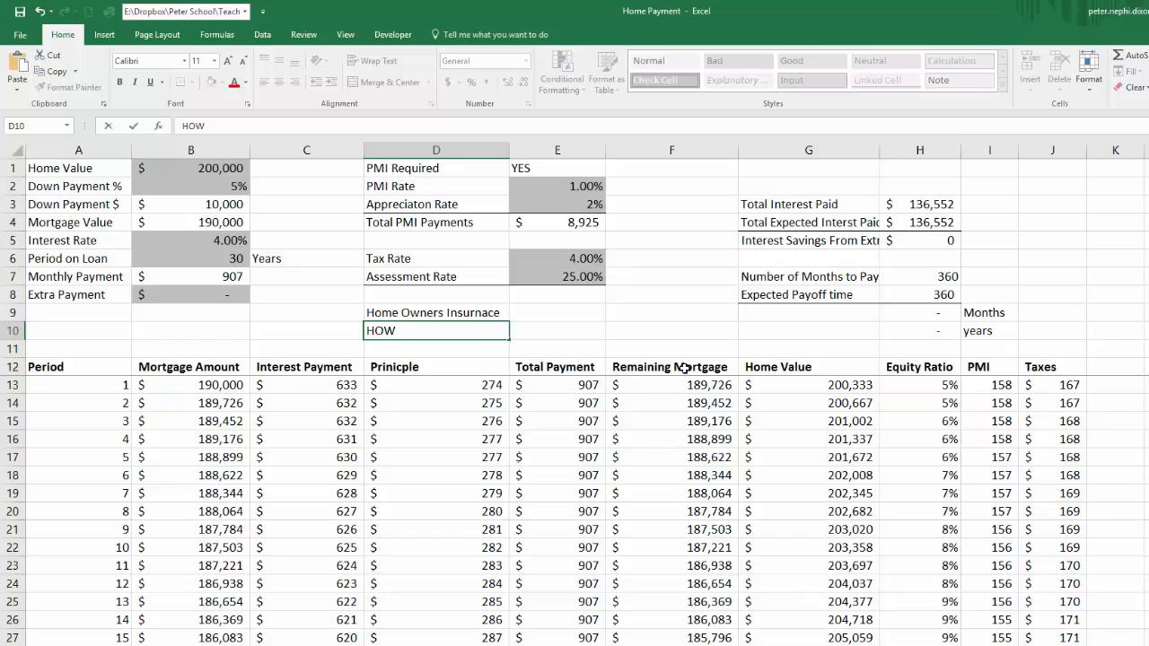
key("BackSpace")
type("A Fees")
key("Return")
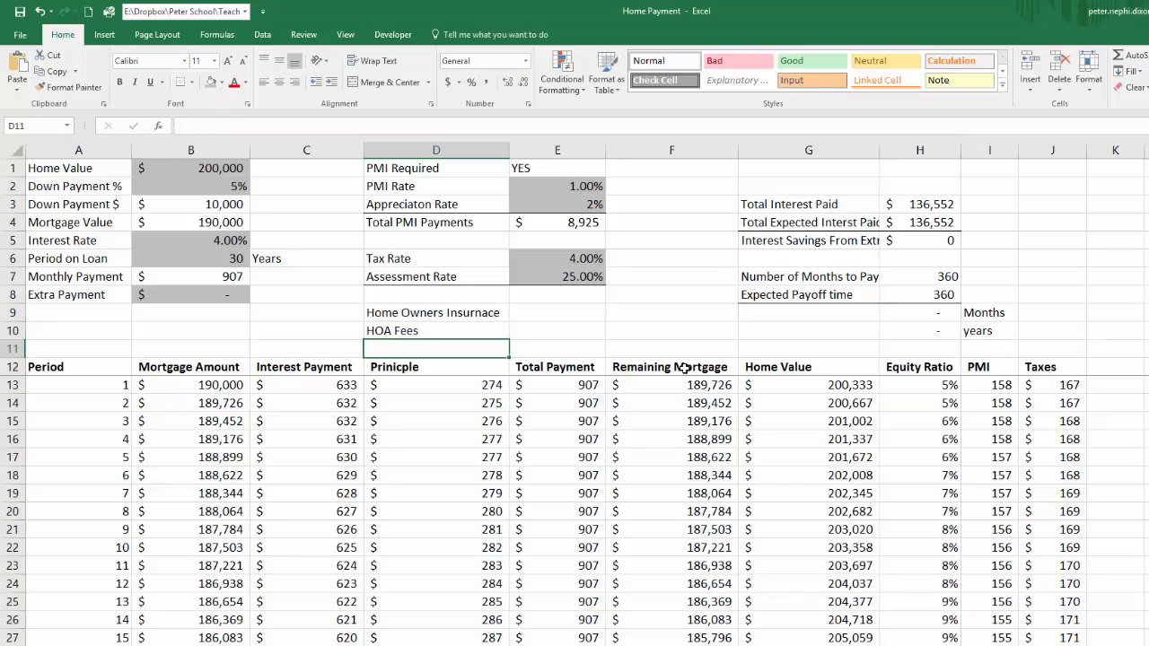
- Shade the insurance and HOA input cells E9:E10 gray like the other input cells
key("Up")
key("Up")
key("Right")
key("shift+Down")
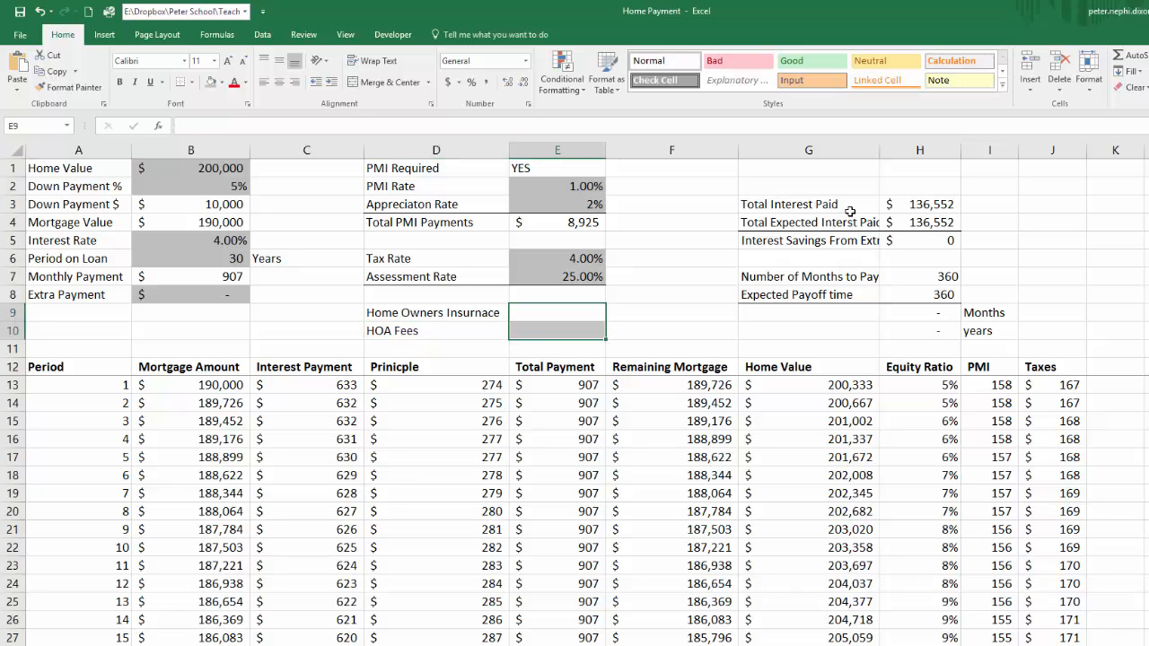
left_click(210, 82)
- Enter 80 as the home owners insurance in E9 and 100 as the HOA fees in E10
left_click(561, 314)
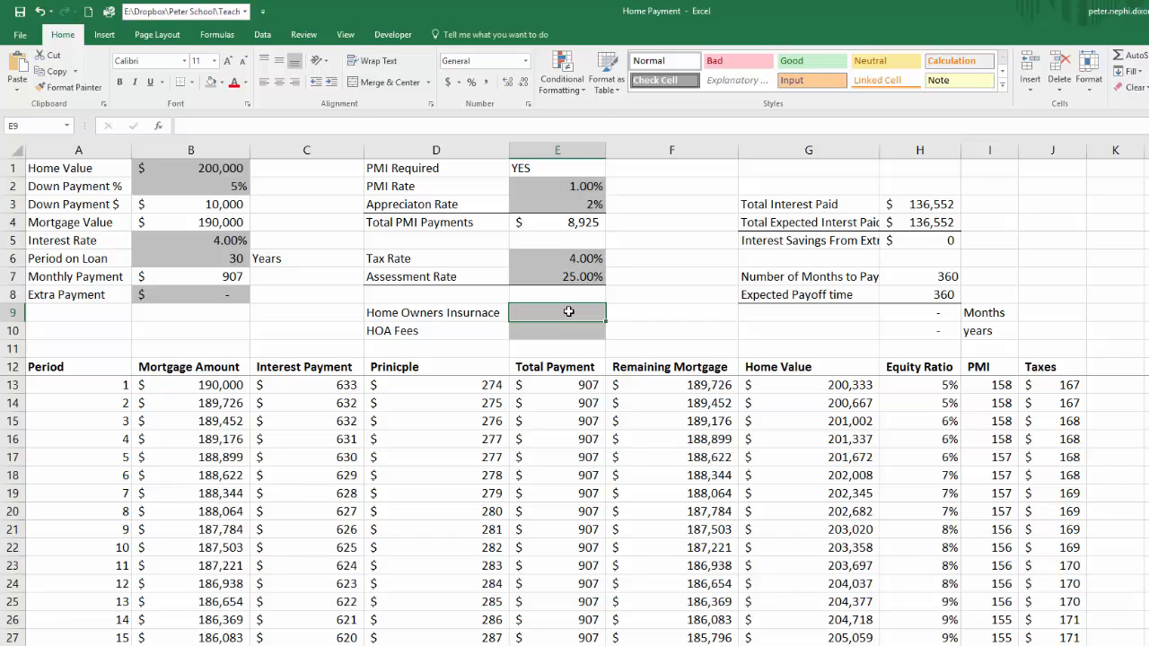
type("80")
key("Return")
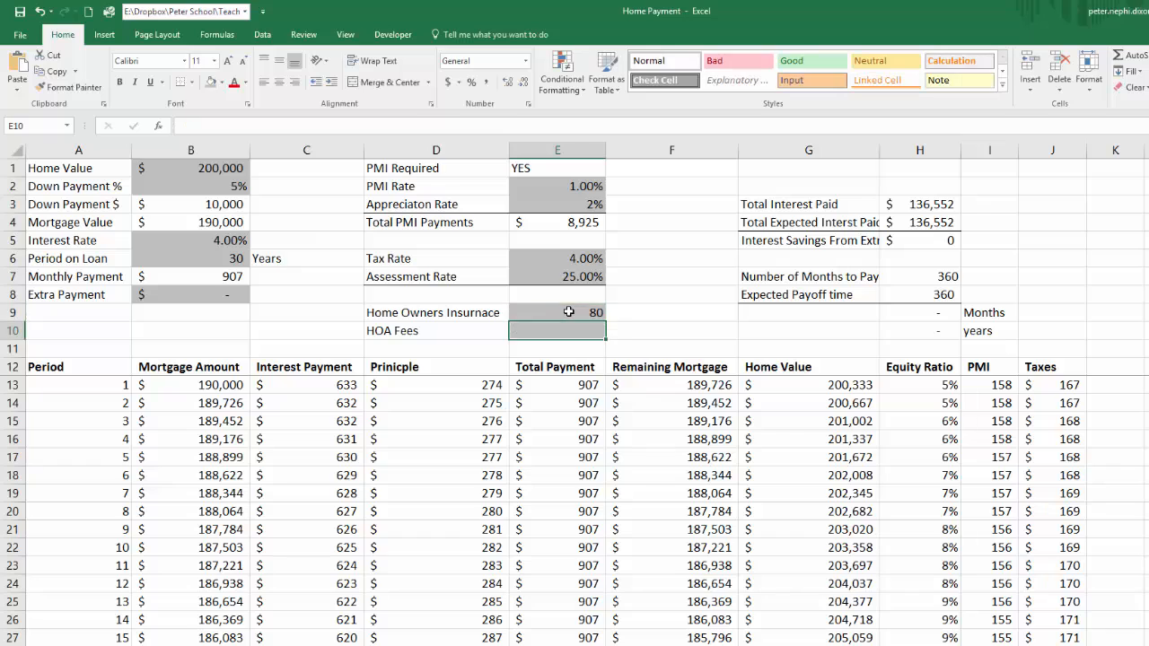
left_click(568, 311)
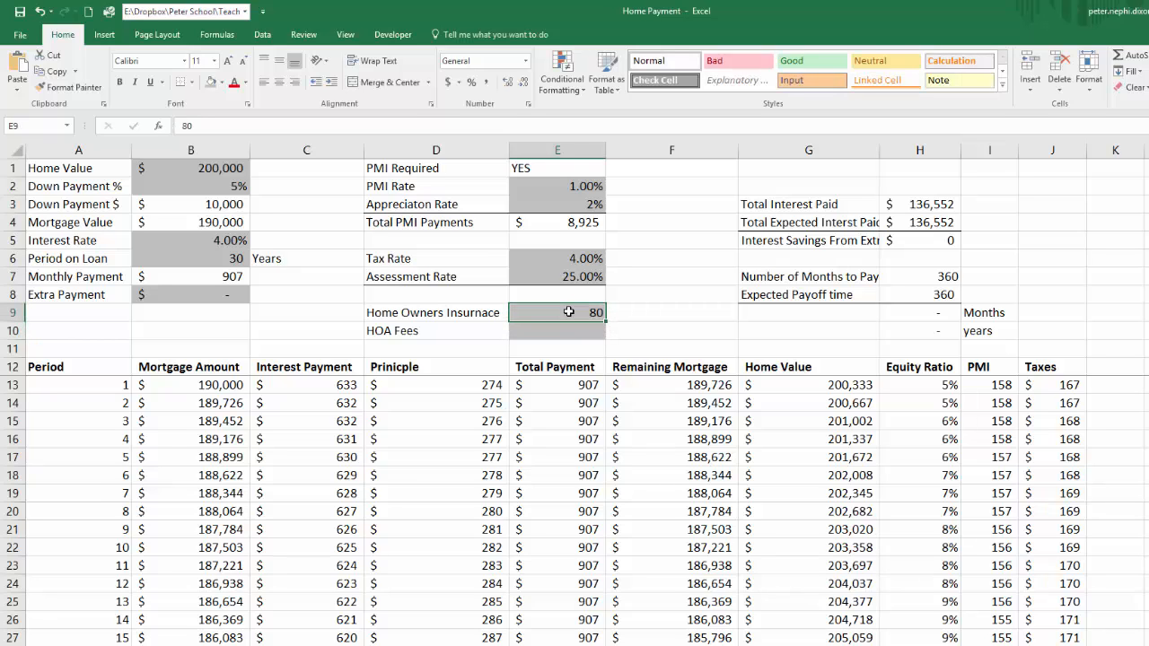
key("Return")
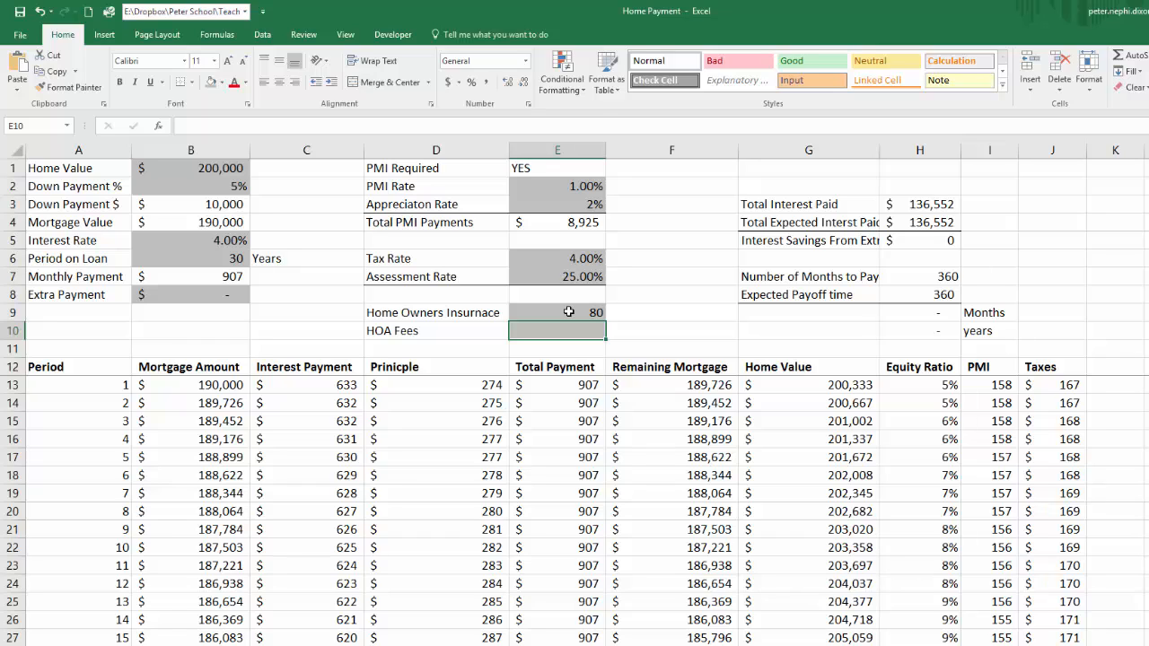
type("100")
key("Return")
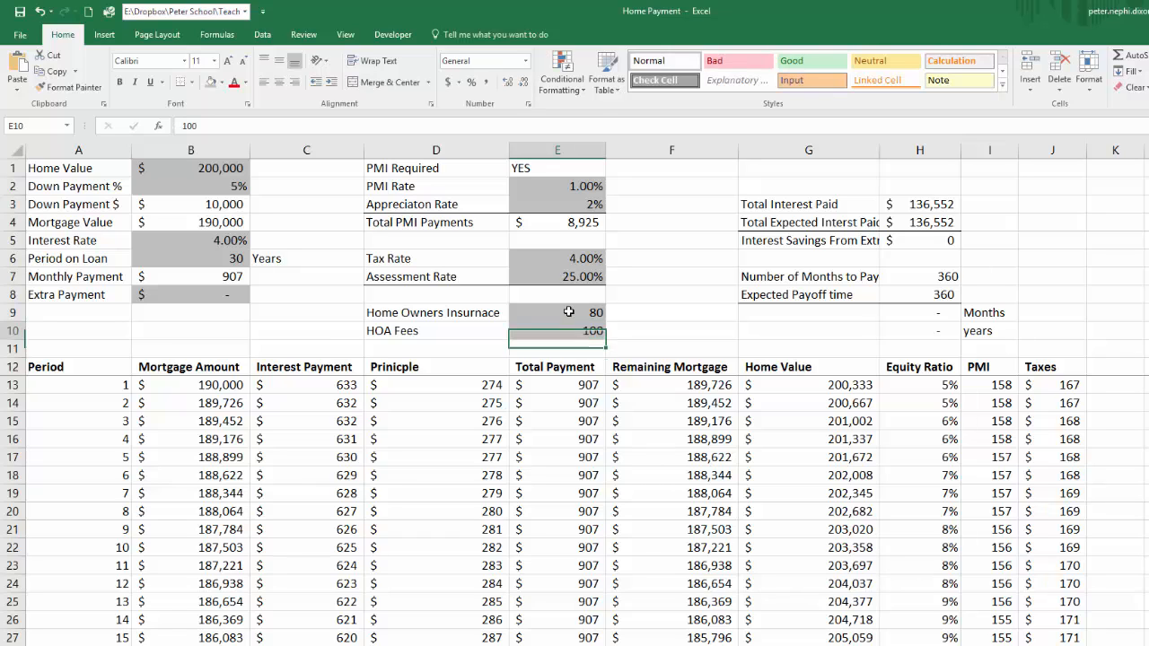
- Start a monthly payment breakdown by labelling cell J2 "P & I"
key("Up")
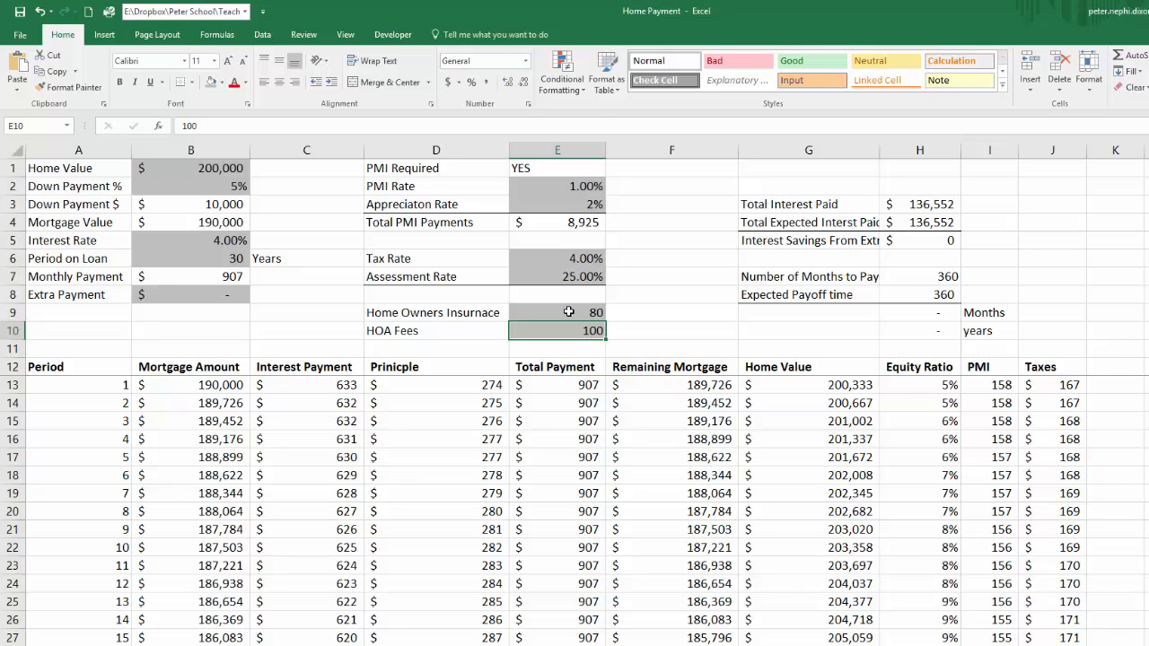
key("Right")
key("Right")
key("Right")
key("Right")
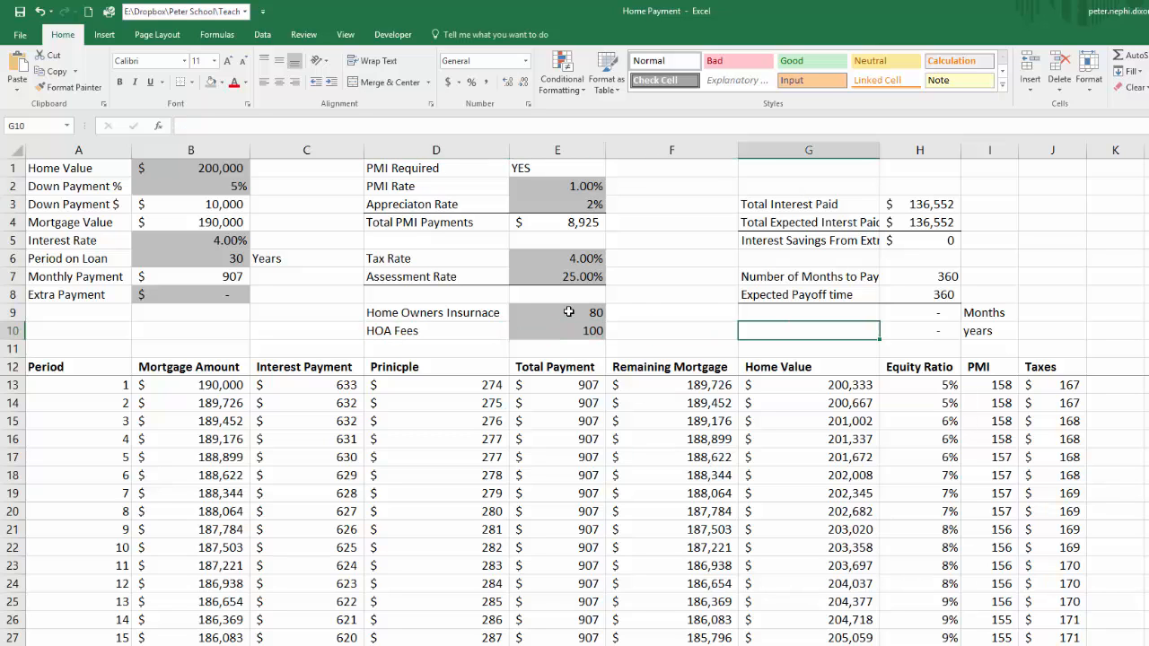
key("Up")
key("Right")
key("Up")
key("Up")
key("Up")
key("Up")
key("Up")
key("Up")
key("Up")
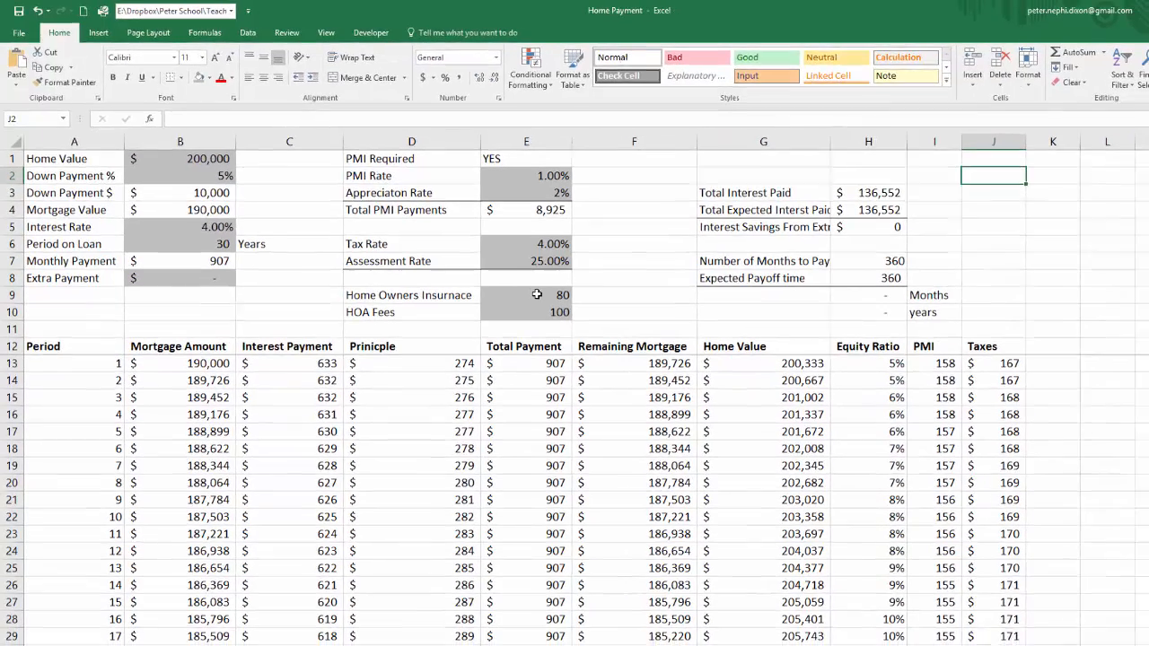
type("P")
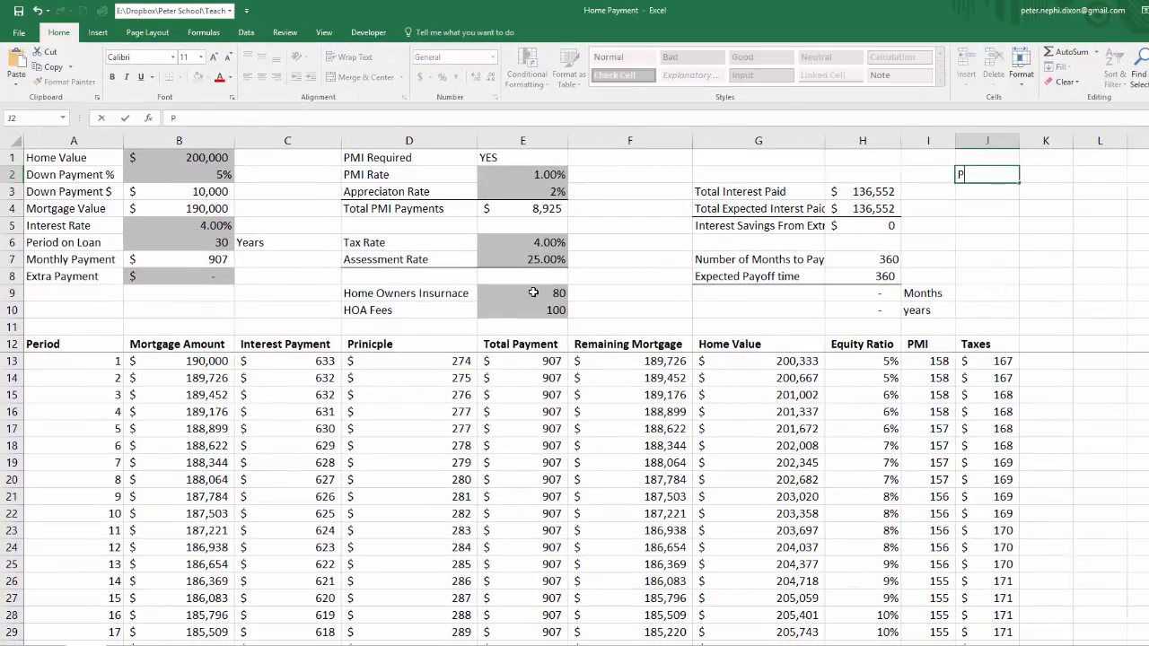
type("rincimp")
key("BackSpace")
key("BackSpace")
key("BackSpace")
key("BackSpace")
key("BackSpace")
key("BackSpace")
type("&")
key("Tab")
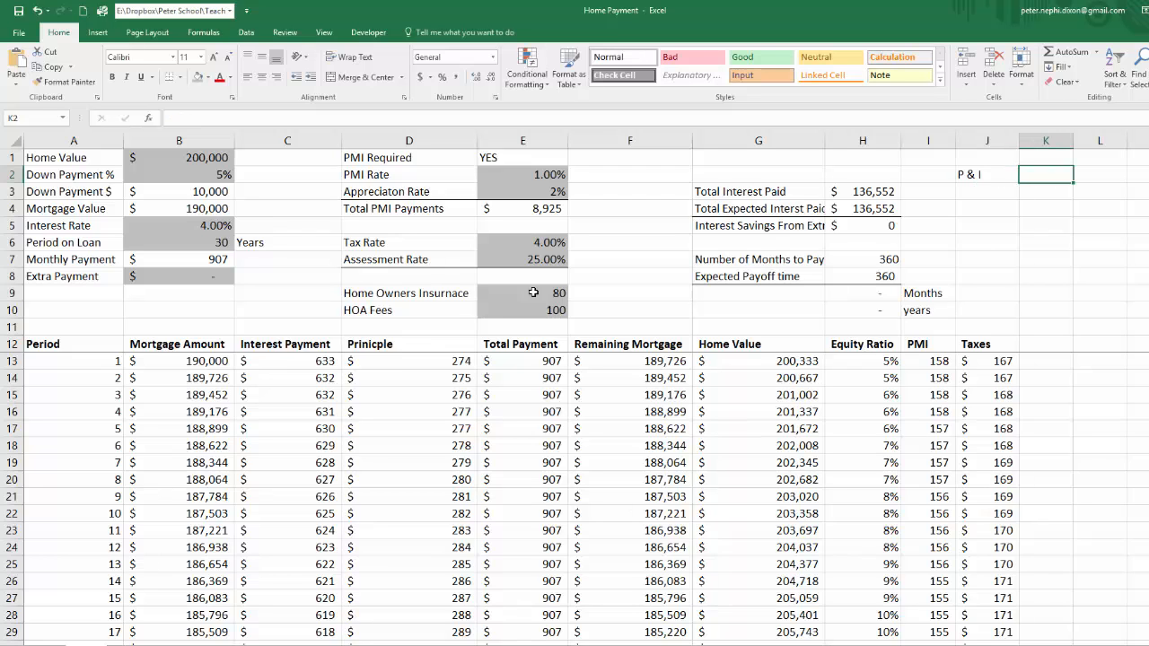
- Calculate P & I in K2 as the monthly payment plus the extra payment: =B7+B8
type("=")
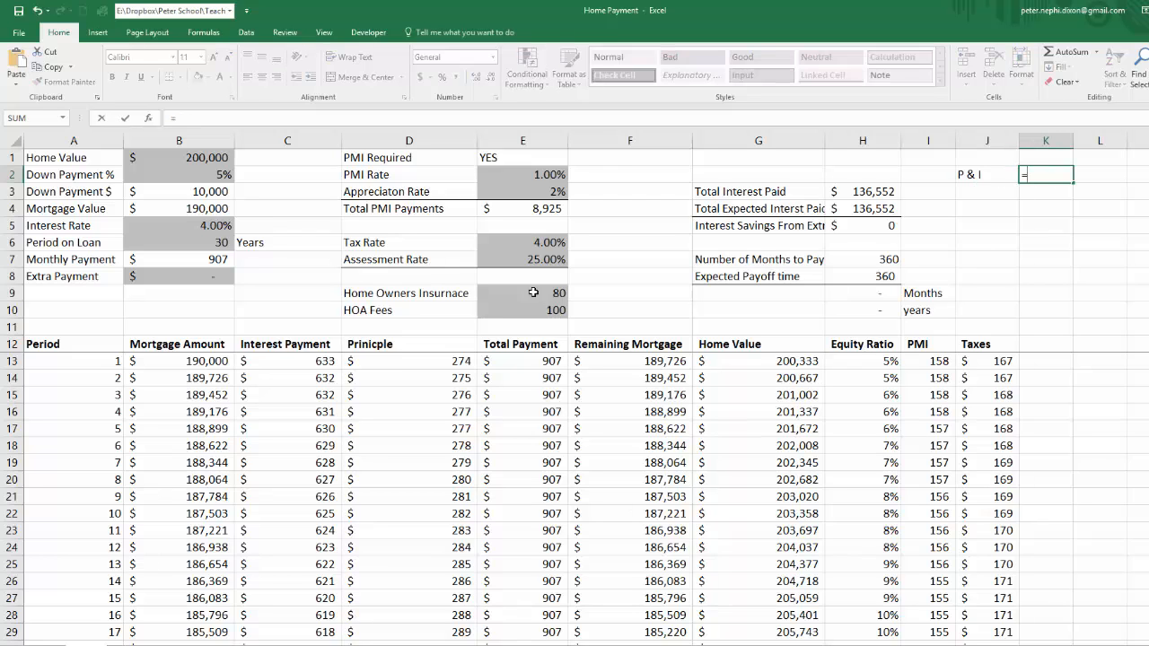
key("Left")
key("Left")
key("Left")
key("Left")
key("Left")
key("Left")
key("Left")
key("Left")
key("Left")
key("Right")
key("Down")
key("Left")
key("Down")
key("Down")
key("Down")
key("Down")
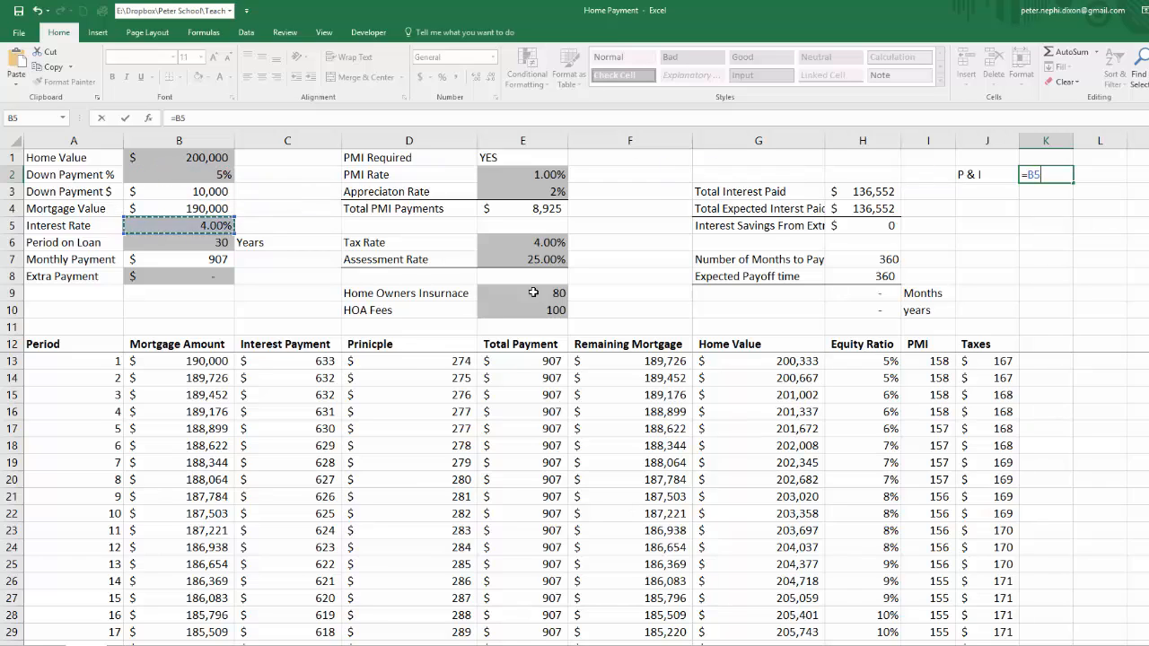
type("+")
key("Left")
key("Left")
key("Left")
key("Left")
key("Left")
key("Left")
key("Left")
key("Left")
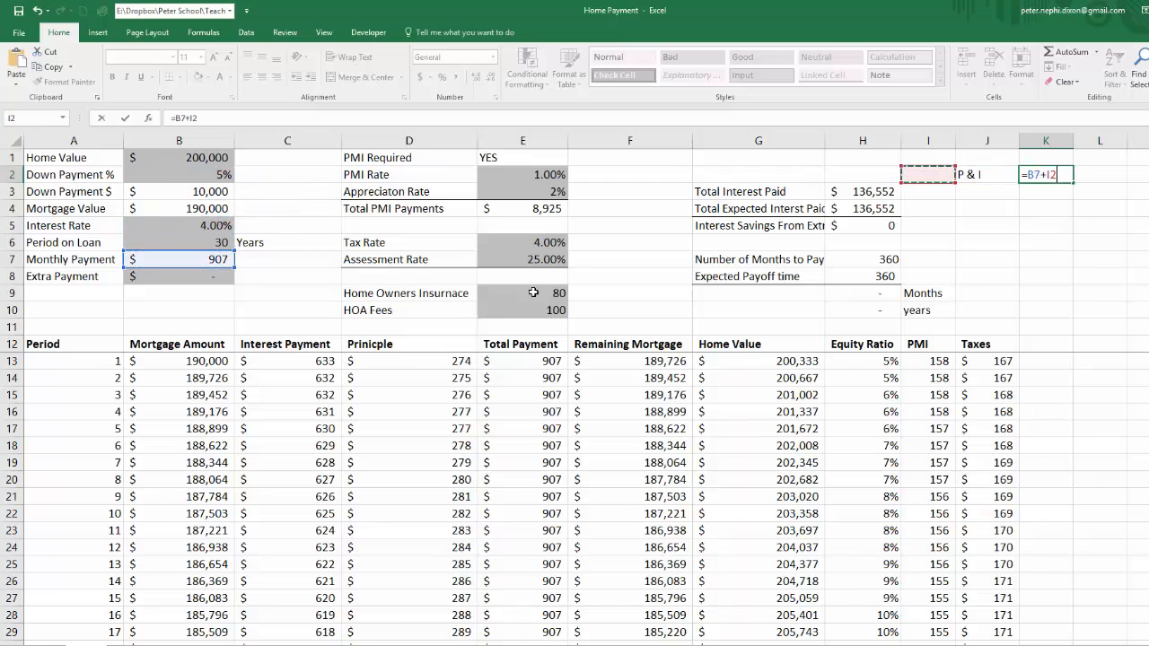
key("Down")
key("Down")
key("Down")
key("Down")
key("Down")
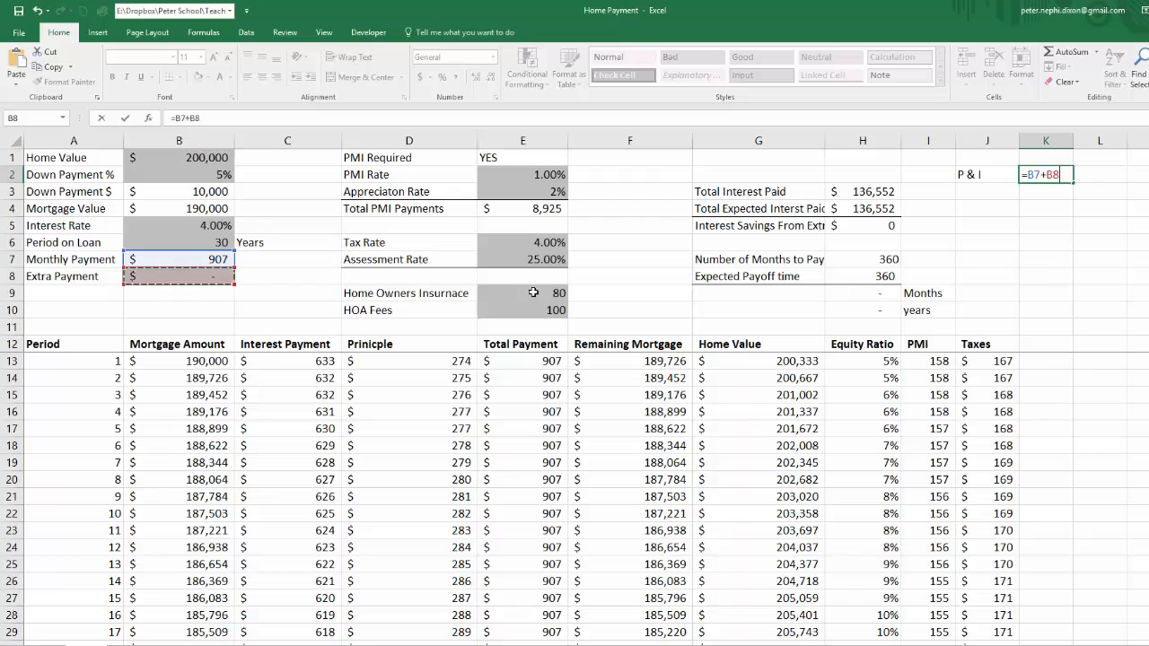
key("Return")
- Add a "PMI" label in J3 and link K3 to the first period's PMI with =I13
key("Left")
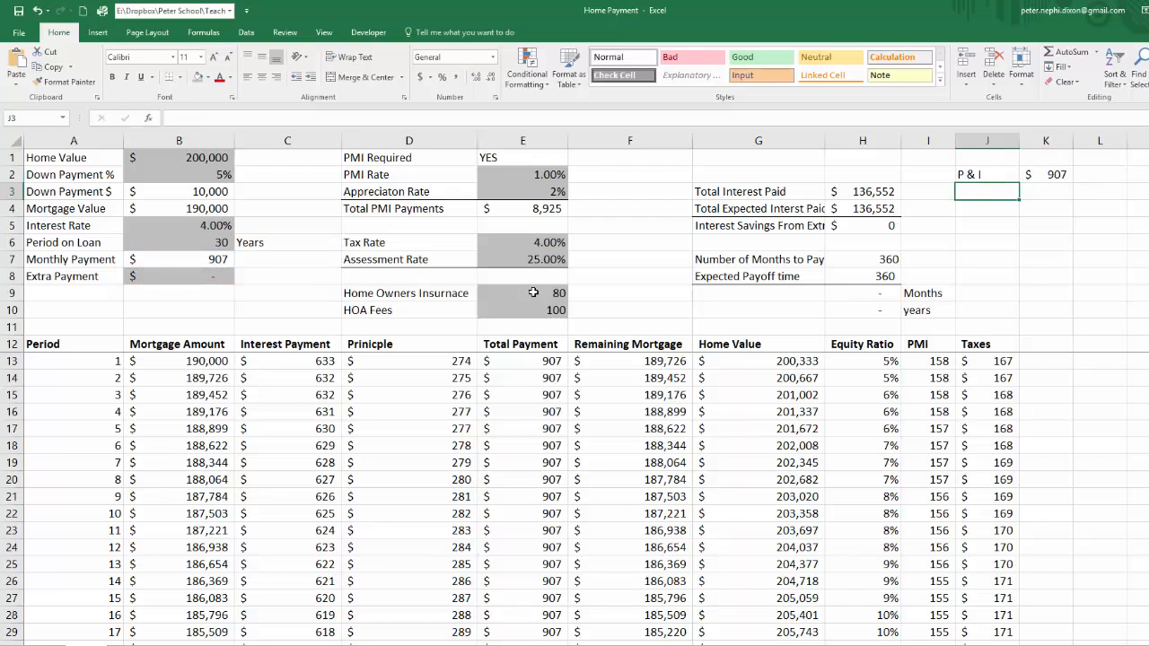
type("PMI")
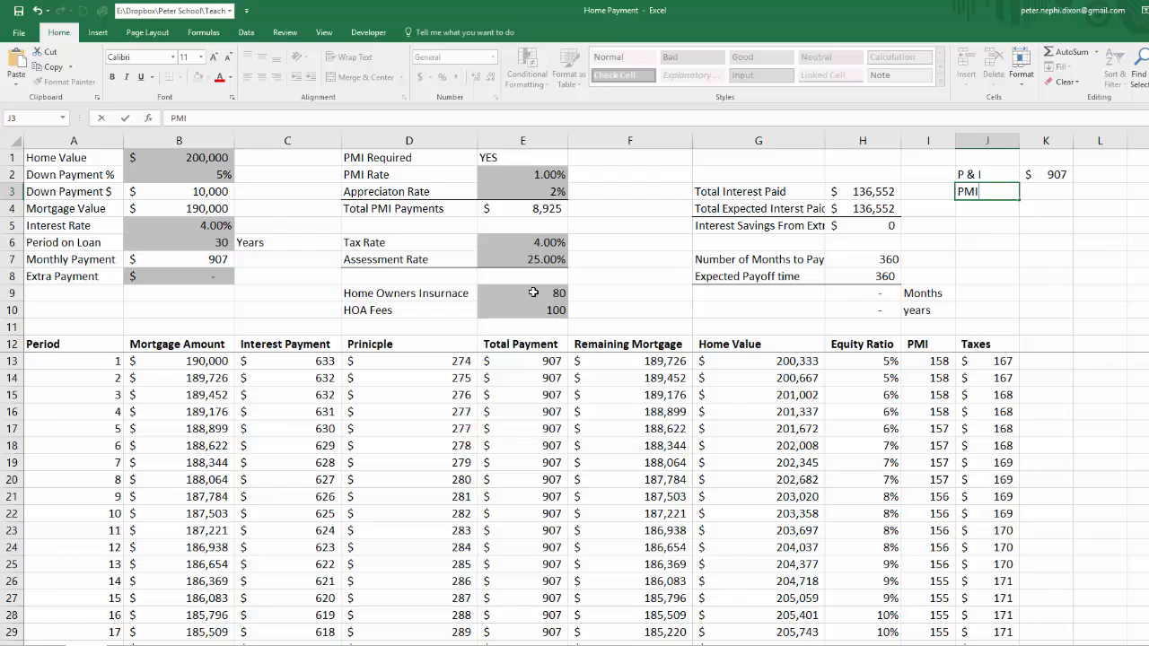
key("Tab")
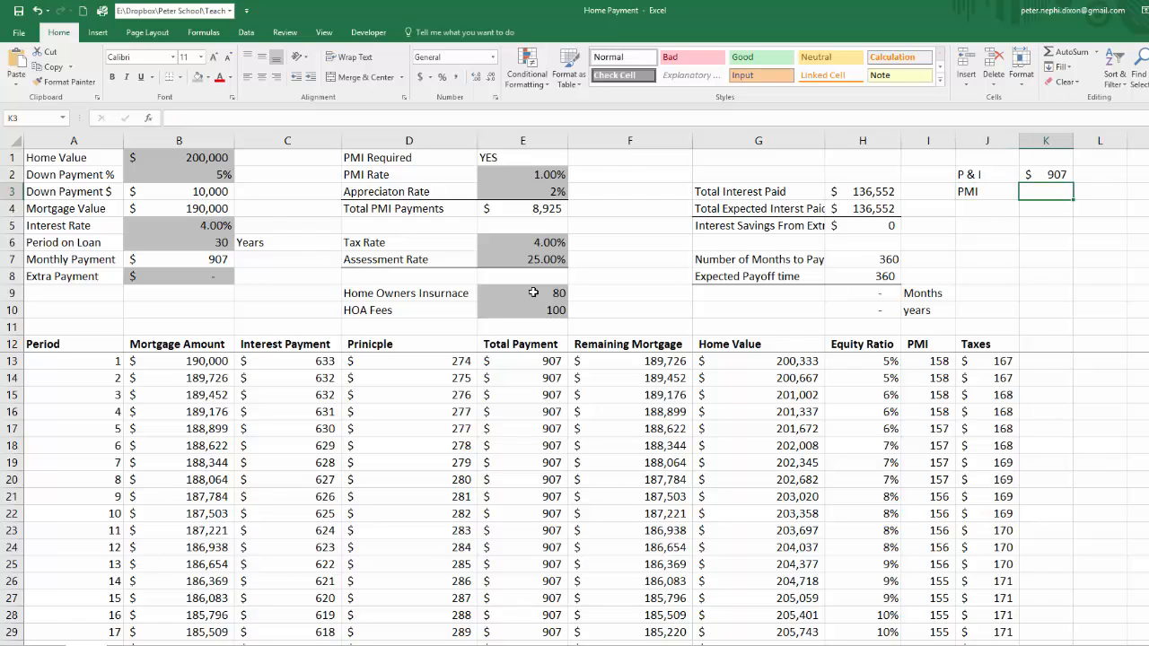
type("=")
key("Down")
key("Down")
key("Down")
key("Down")
key("Down")
key("Down")
key("Down")
key("Down")
key("Left")
key("Left")
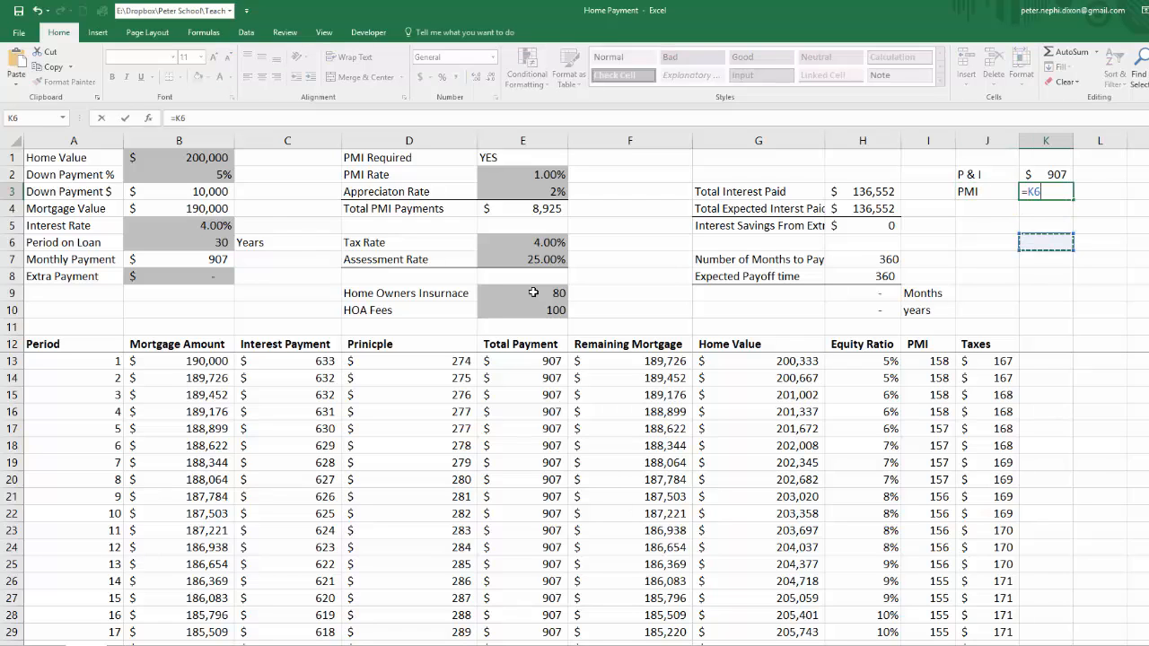
key("Down")
key("Down")
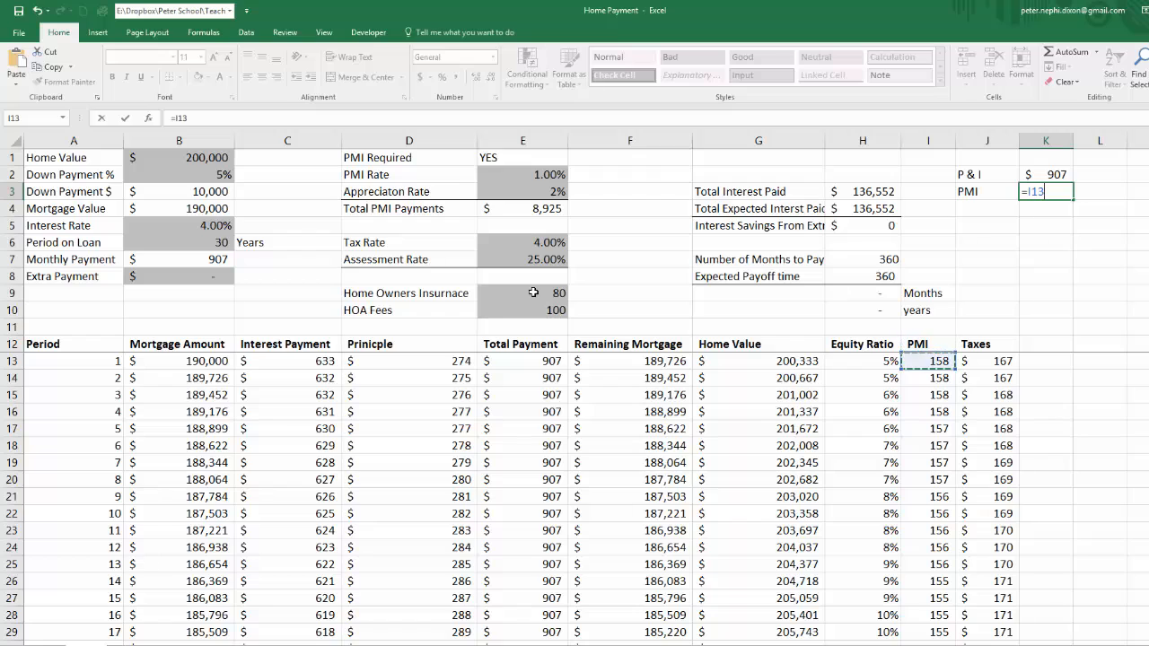
key("Return")
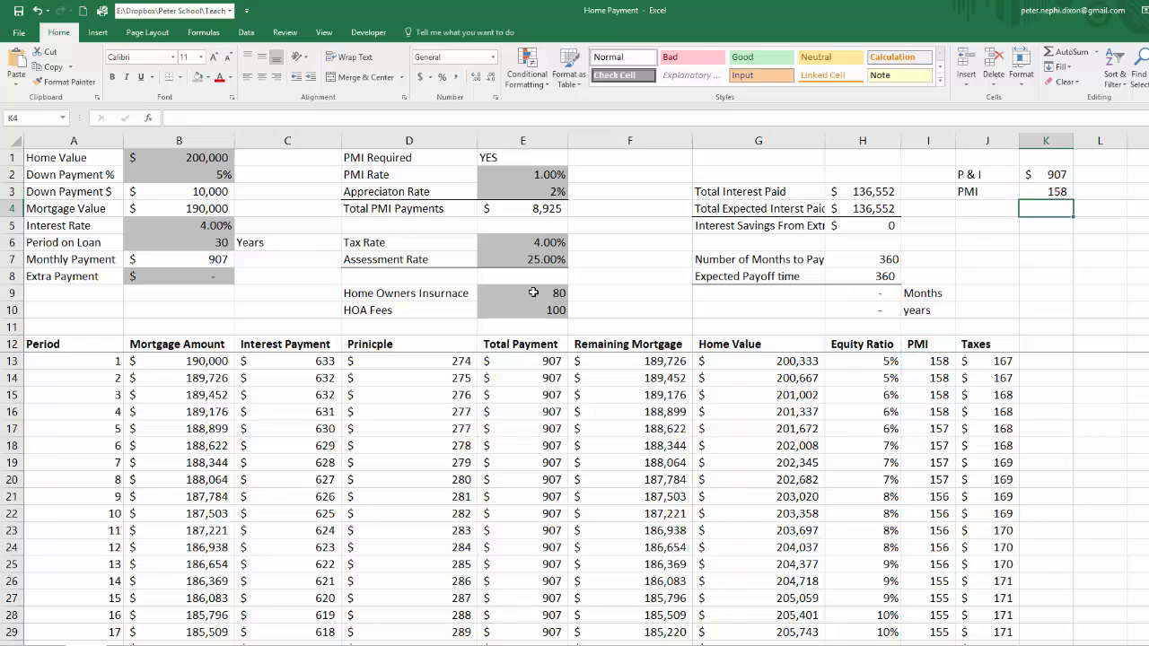
- Add a "Taxes" label in J4 and link K4 to the first period's tax amount with =J13
key("Up")
key("Left")
key("Down")
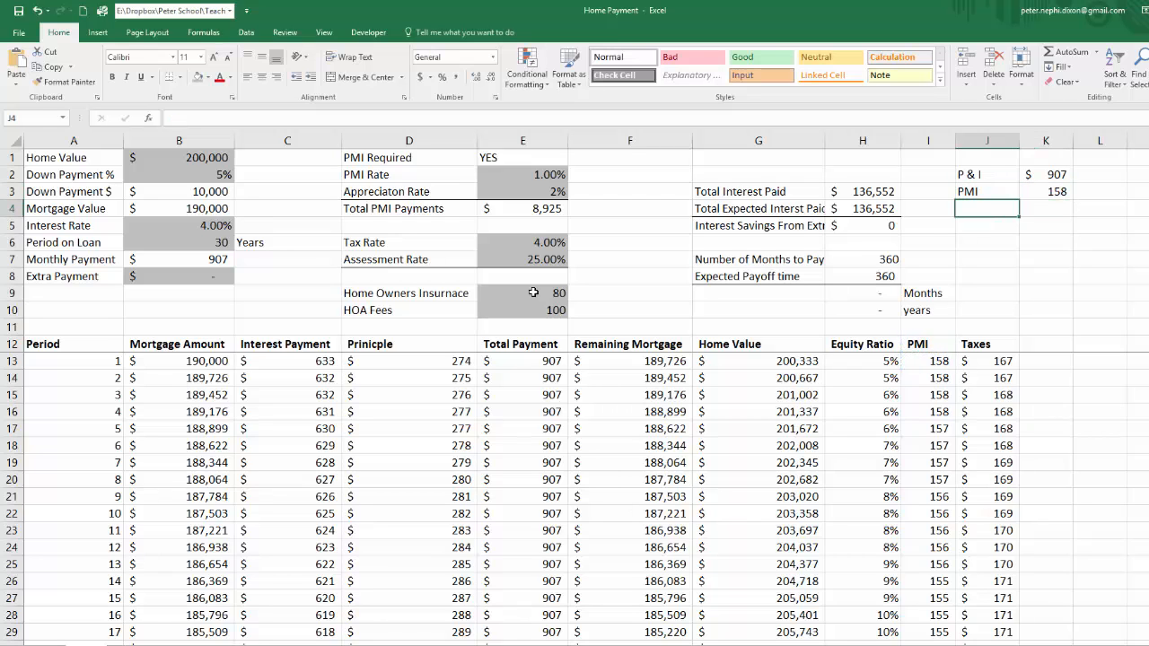
type("Taxes")
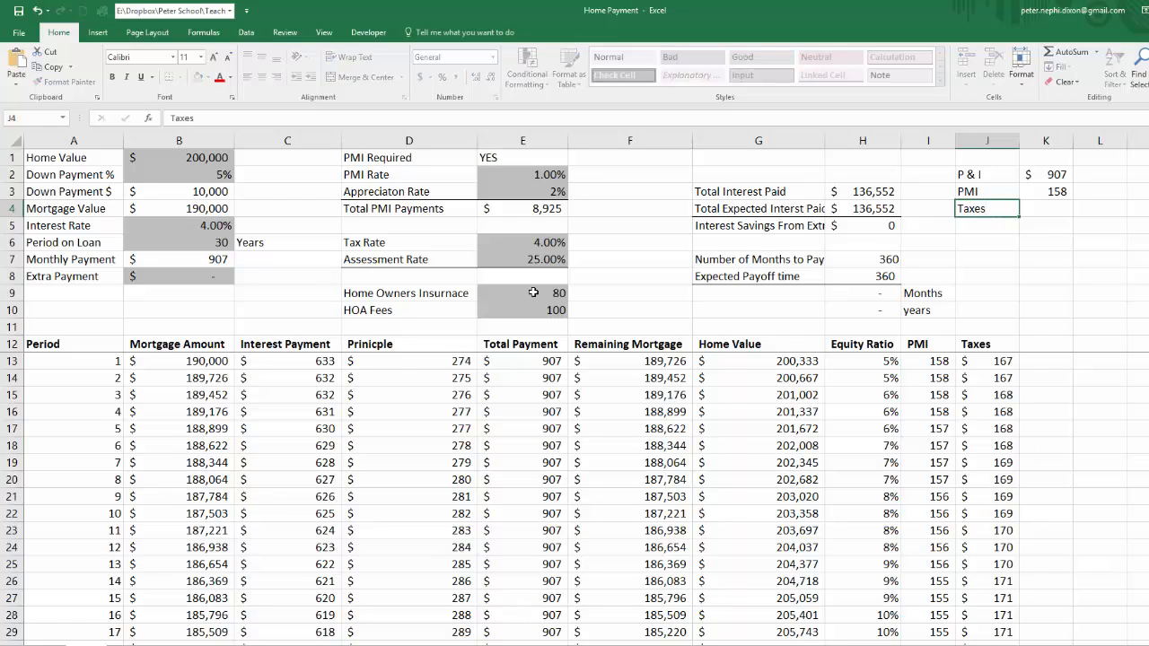
key("Right")
type("=")
key("Down")
key("Down")
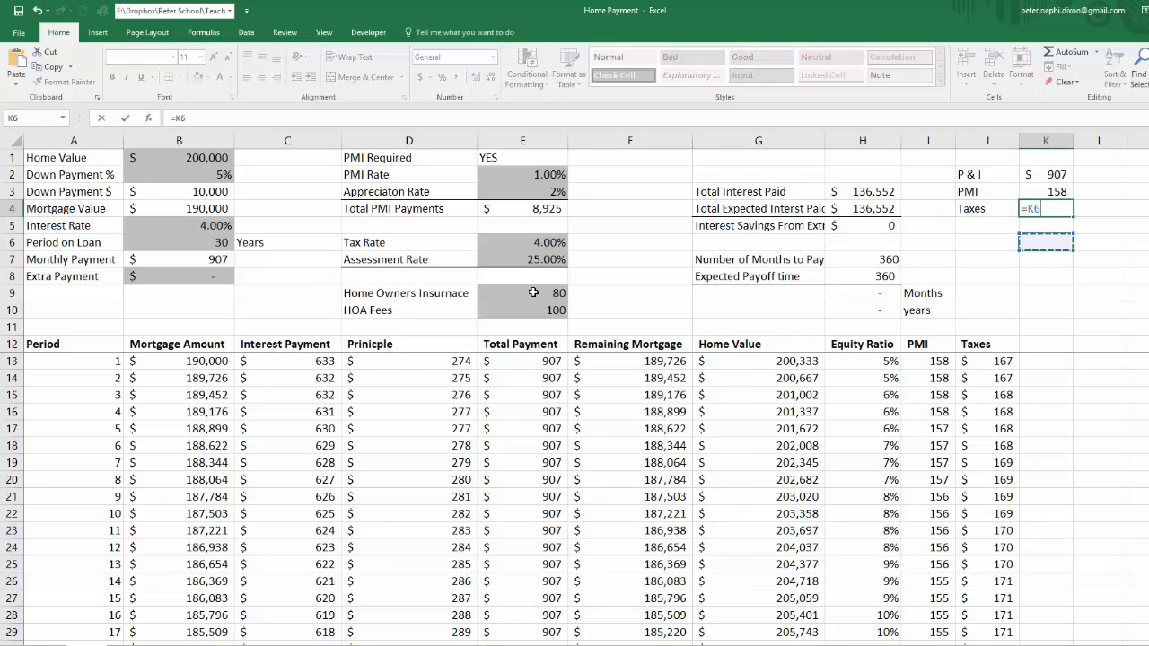
key("Down")
key("Down")
key("Down")
key("Down")
key("Down")
key("Down")
key("Down")
key("Left")
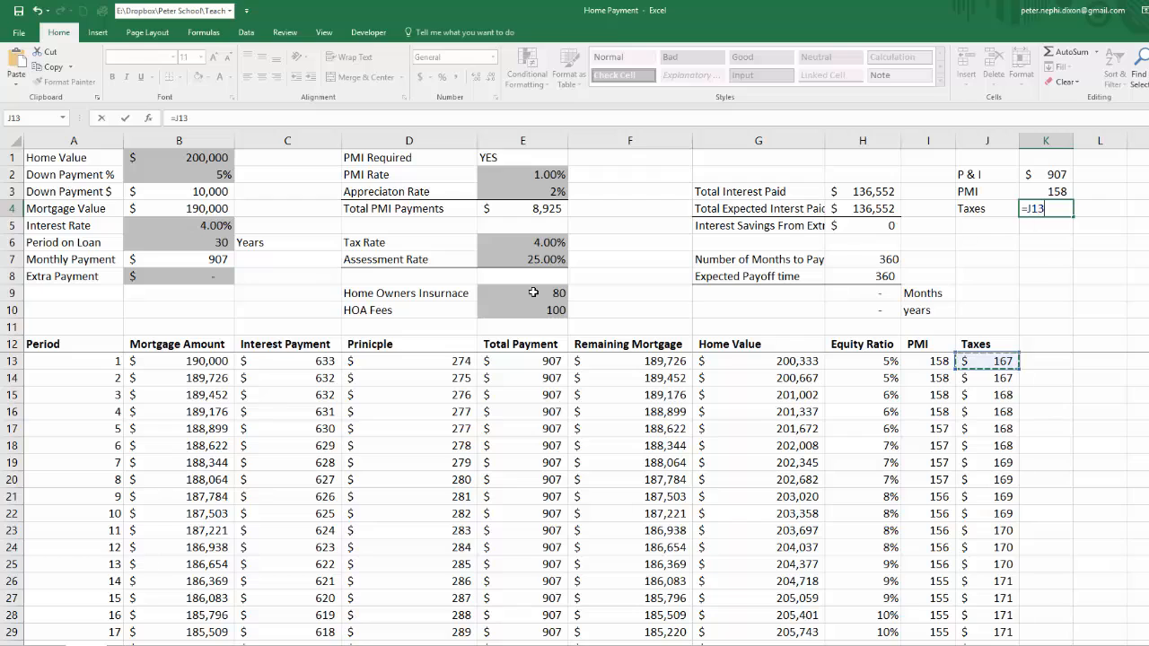
key("Return")
- Add an "Insurance" label in J5 and link K5 to the home owners insurance input with =E9
key("Left")
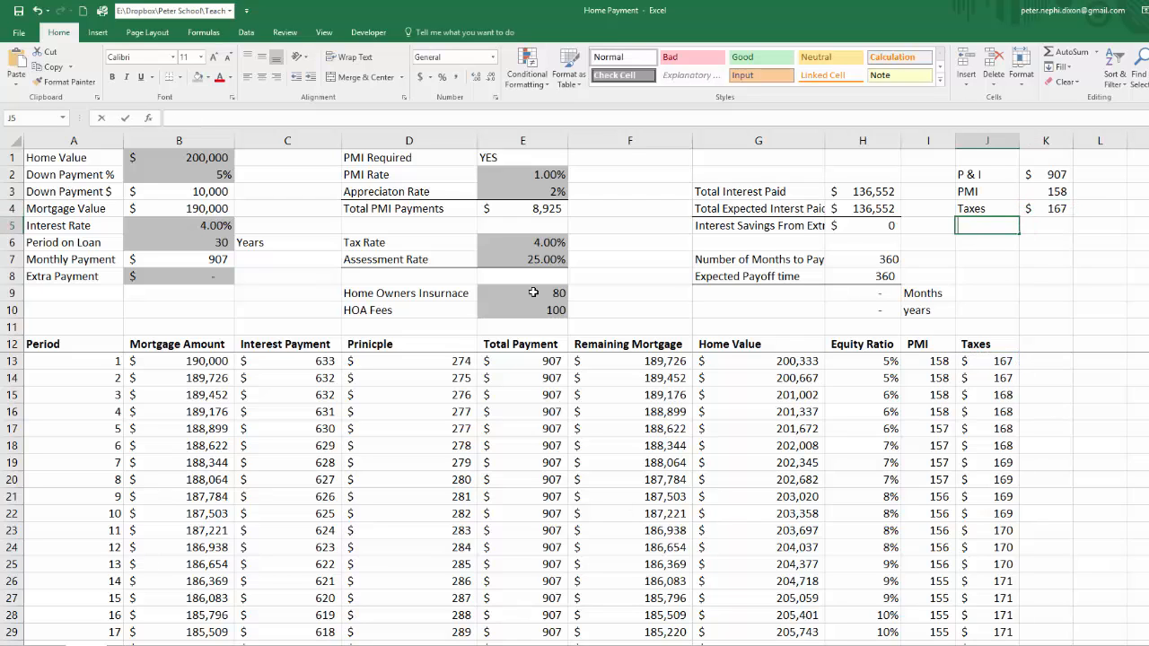
type("Insurance")
key("Tab")
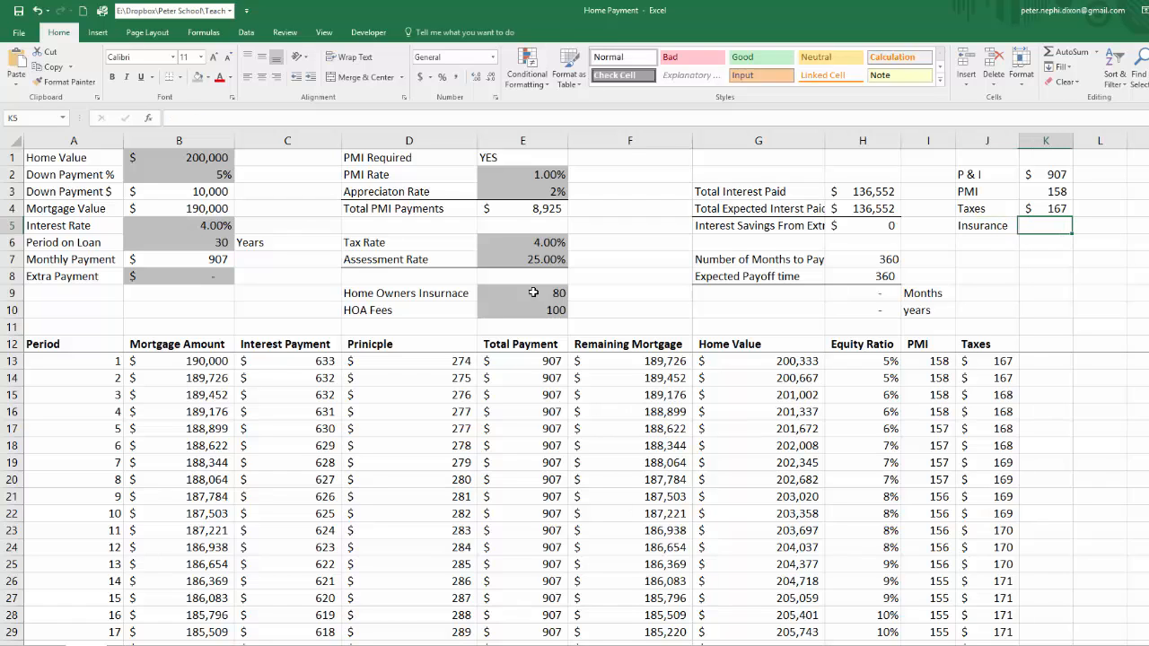
type("=")
left_click(548, 293)
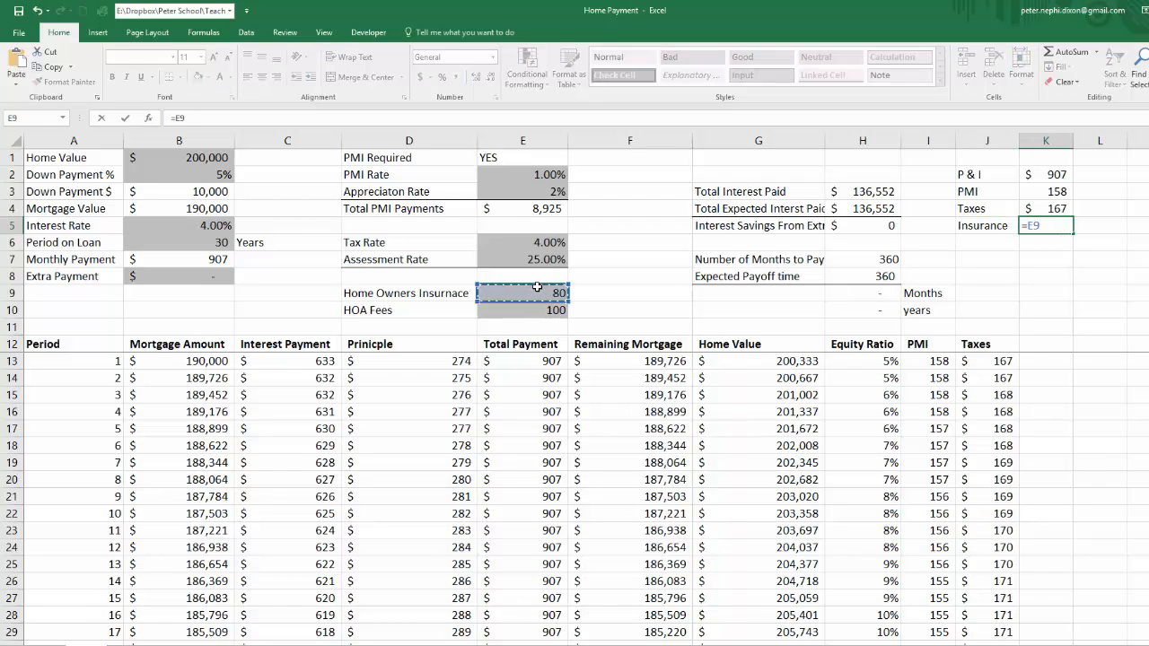
key("Return")
- Add an "HOA" label in J6 and link K6 to the HOA fees input with =E10
left_click(991, 244)
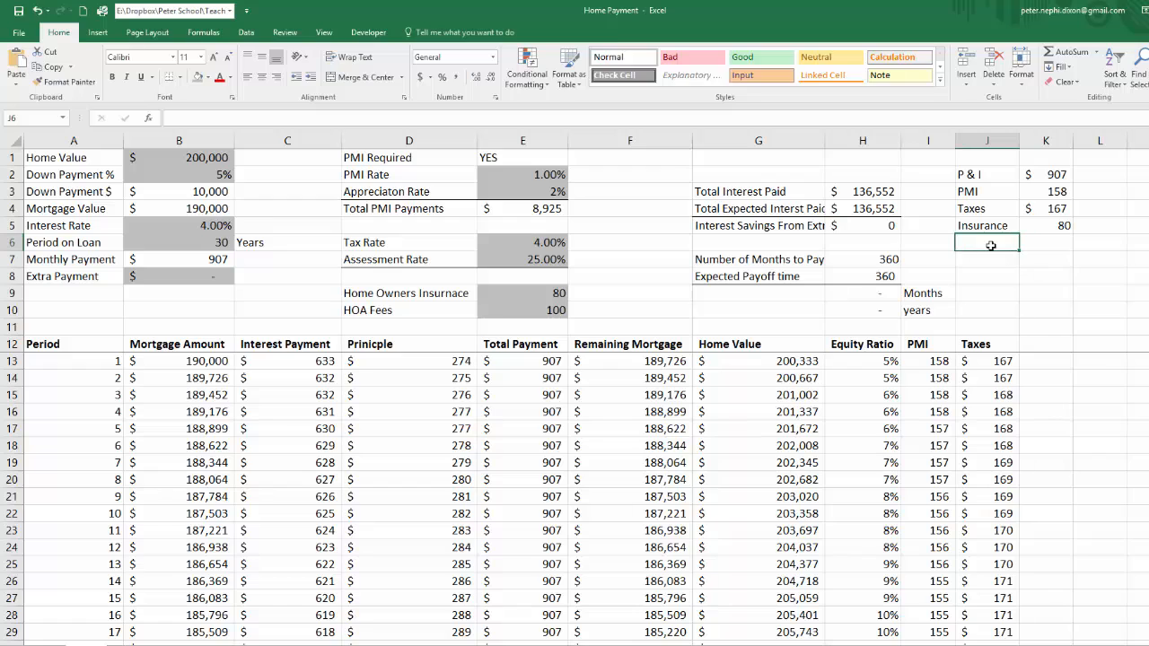
type("HOA")
key("Tab")
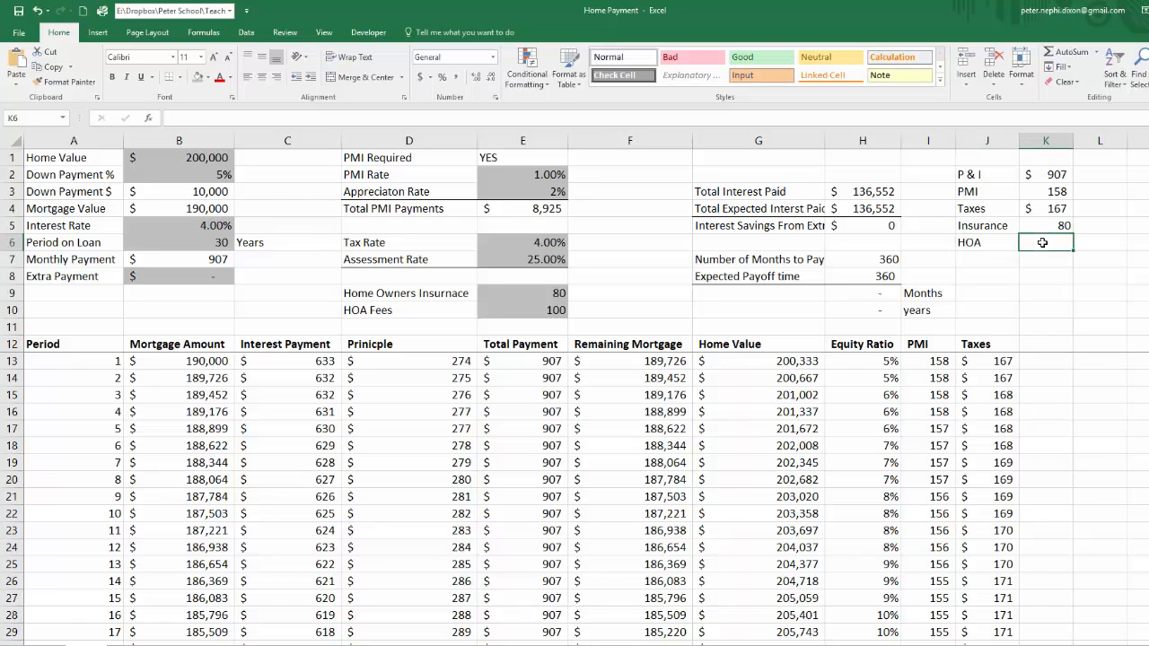
type("=")
left_click(548, 310)
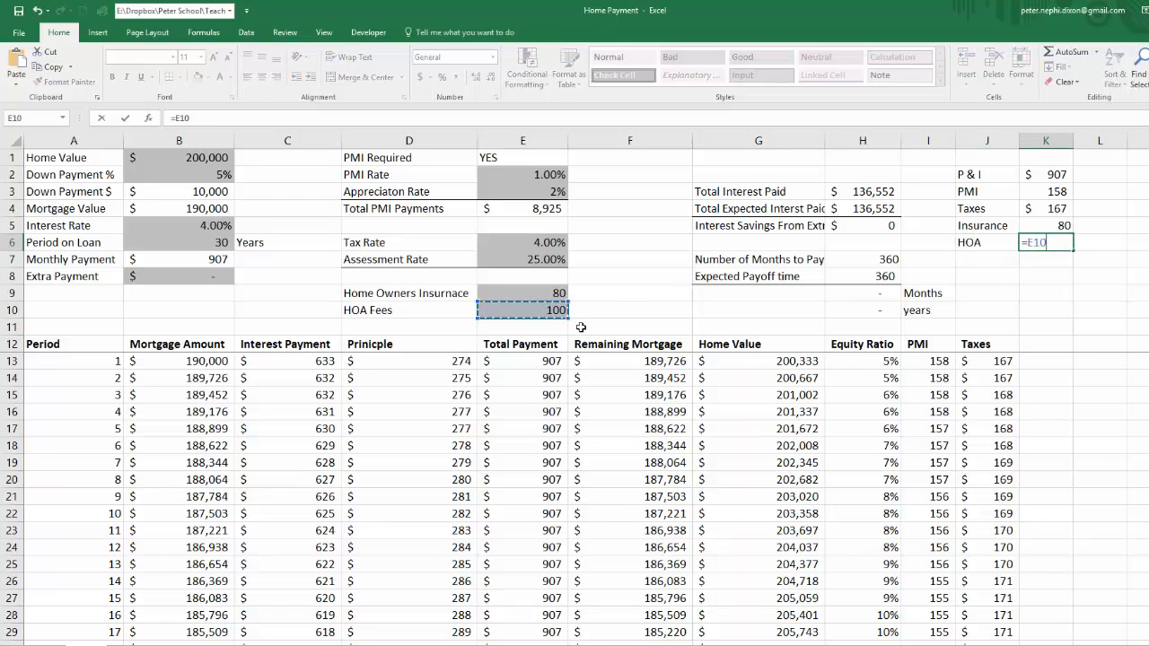
key("Return")
- Add a bottom border under the HOA row, J6:K6, of the payment breakdown
left_click_drag(1055, 243, 986, 250)
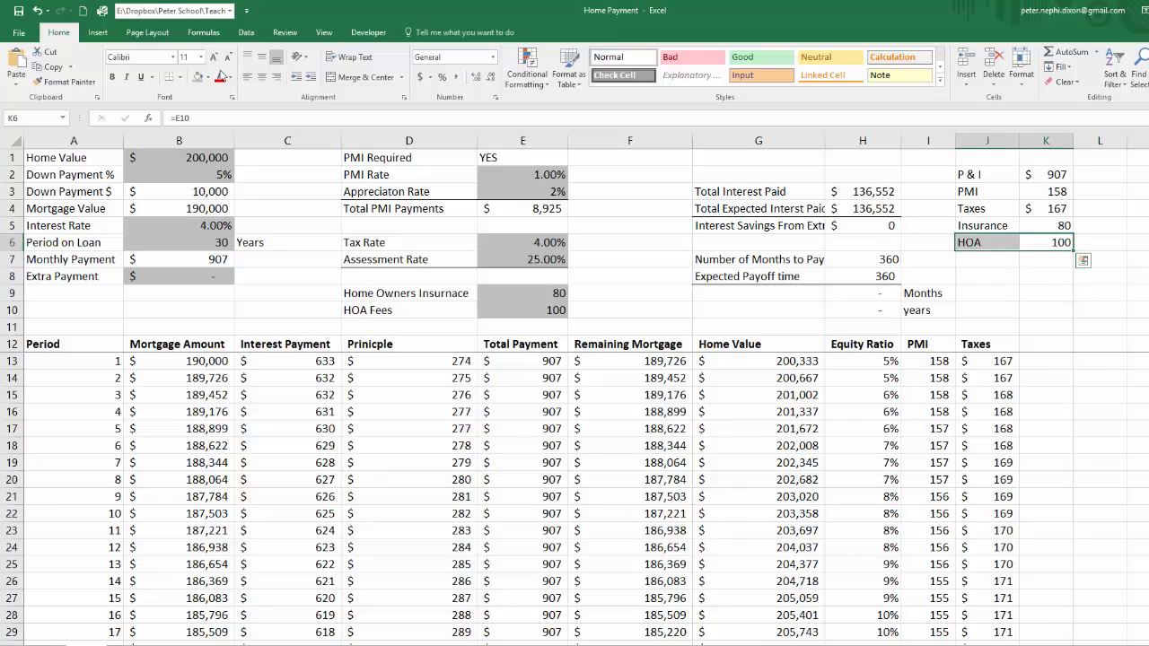
left_click(168, 84)
left_click(1055, 292)
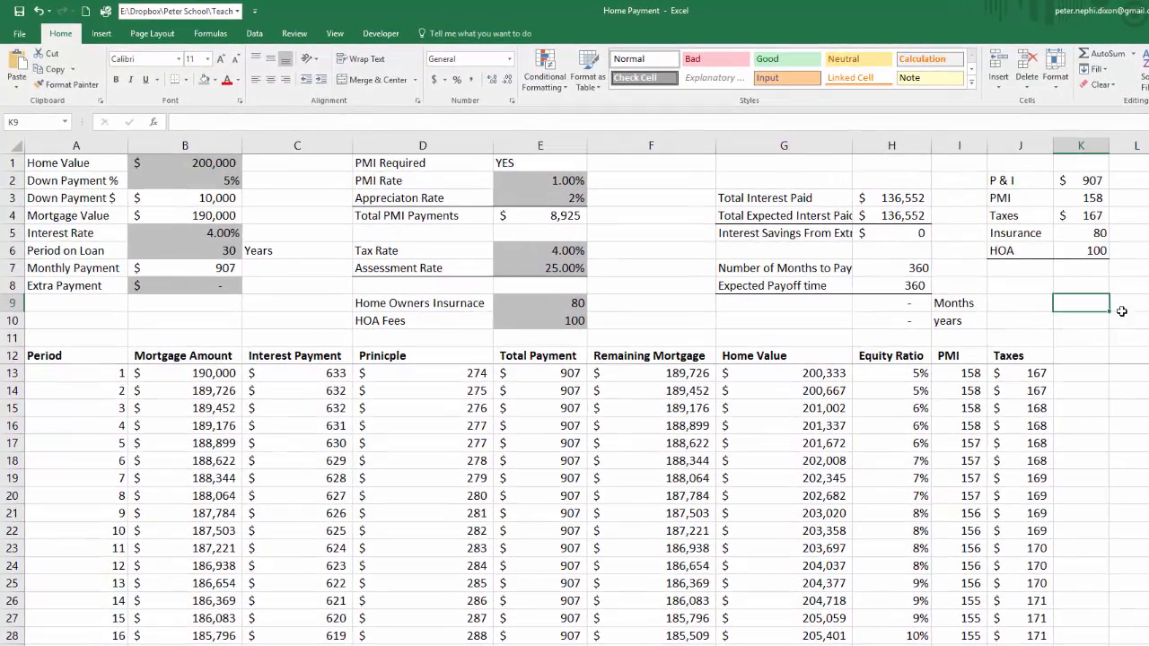
- Format K2:K7 as dollar accounting values with no decimal places
left_click(1102, 269)
left_click_drag(1082, 181, 1082, 268)
left_click(435, 79)
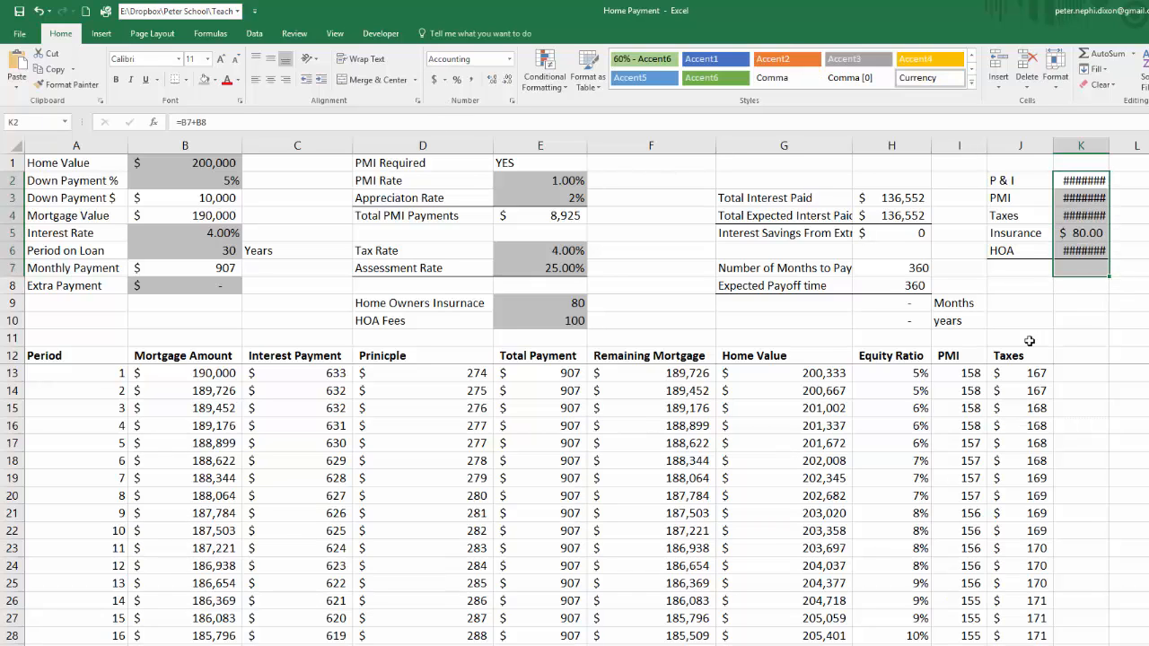
left_click(505, 80)
left_click(505, 80)
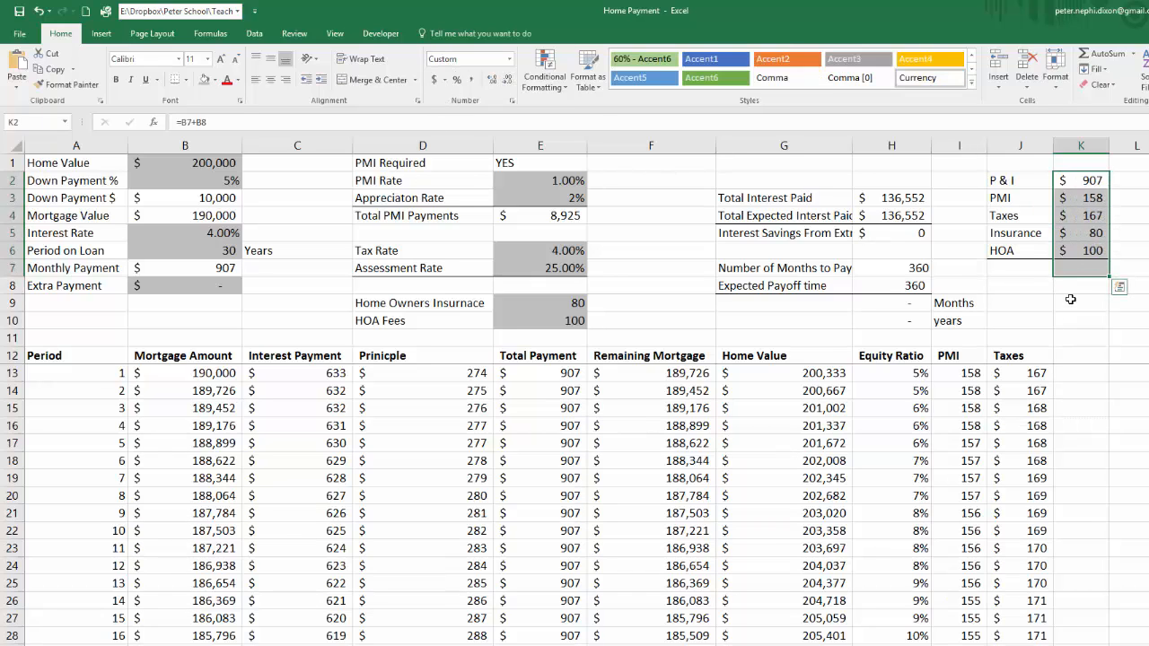
- Total the monthly costs in K7 with =SUM(K2:K6)
left_click(1079, 268)
type("=sum(")
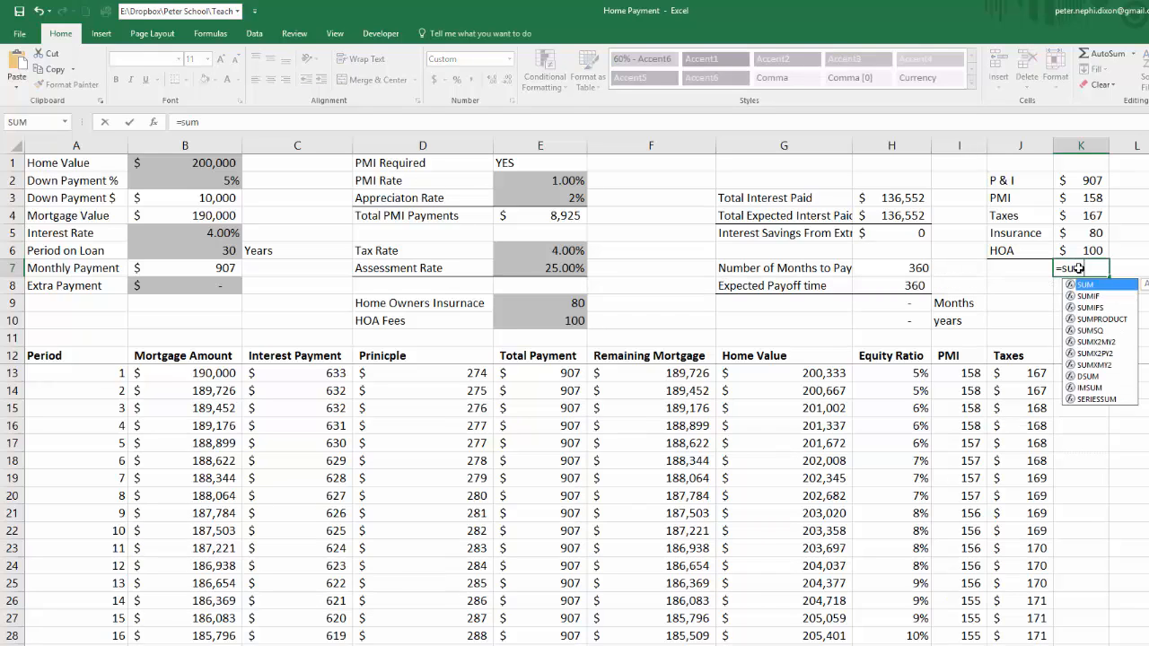
key("Up")
key("shift+Up")
key("shift+Up")
key("shift+Up")
key("shift+Up")
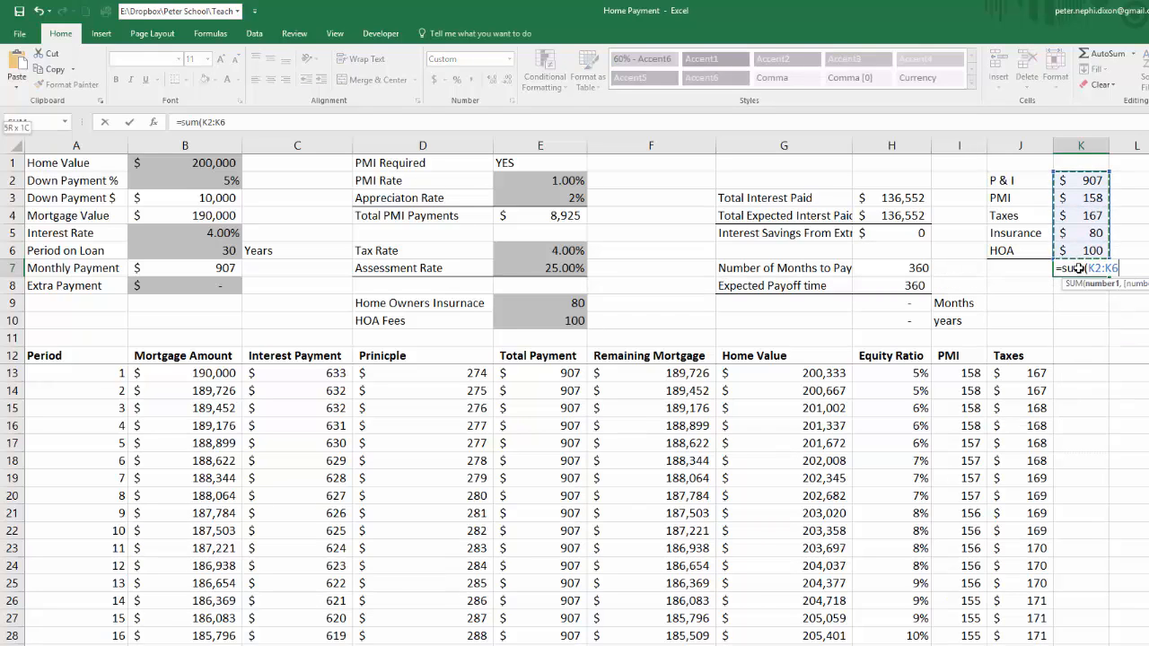
key("Return")
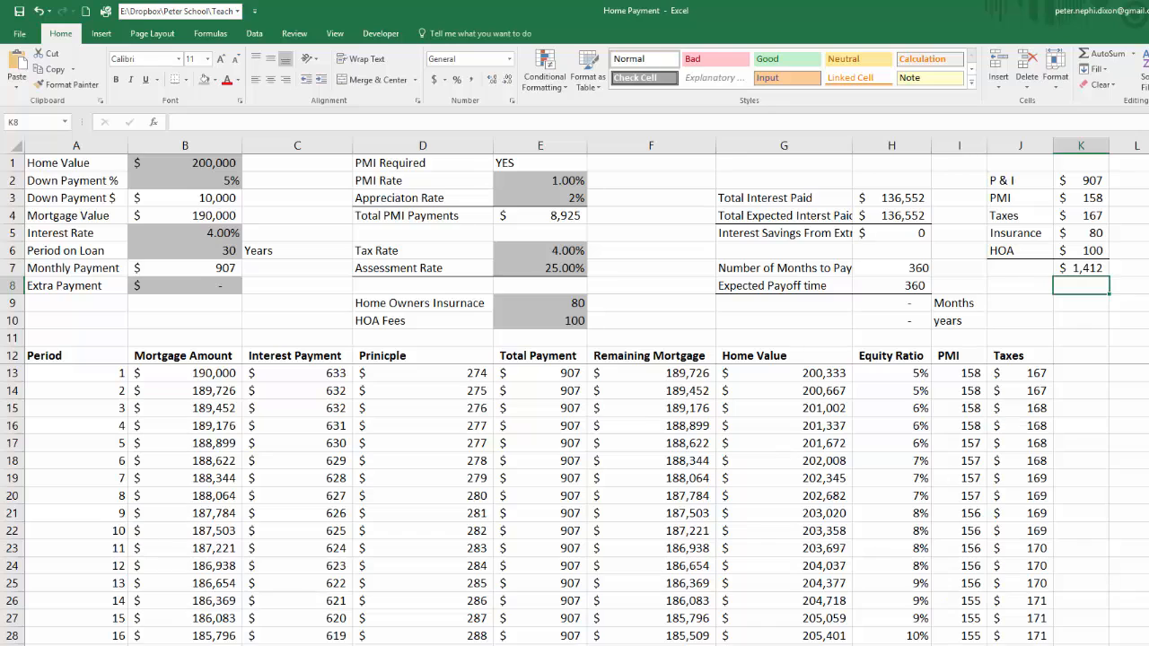
- Put a thick outside border around the payment breakdown, J2:K7
left_click(1088, 271)
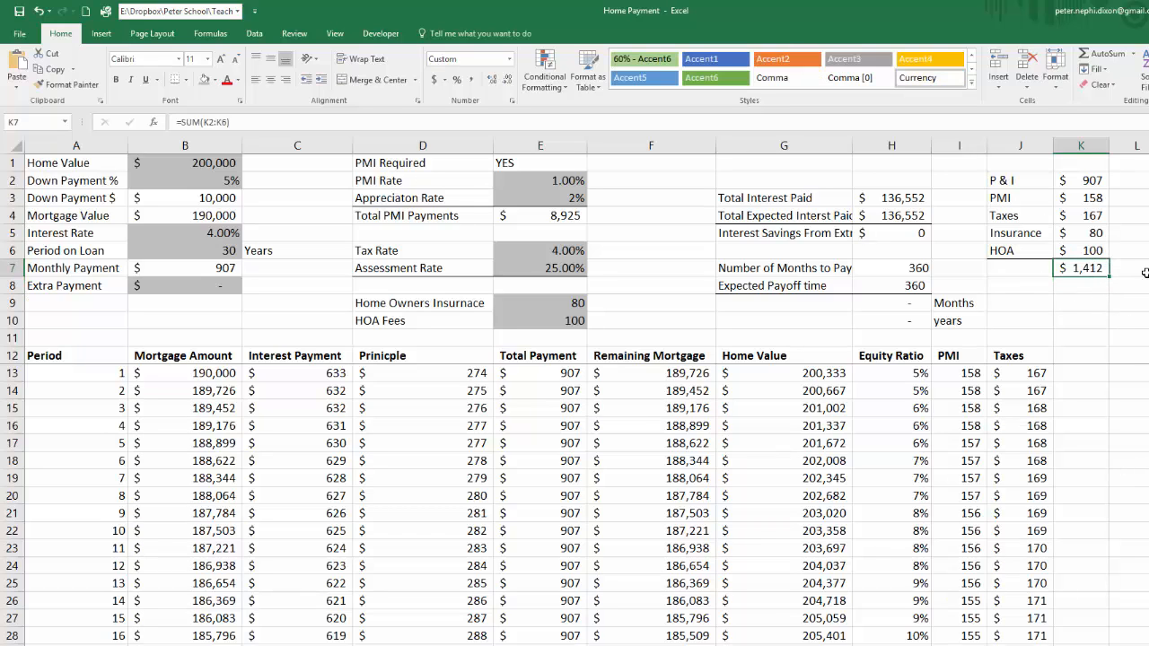
left_click_drag(1010, 183, 1095, 271)
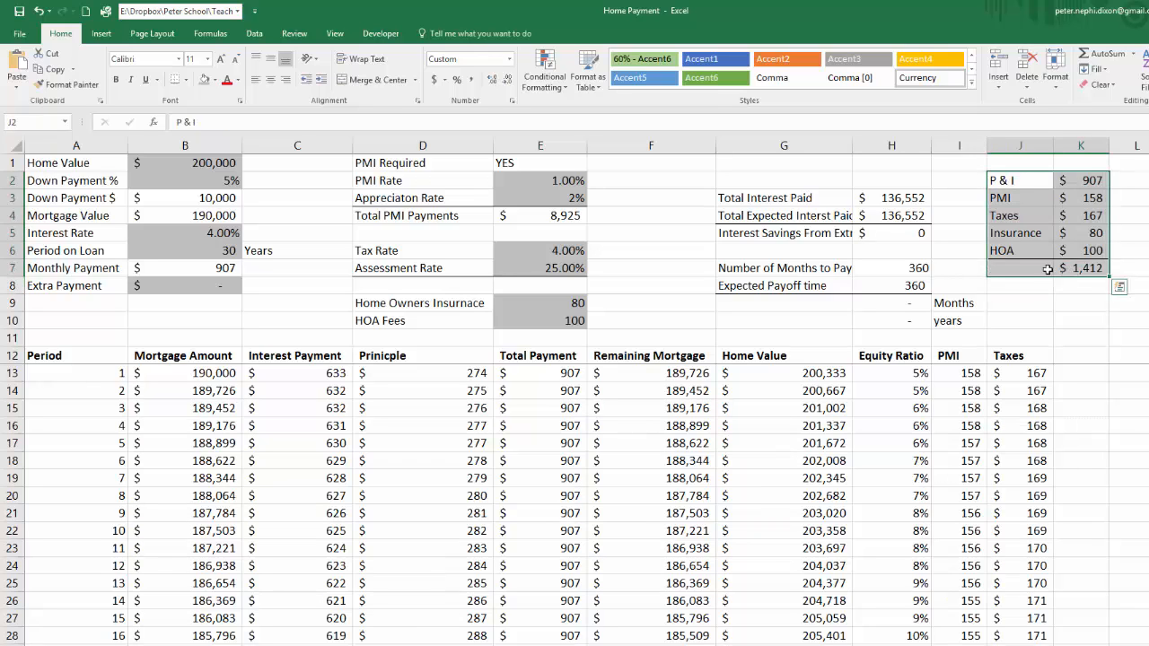
left_click(187, 80)
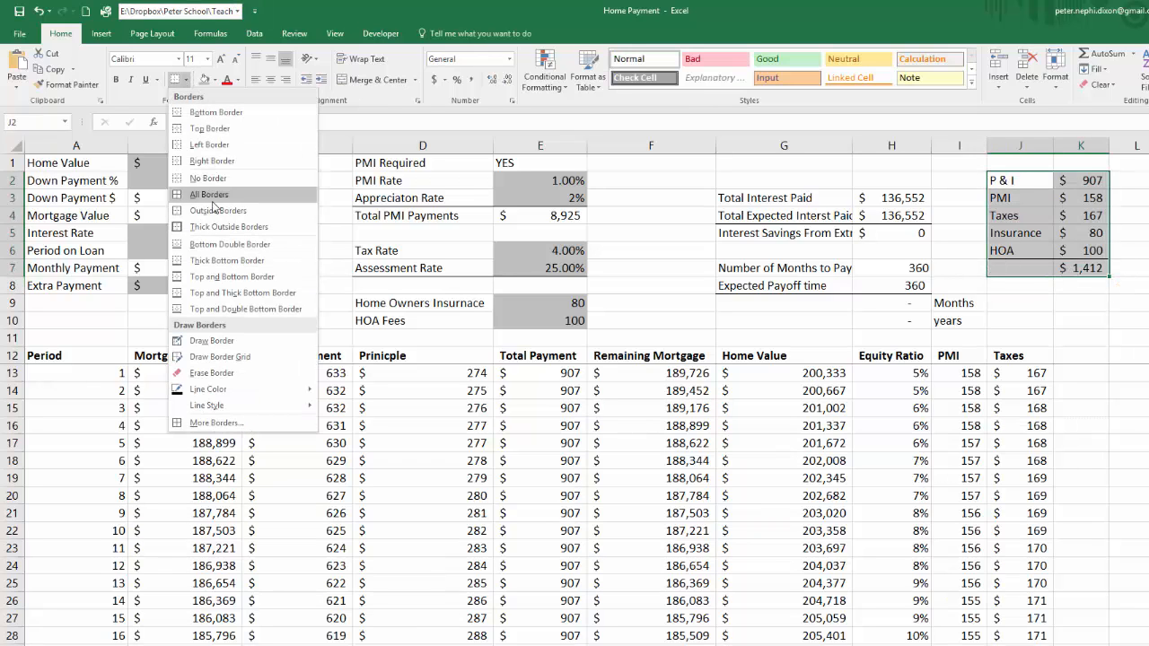
left_click(225, 229)
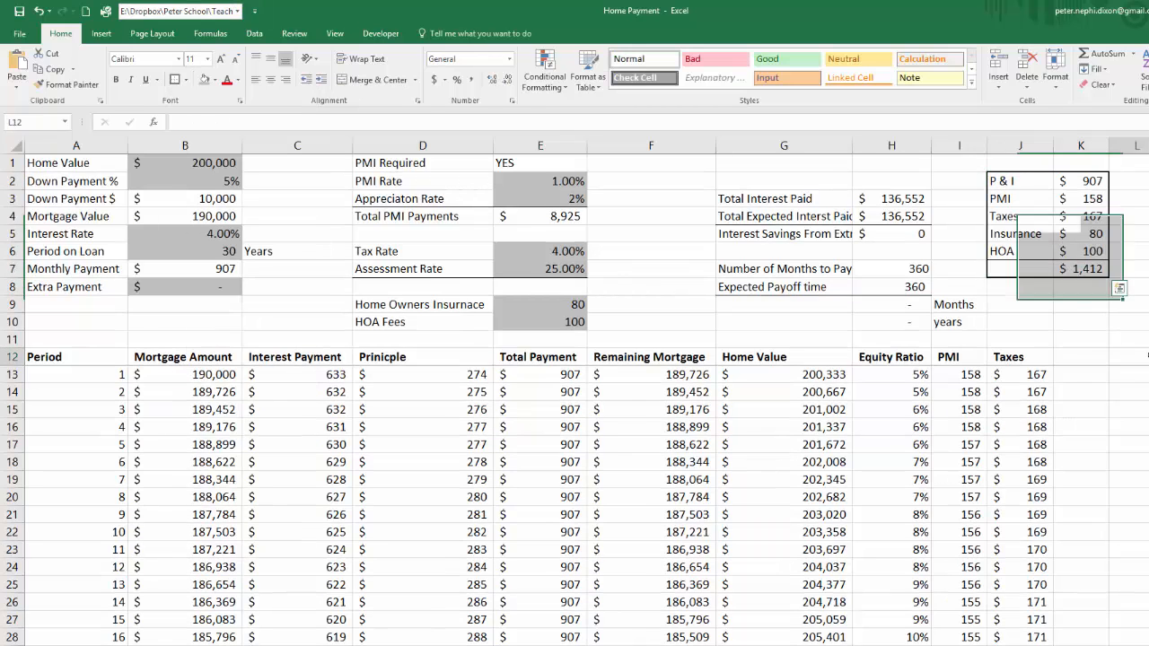
left_click(1148, 163)
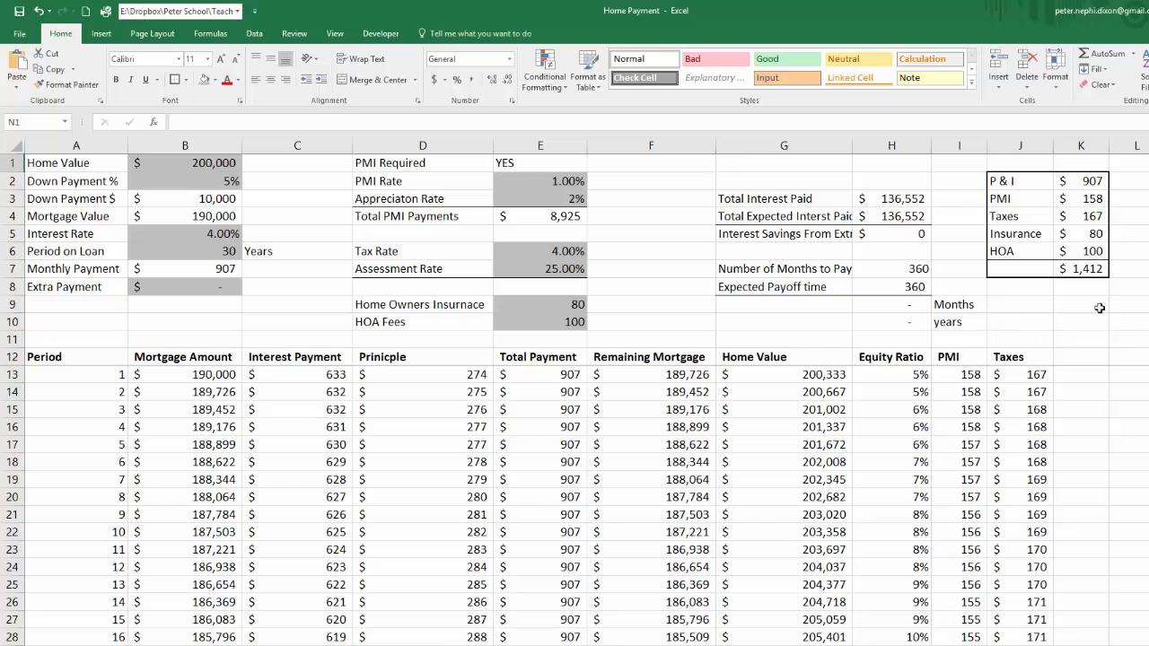
- Label J7 "Total Montly Payment" and widen column J to fit the text
left_click(1090, 270)
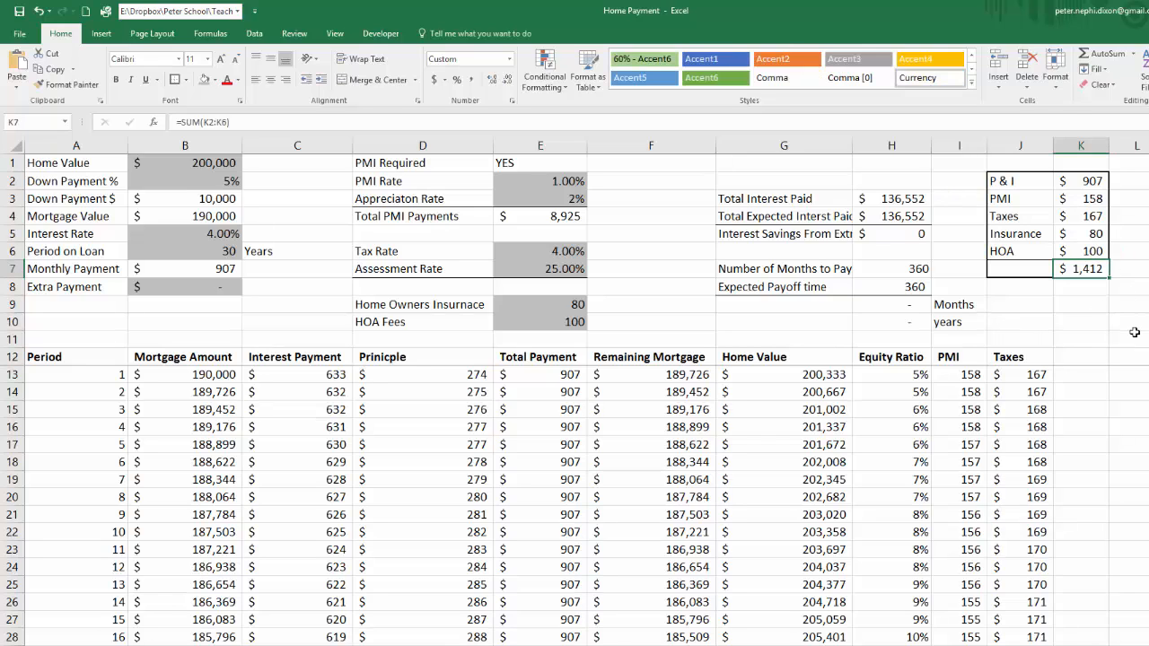
key("Left")
type("Total Mont")
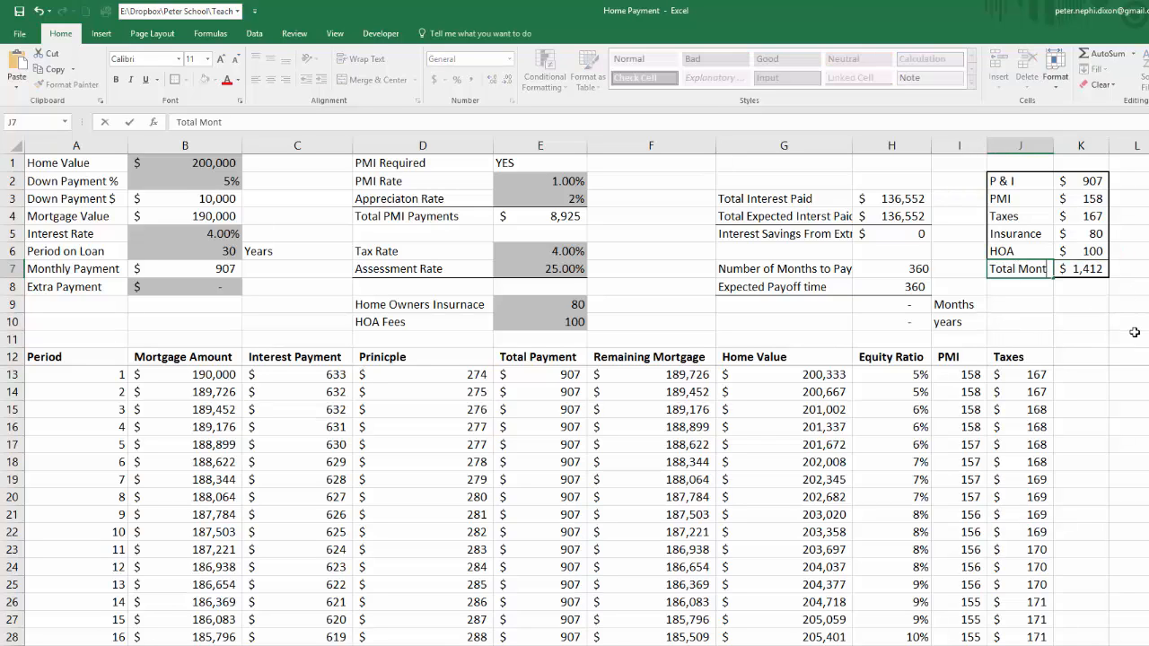
type("lyPayment")
key("Return")
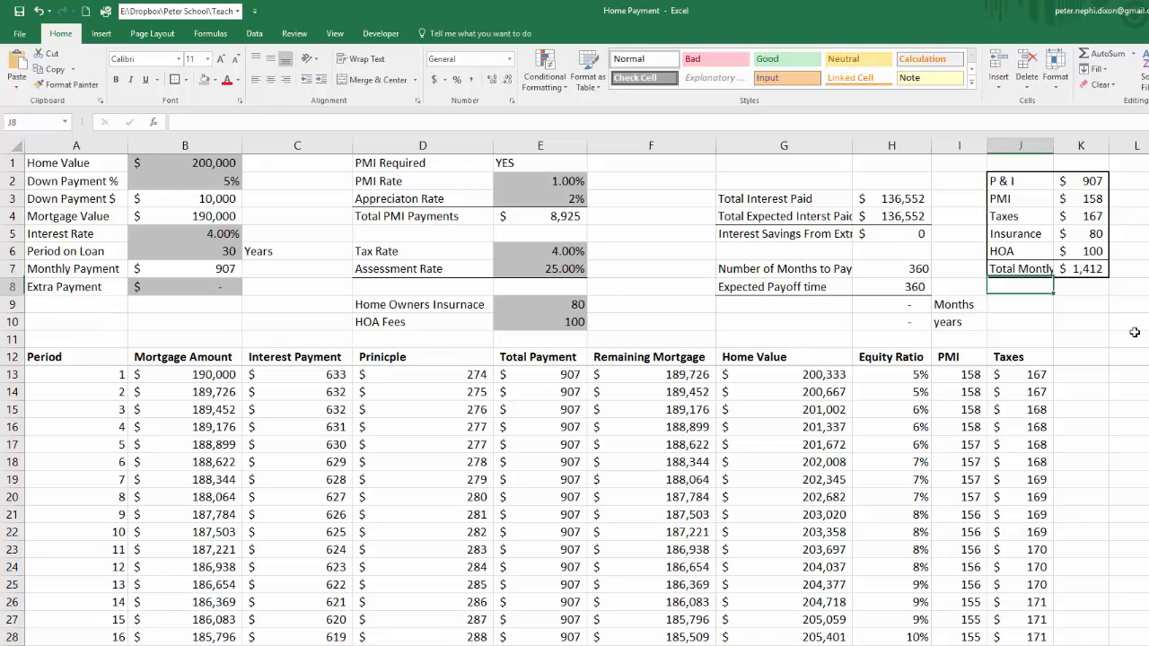
double_click(1053, 139)
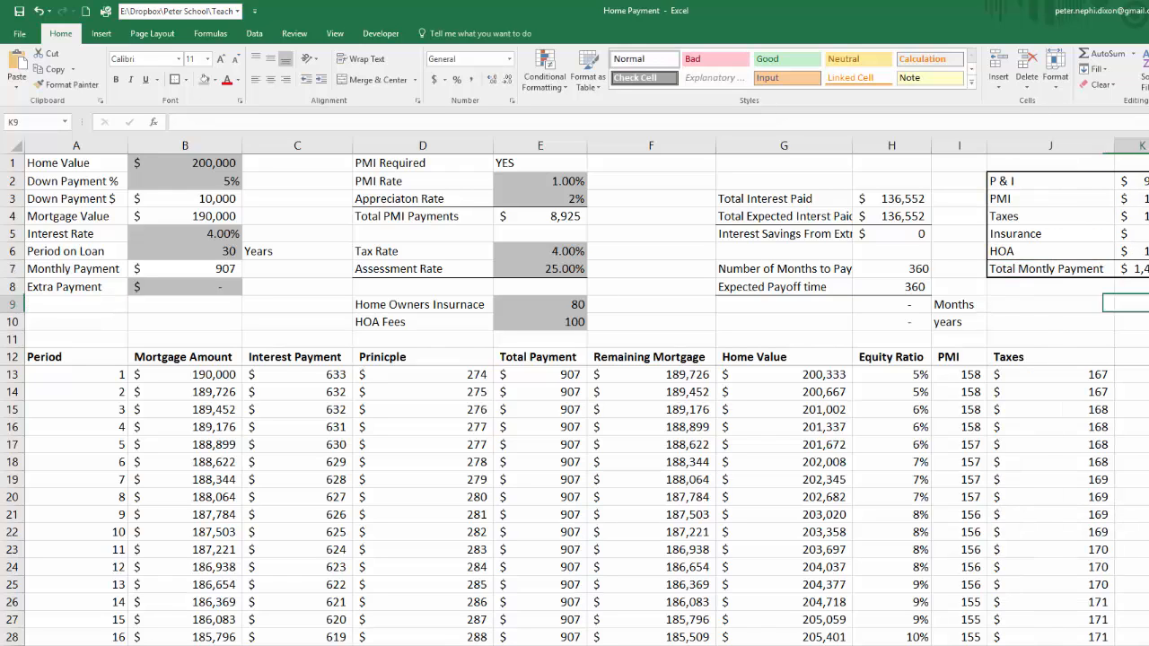
- Set the home value in B1 to 500000
left_click(235, 163)
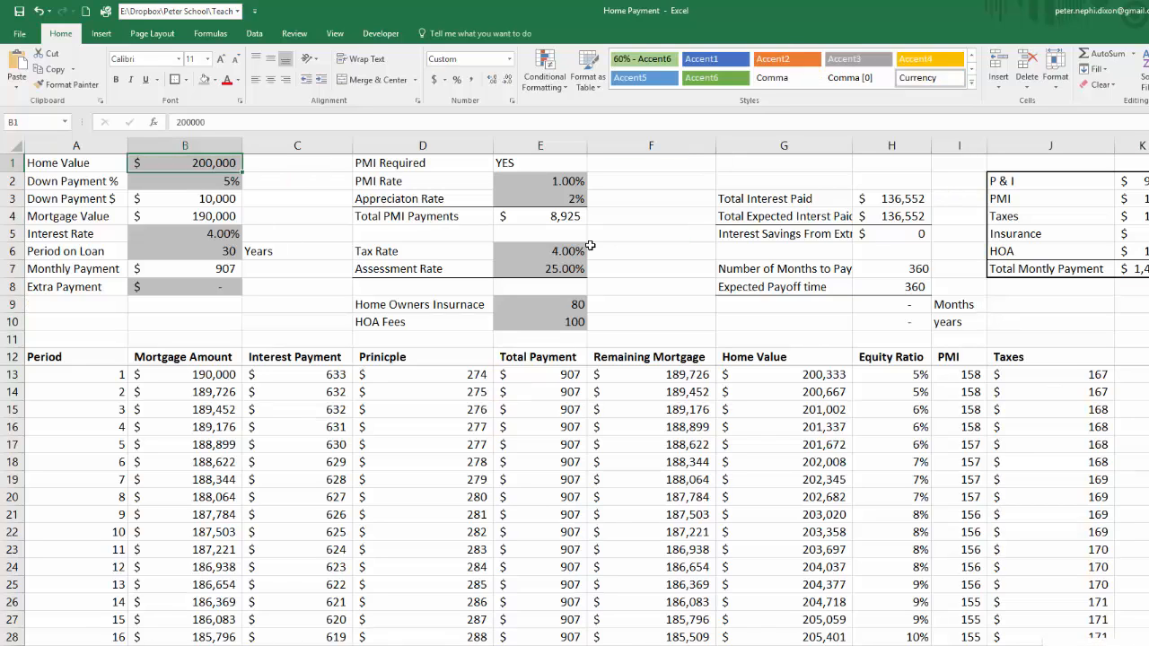
type("500000")
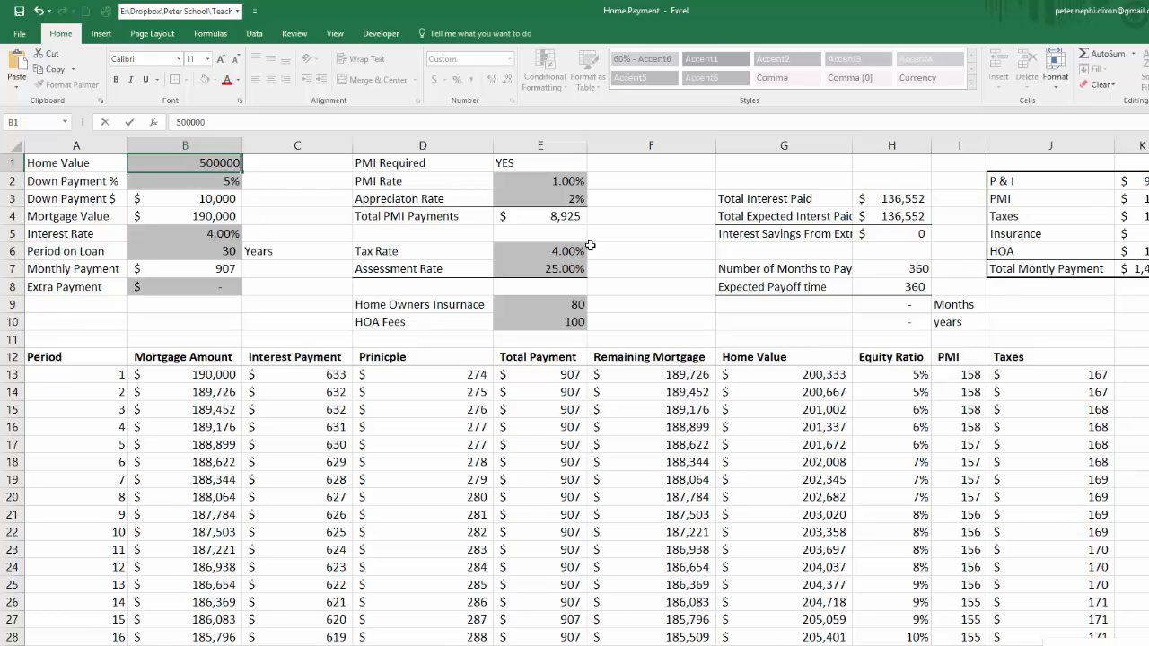
key("Return")
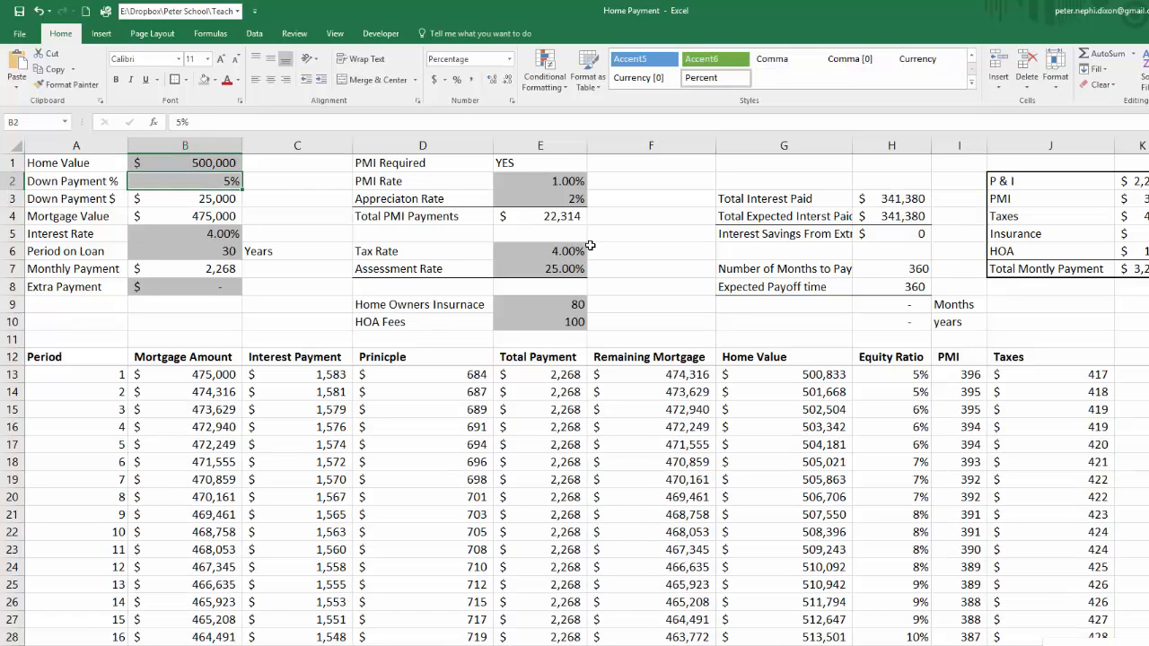
- Review the monthly payment breakdown in column K against the home value input in B1
key("Right")
key("Right")
key("Right")
key("Right")
key("Left")
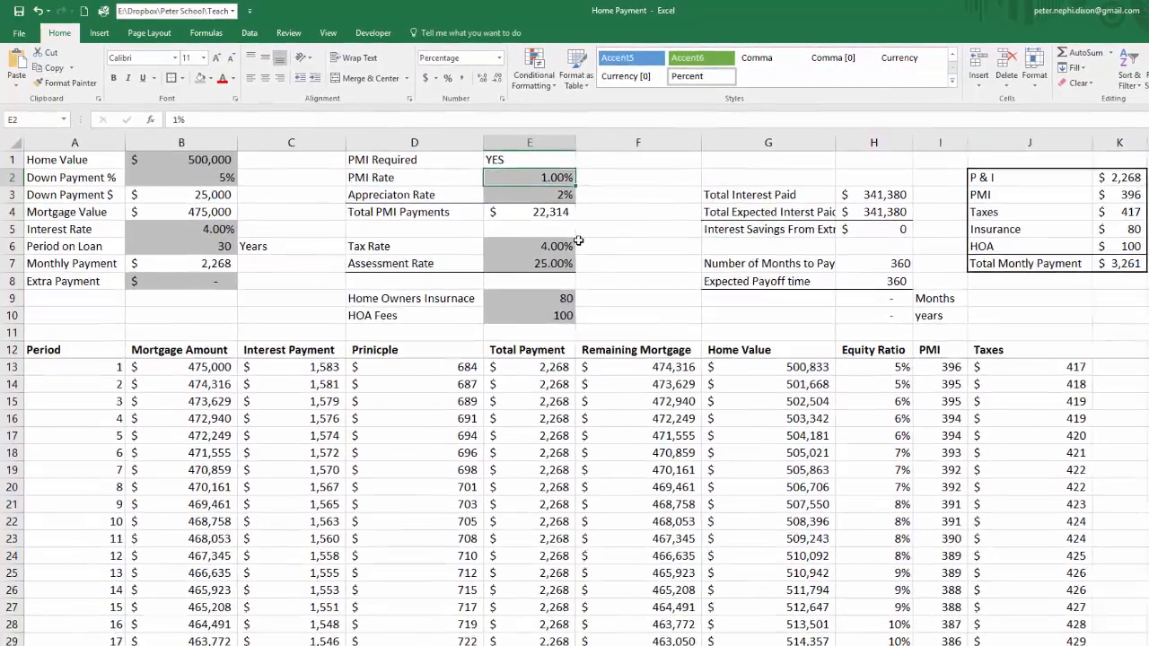
key("Right")
key("Right")
key("Right")
key("Right")
key("Right")
key("Right")
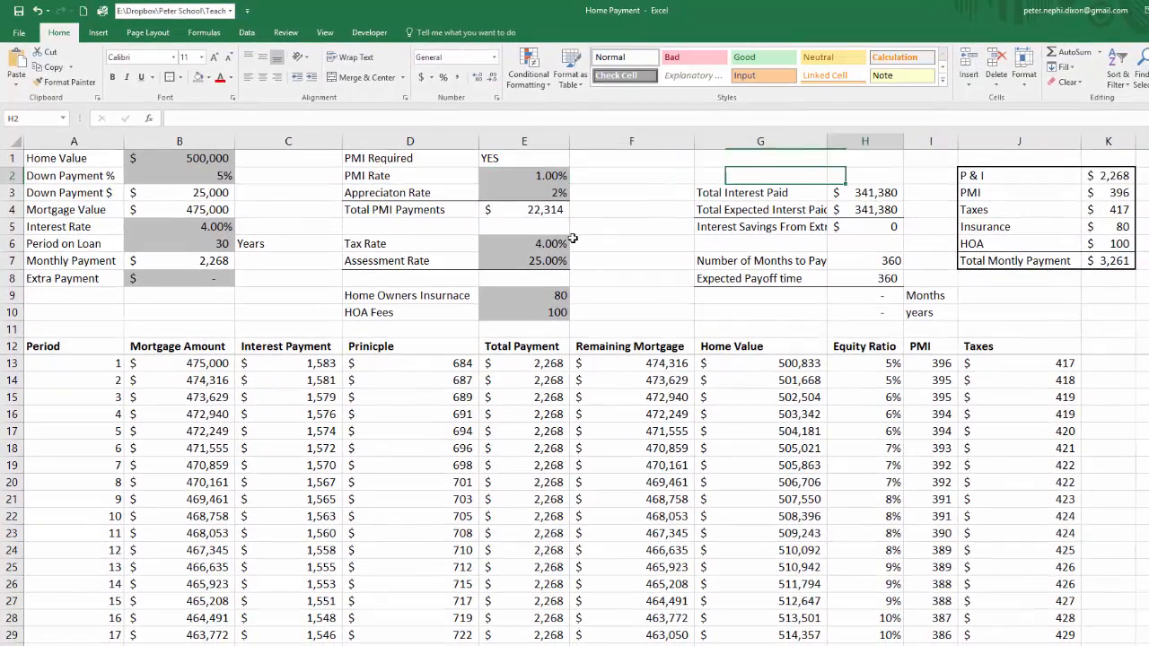
key("Down")
key("Down")
key("Down")
key("Down")
key("Down")
key("Up")
key("Up")
key("Up")
key("Up")
key("Up")
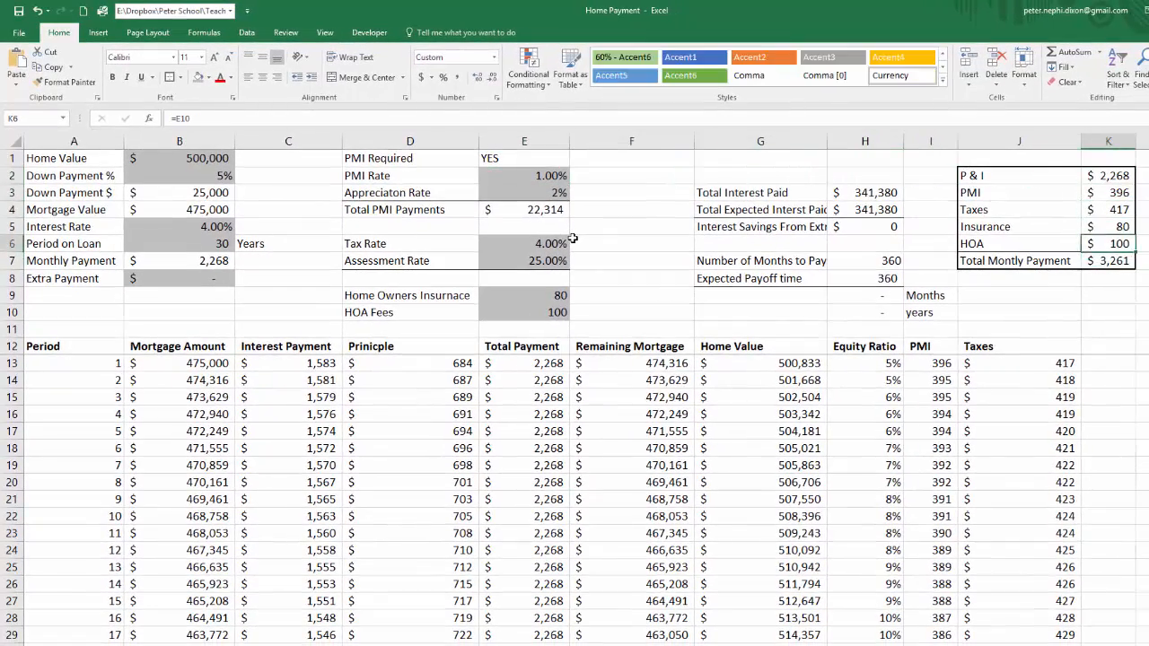
key("Down")
key("Down")
key("Left")
key("Left")
key("Left")
key("Left")
key("Left")
key("Left")
key("Left")
key("Left")
key("Left")
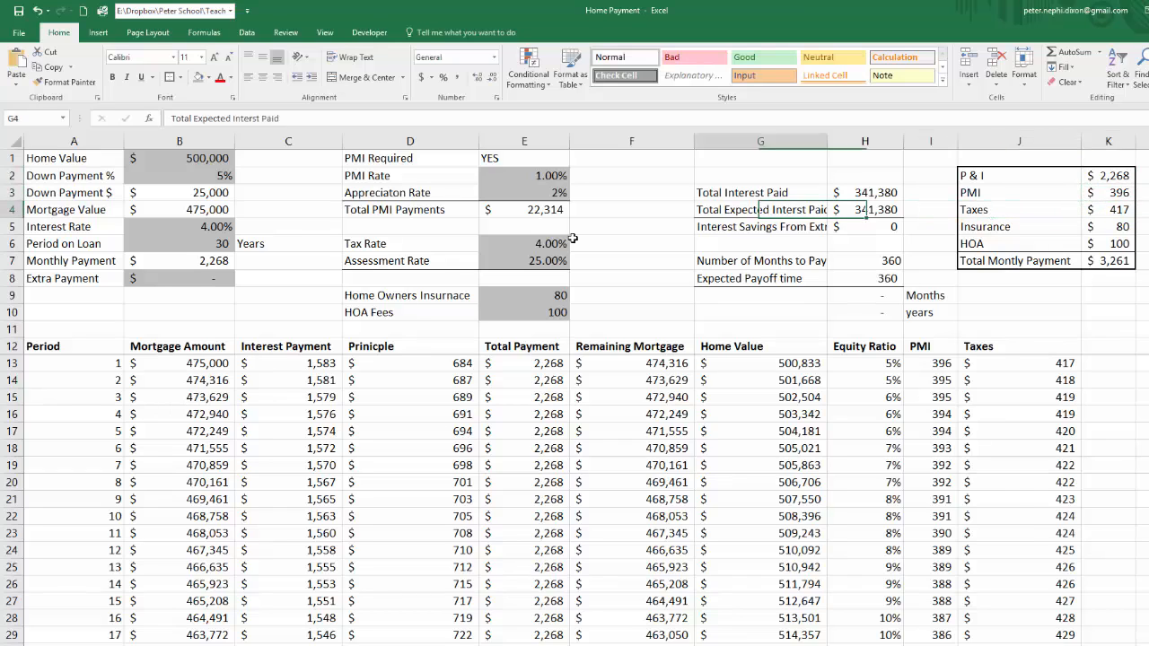
key("Up")
key("Up")
key("Up")
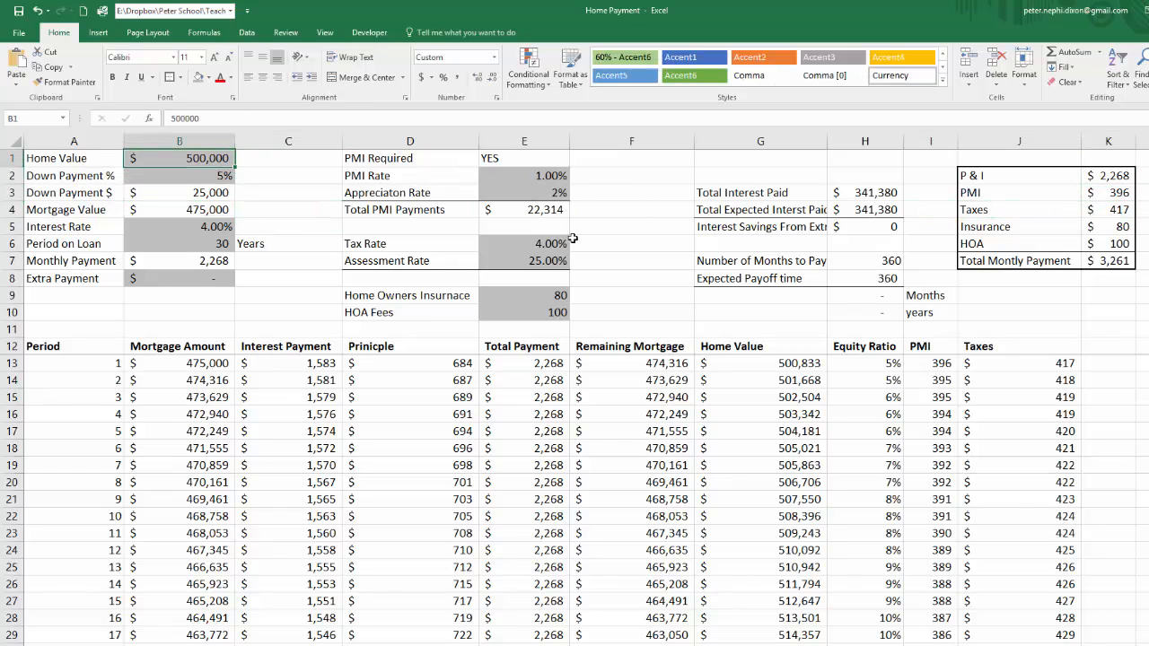
- Compare the P & I amount in K2 with the additional costs and total listed below it in K3:K7
key("Right")
key("Right")
key("Right")
key("Right")
key("Right")
key("Right")
key("Right")
key("Right")
key("Right")
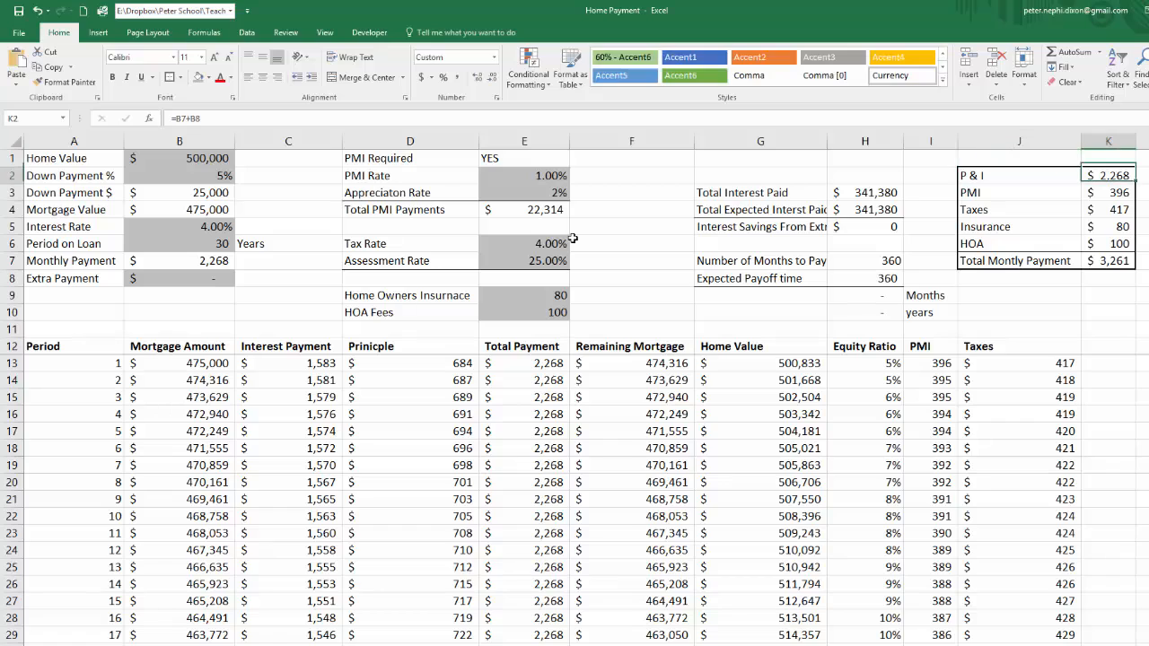
key("Down")
key("Up")
key("Left")
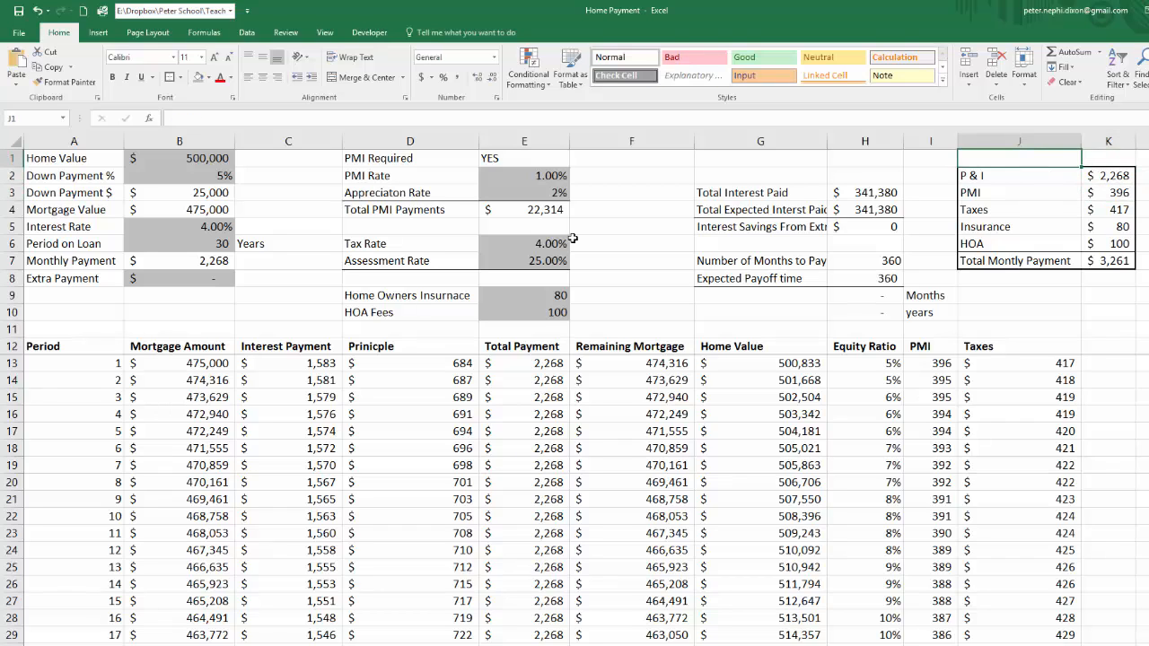
key("Left")
key("Left")
key("Right")
key("Right")
key("Right")
key("Down")
key("Down")
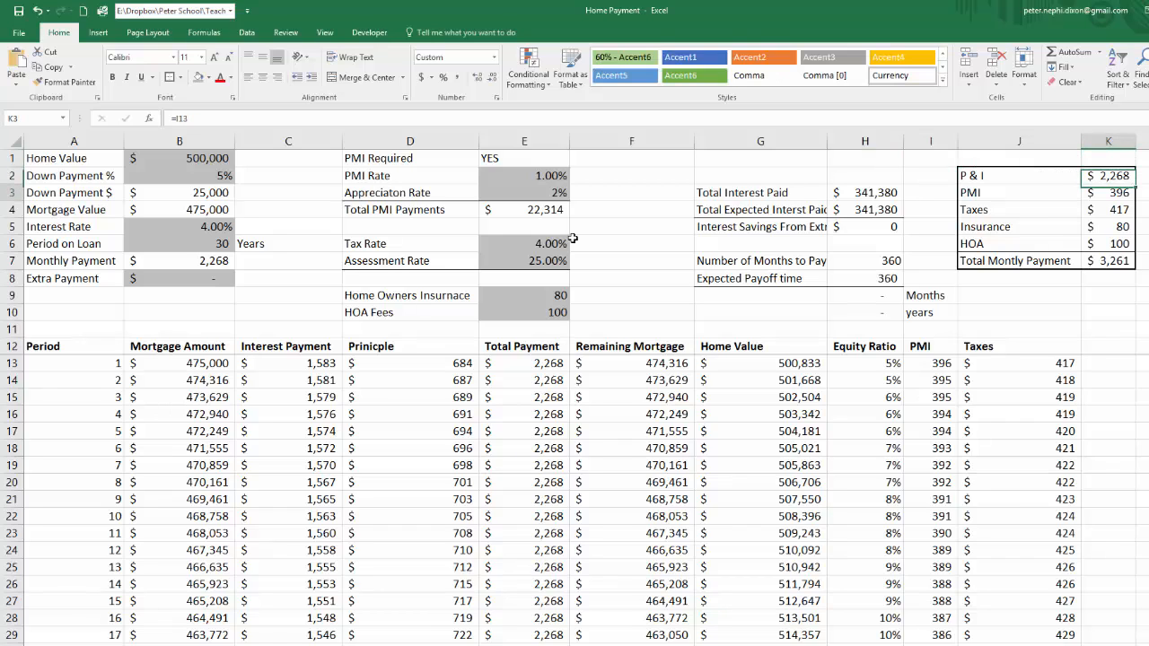
key("shift+Down")
key("shift+Down")
key("shift+Down")
key("shift+Down")
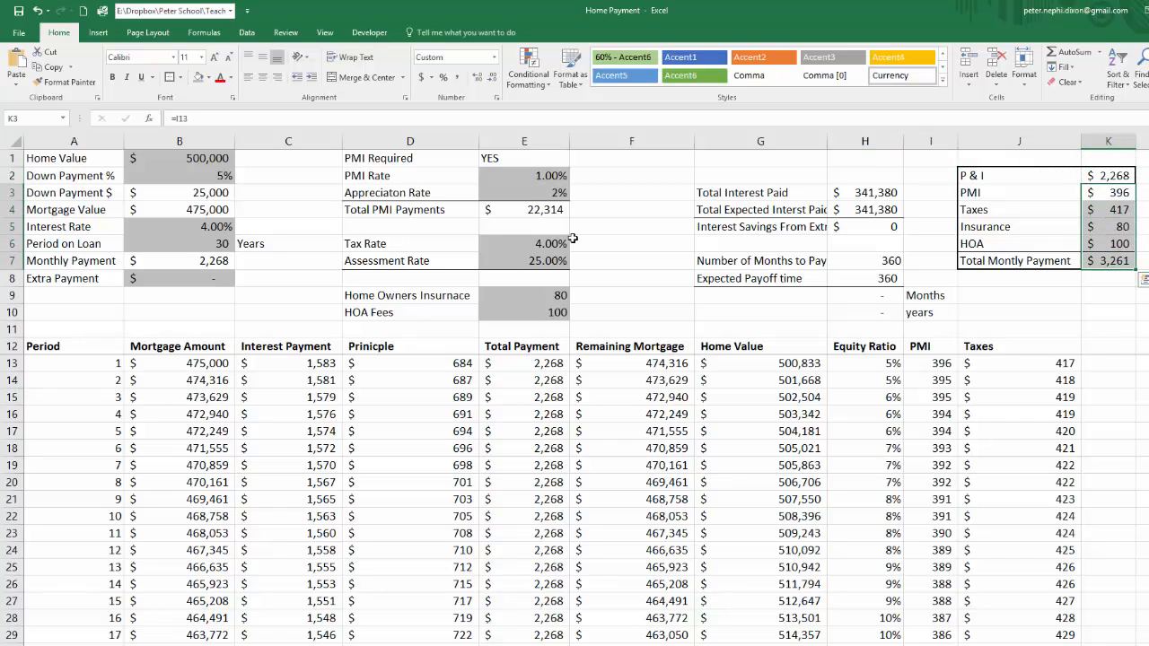
key("Up")
key("Down")
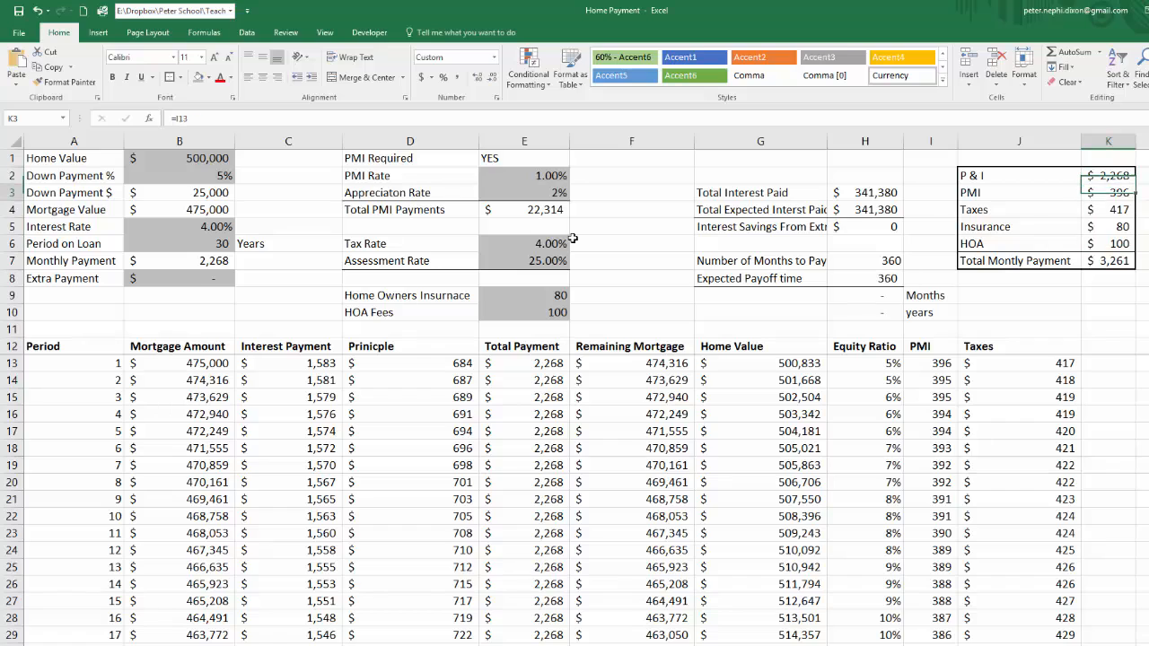
key("shift+Down")
key("shift+Down")
key("shift+Down")
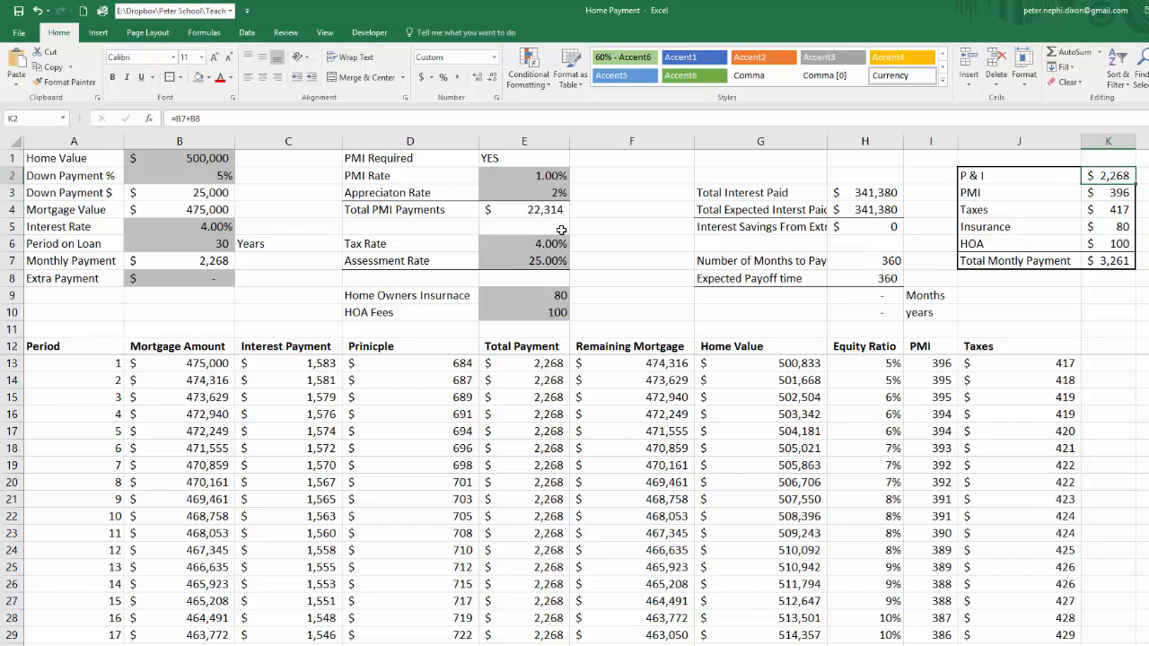
- Set the down payment percentage in B2 to 20%
left_click(215, 172)
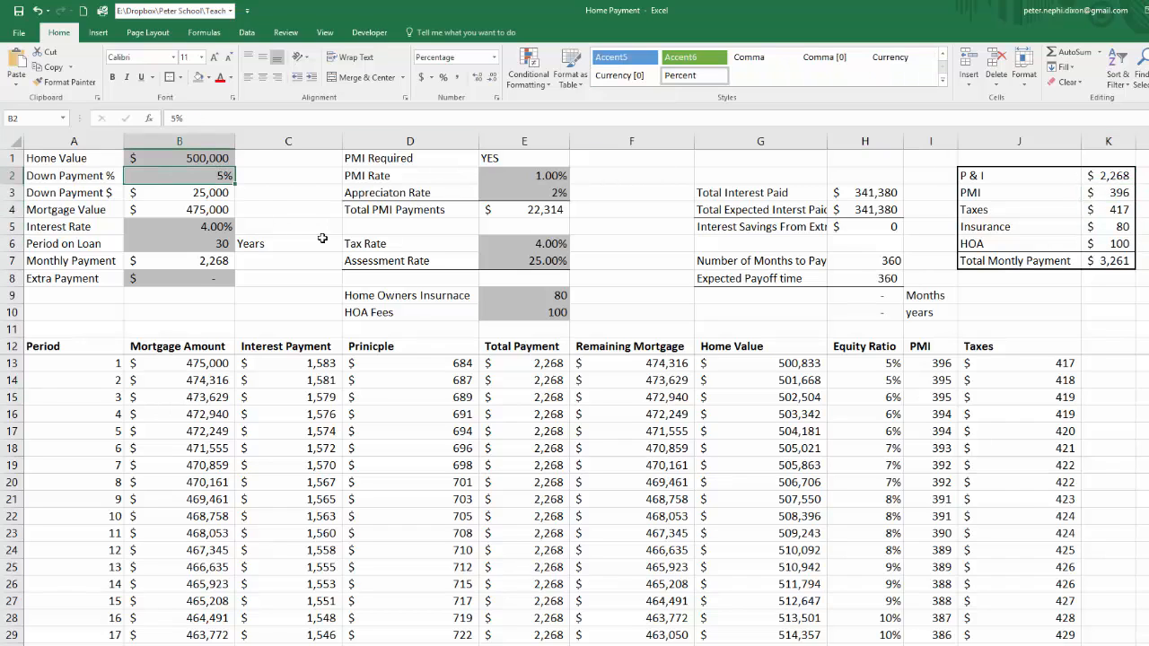
type("20")
key("Return")
- Examine how the new down payment affects the PMI and the other costs in the monthly payment breakdown
key("Right")
key("Right")
key("Right")
key("Right")
key("Right")
key("Right")
key("Right")
key("Right")
key("Right")
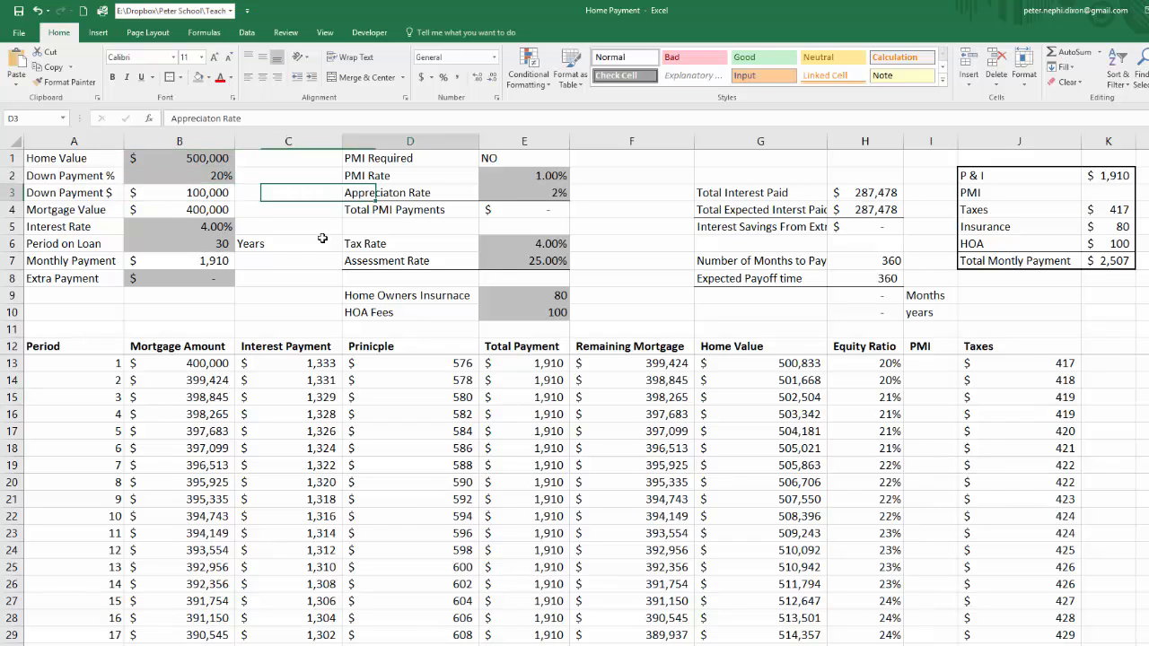
key("Down")
key("Down")
key("Up")
key("Up")
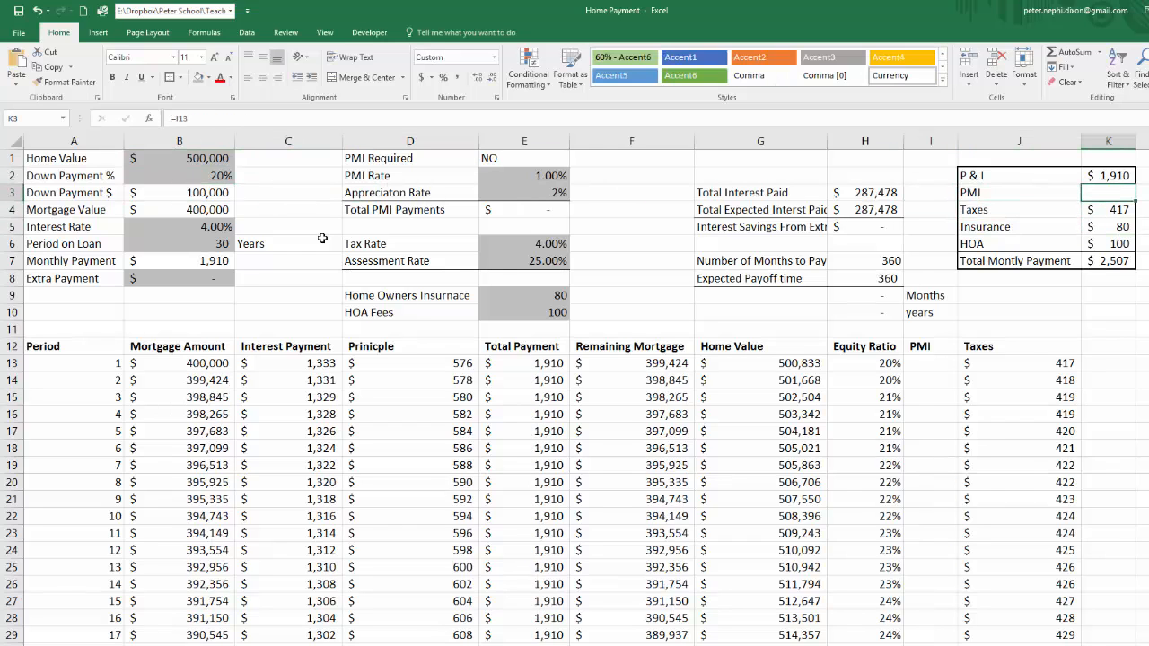
key("Down")
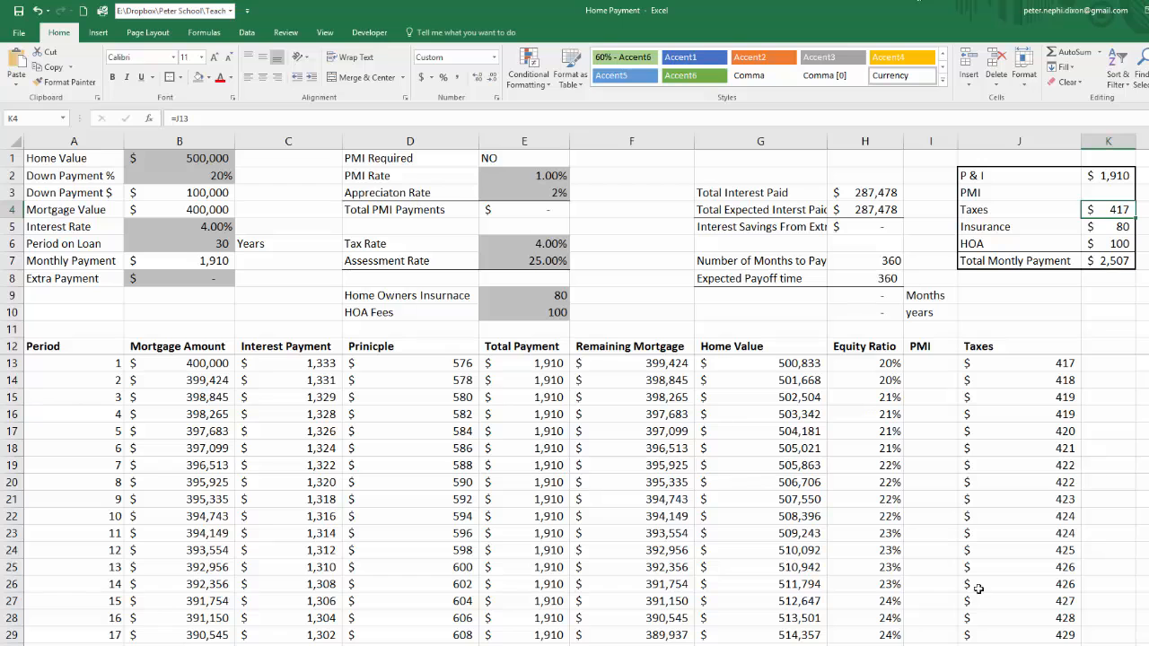